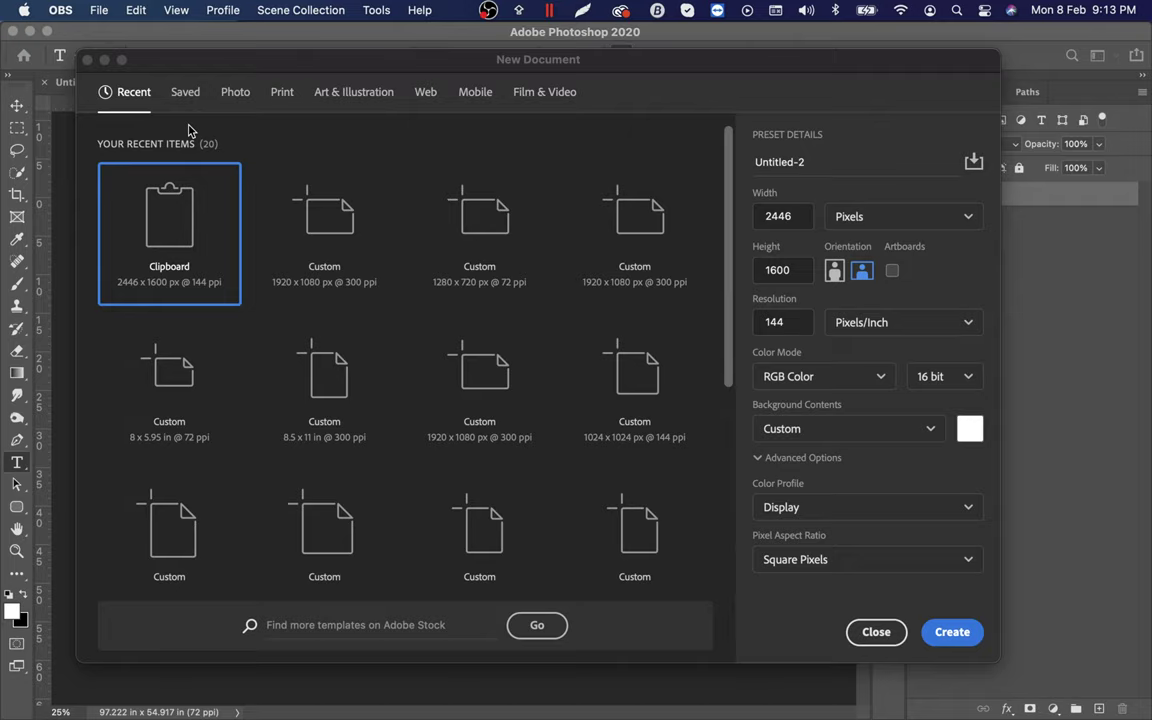
# Step: Create a new document with width 1000, height 1000 px and 300 ppi resolution
pyautogui.click(793, 218)
pyautogui.write('1000')
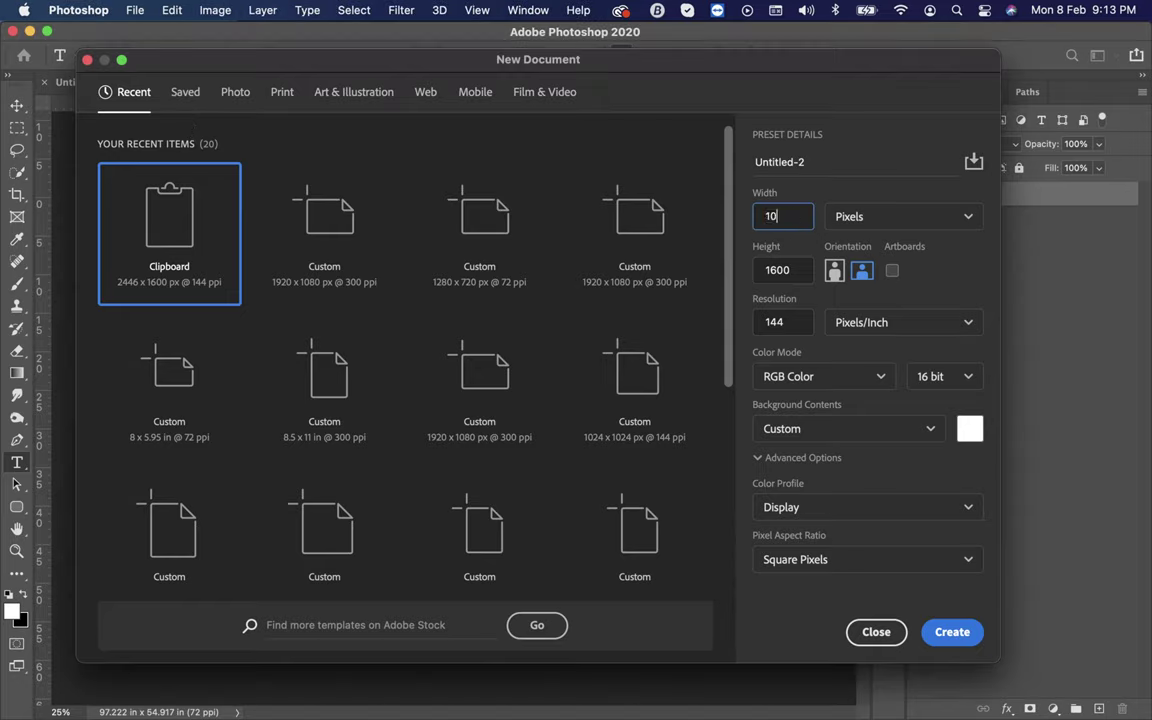
pyautogui.doubleClick(782, 270)
pyautogui.write('1000')
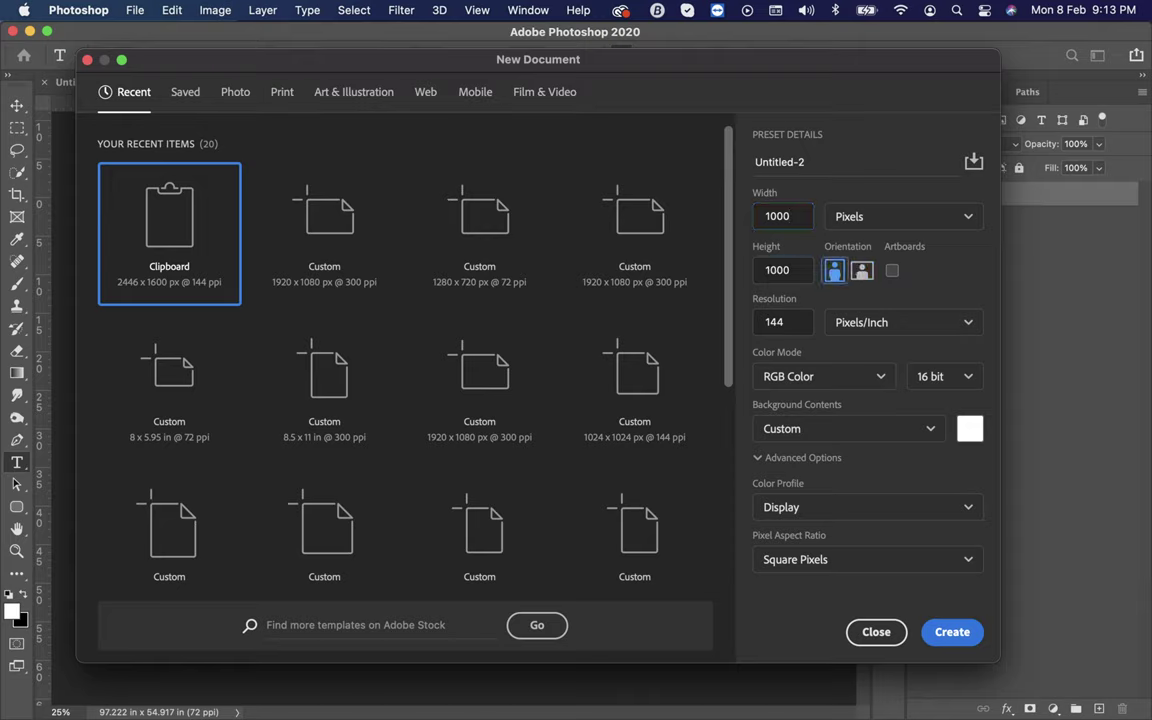
pyautogui.press('Tab')
pyautogui.write('300')
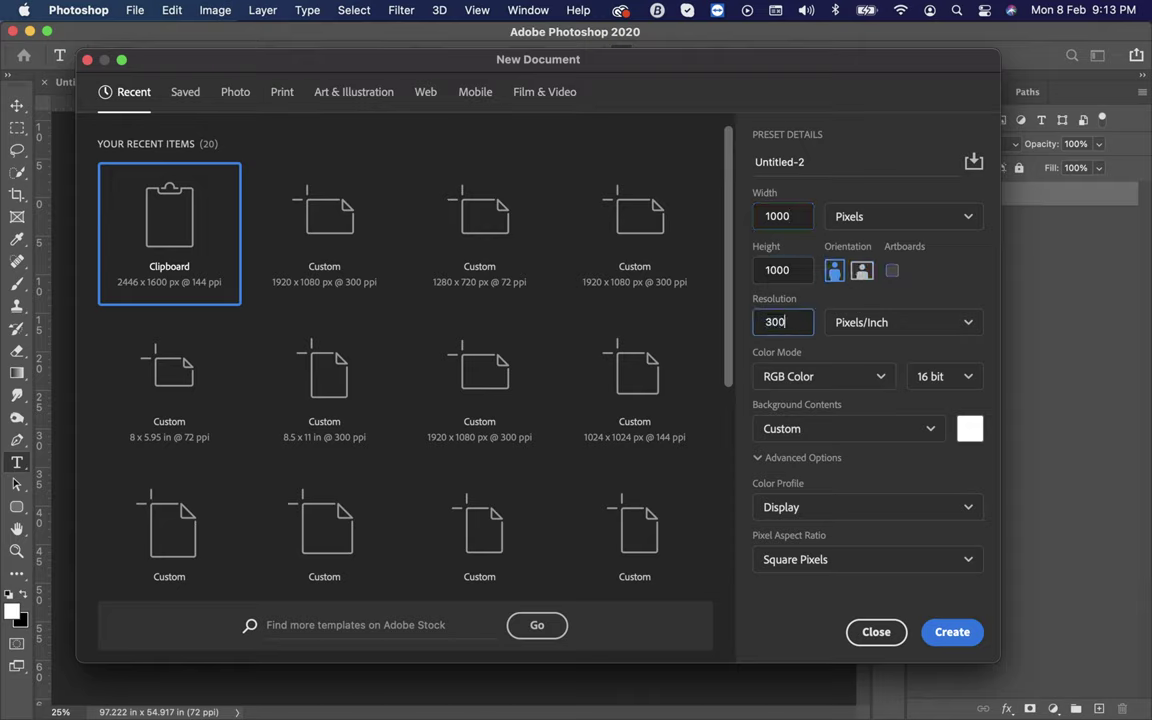
pyautogui.click(957, 636)
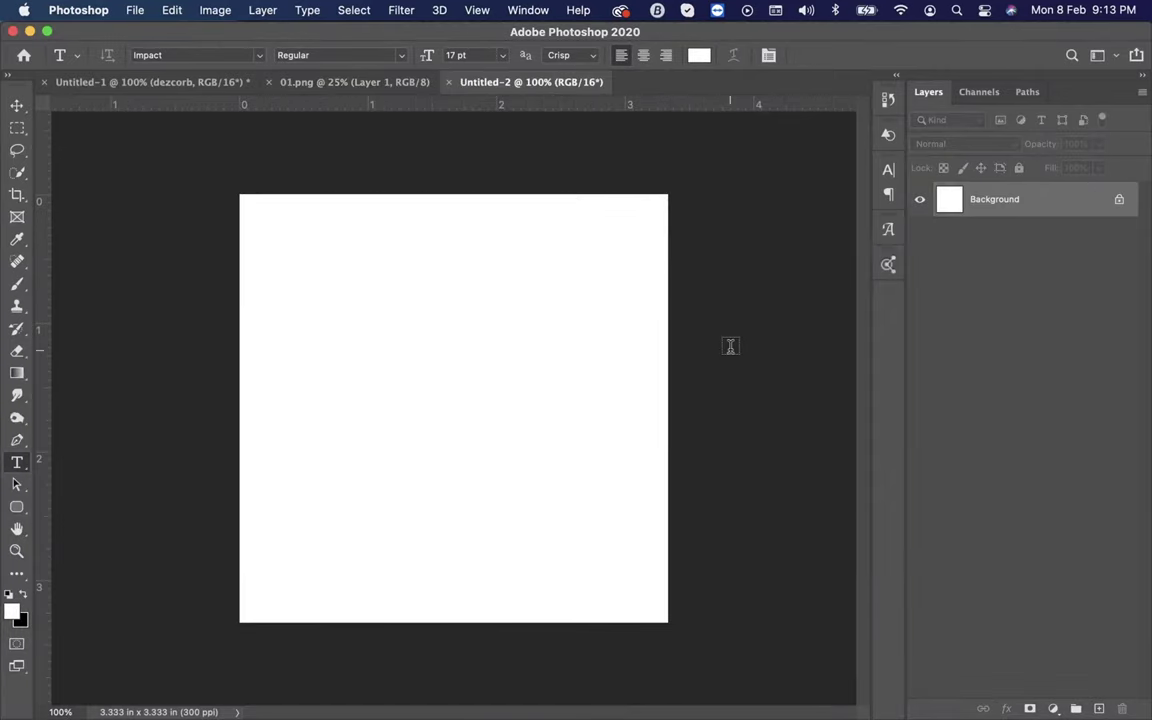
# Step: Convert the Background into Layer 0 and add an empty Layer 1 above it
pyautogui.doubleClick(1091, 203)
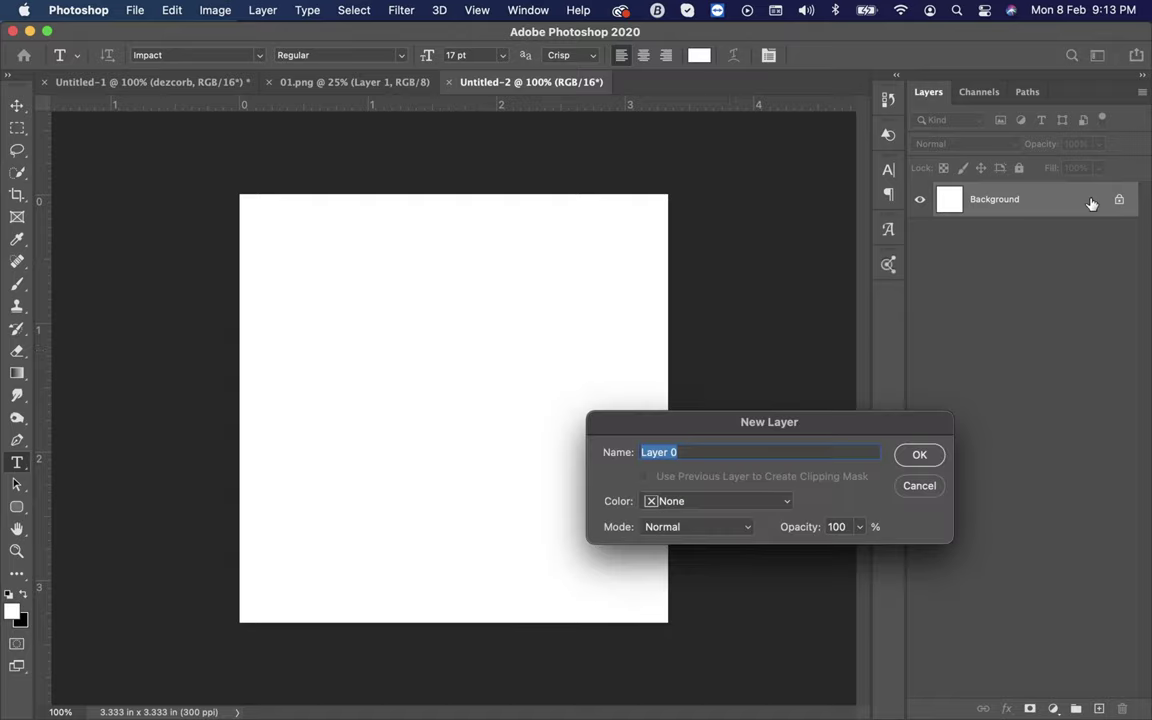
pyautogui.click(921, 456)
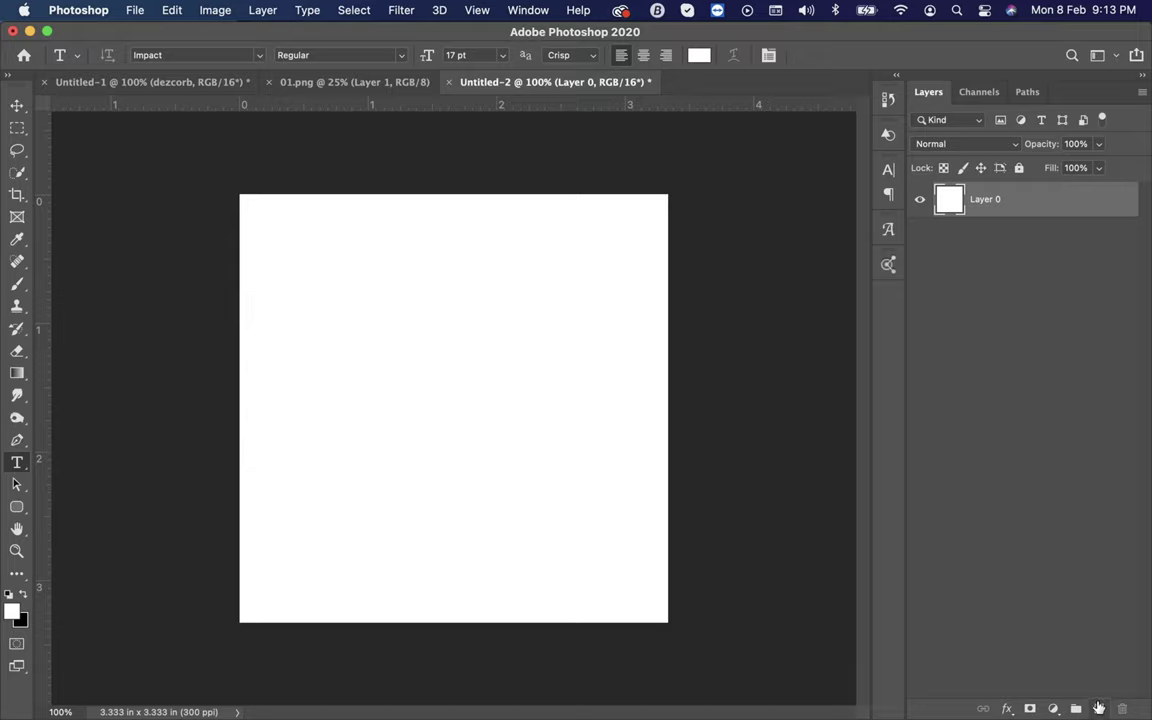
pyautogui.press('super+alt+shift+n')
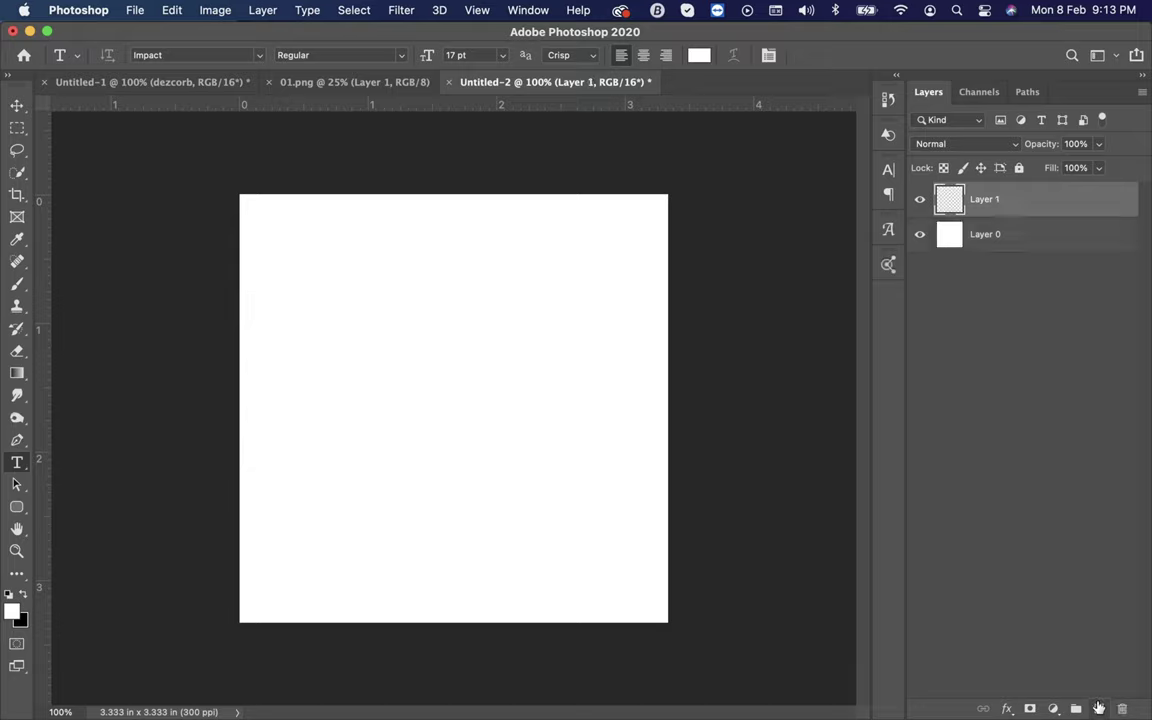
# Step: Draw a closed wave-topped pen path around the canvas bottom and make it a selection with 0 feather
pyautogui.click(17, 441)
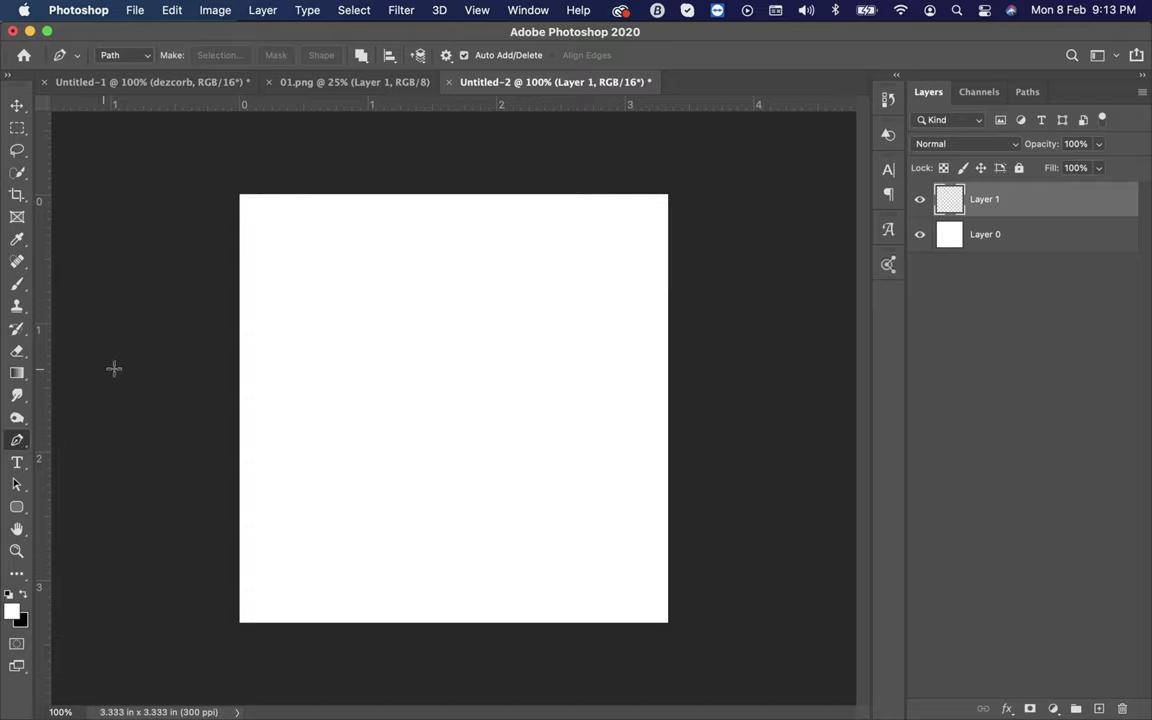
pyautogui.press('capslock')
pyautogui.click(167, 327)
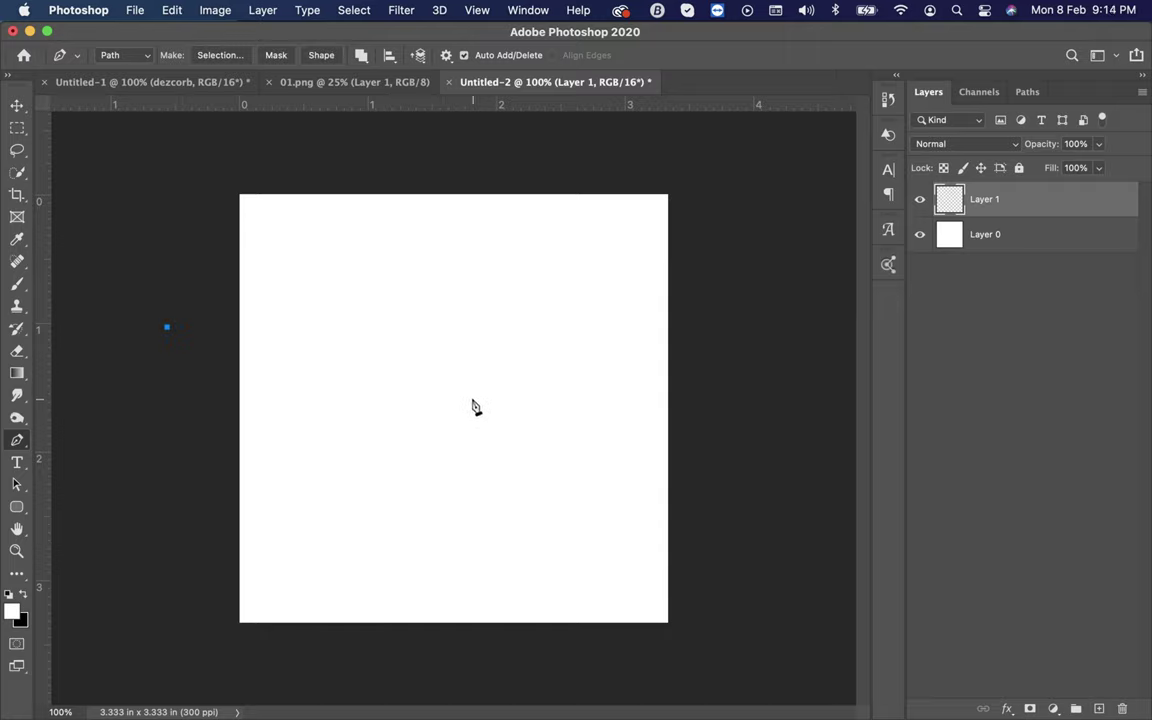
pyautogui.moveTo(458, 401); pyautogui.dragTo(588, 515)
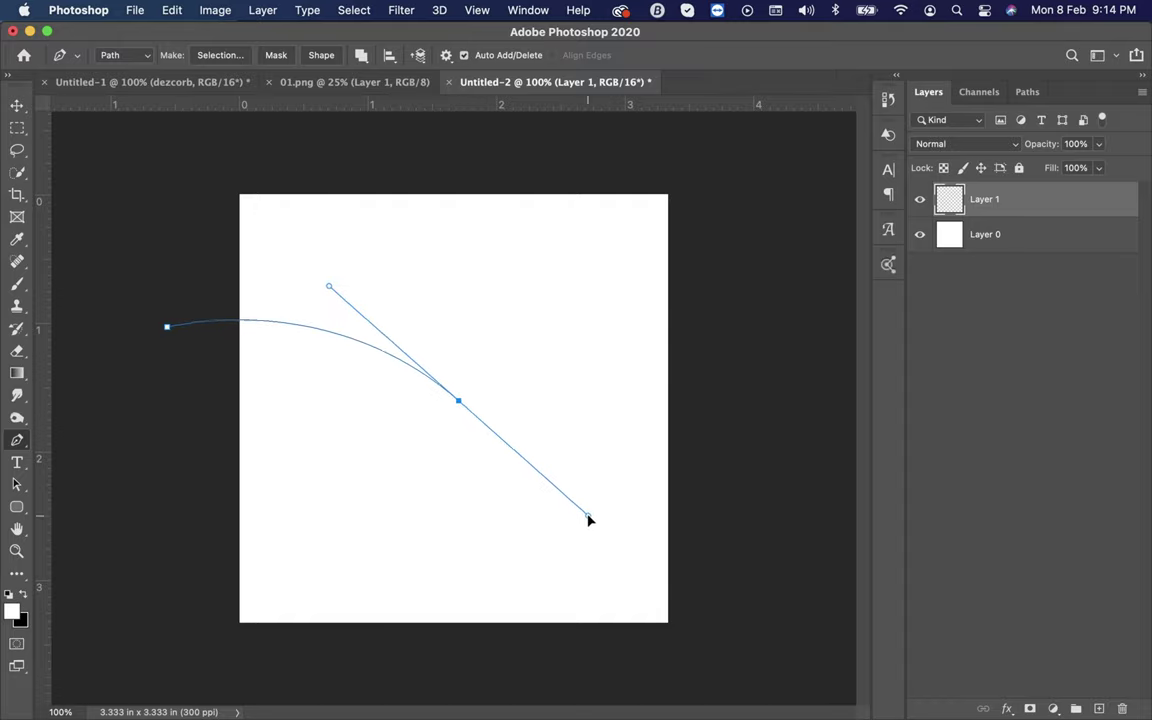
pyautogui.click(756, 367)
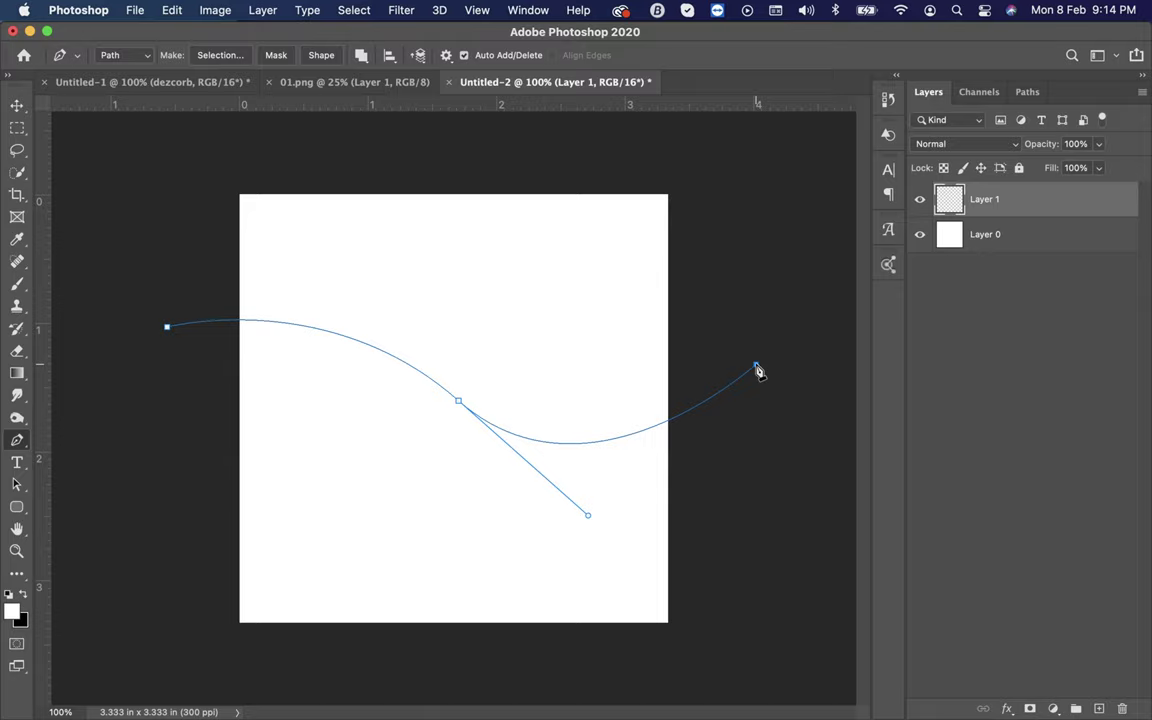
pyautogui.click(763, 658)
pyautogui.click(180, 640)
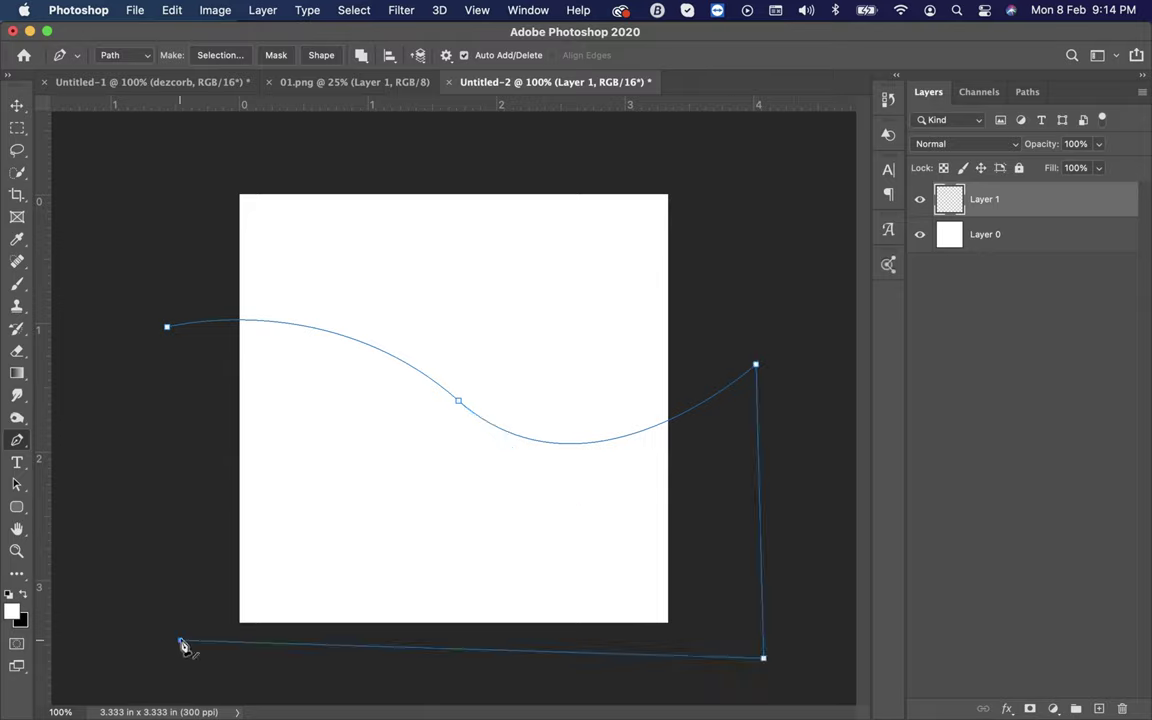
pyautogui.click(167, 328)
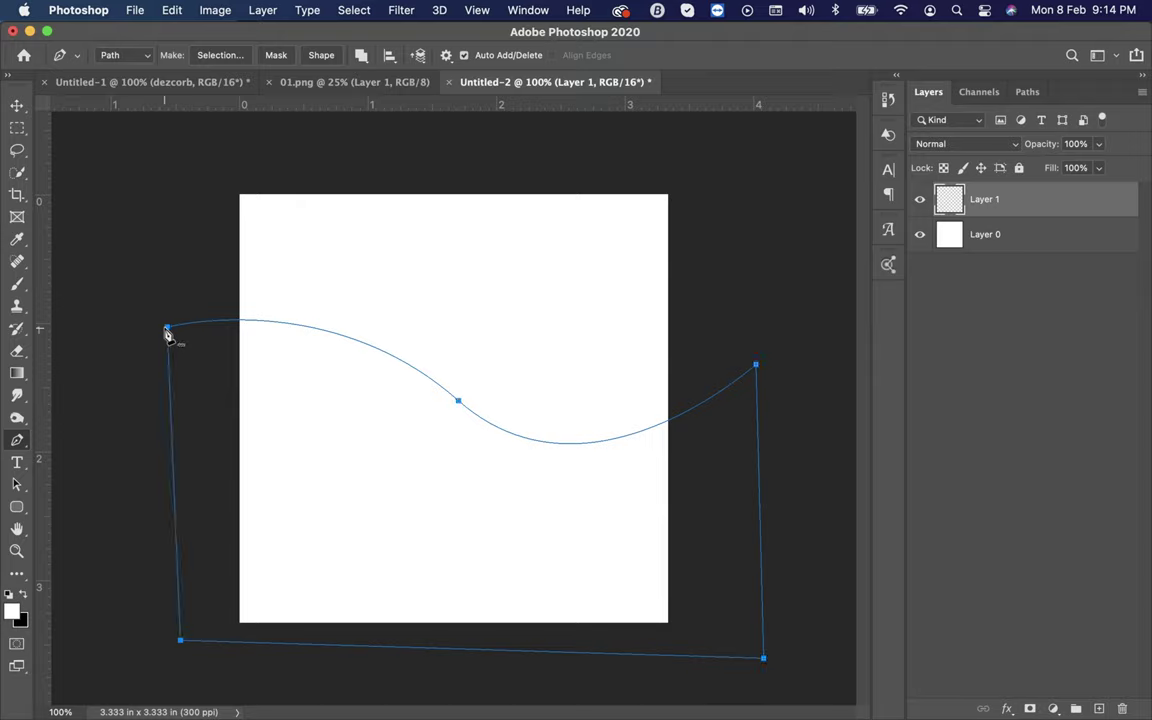
pyautogui.click(220, 55)
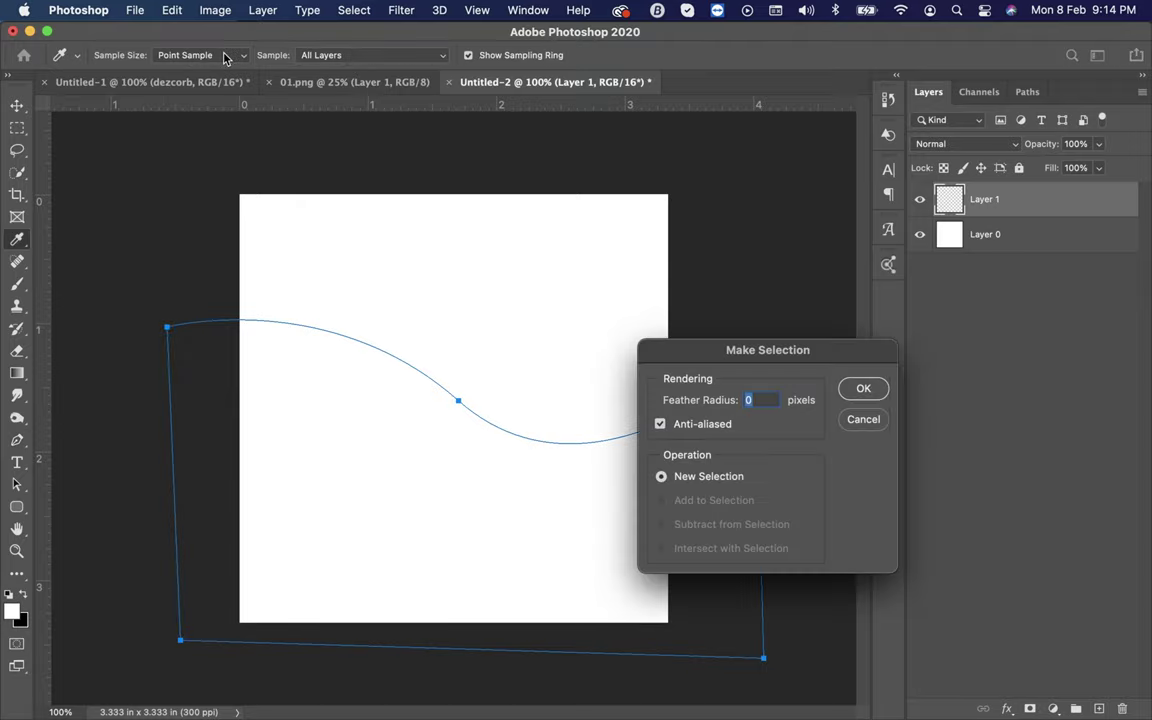
pyautogui.click(864, 389)
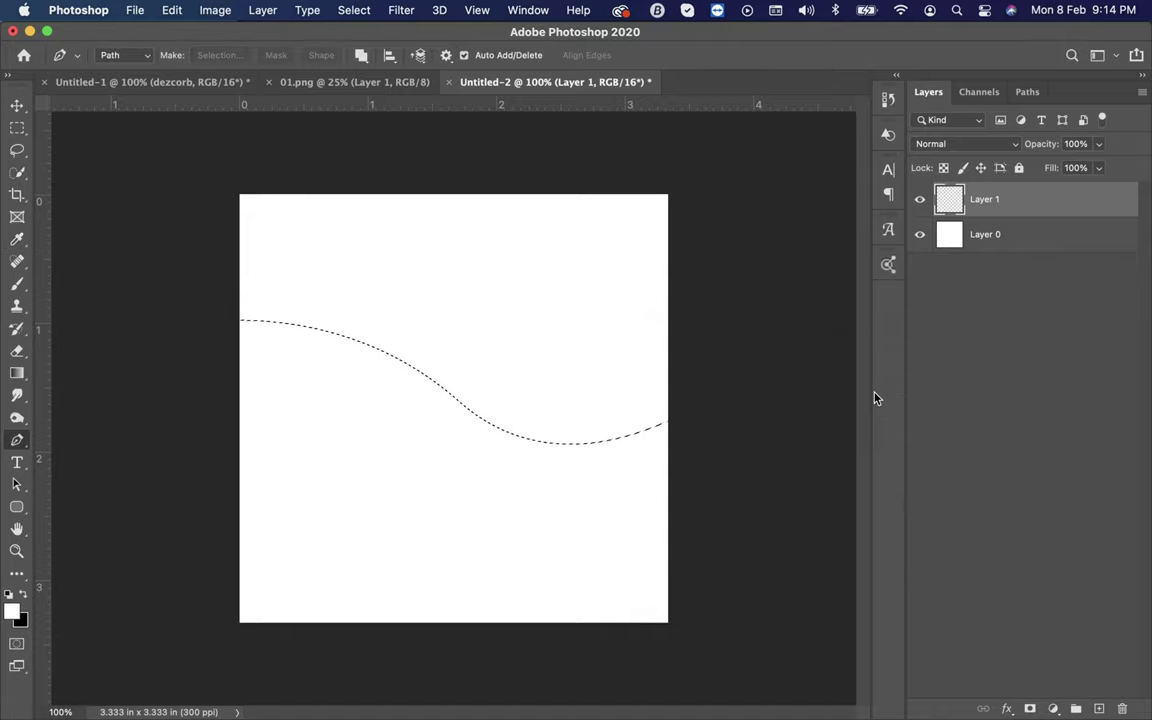
# Step: Fill the wavy selection on Layer 1 with #ff0000 red using the Paint Bucket, then deselect
pyautogui.click(16, 372)
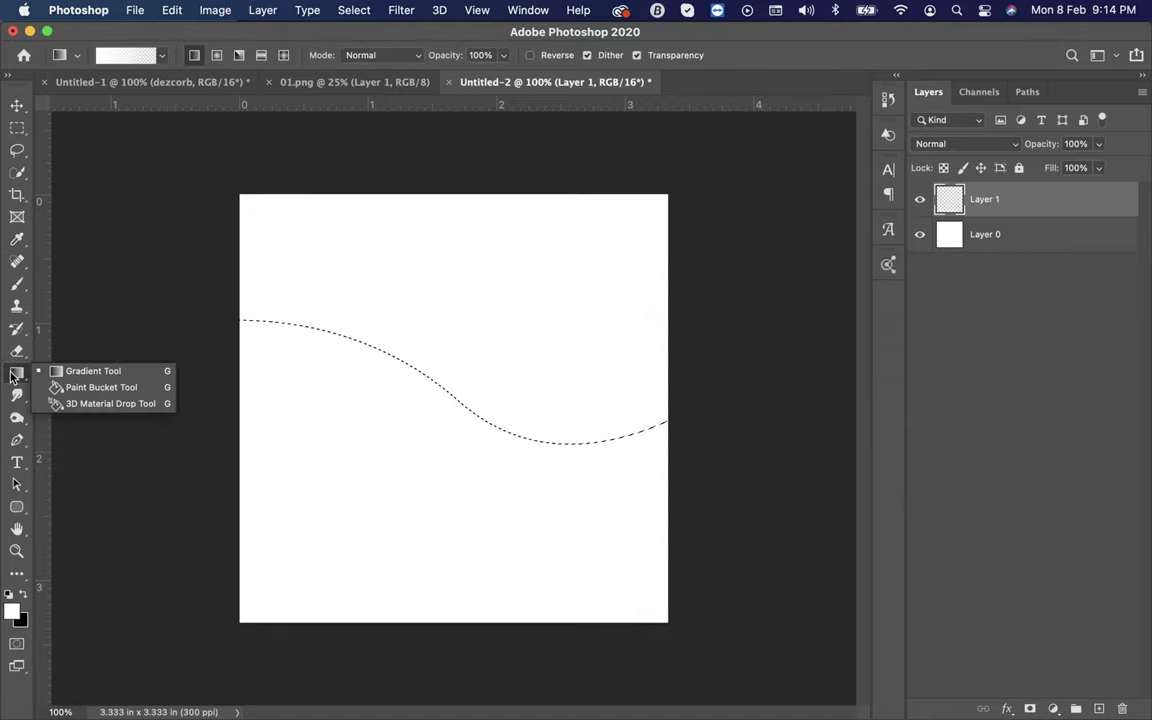
pyautogui.click(72, 388)
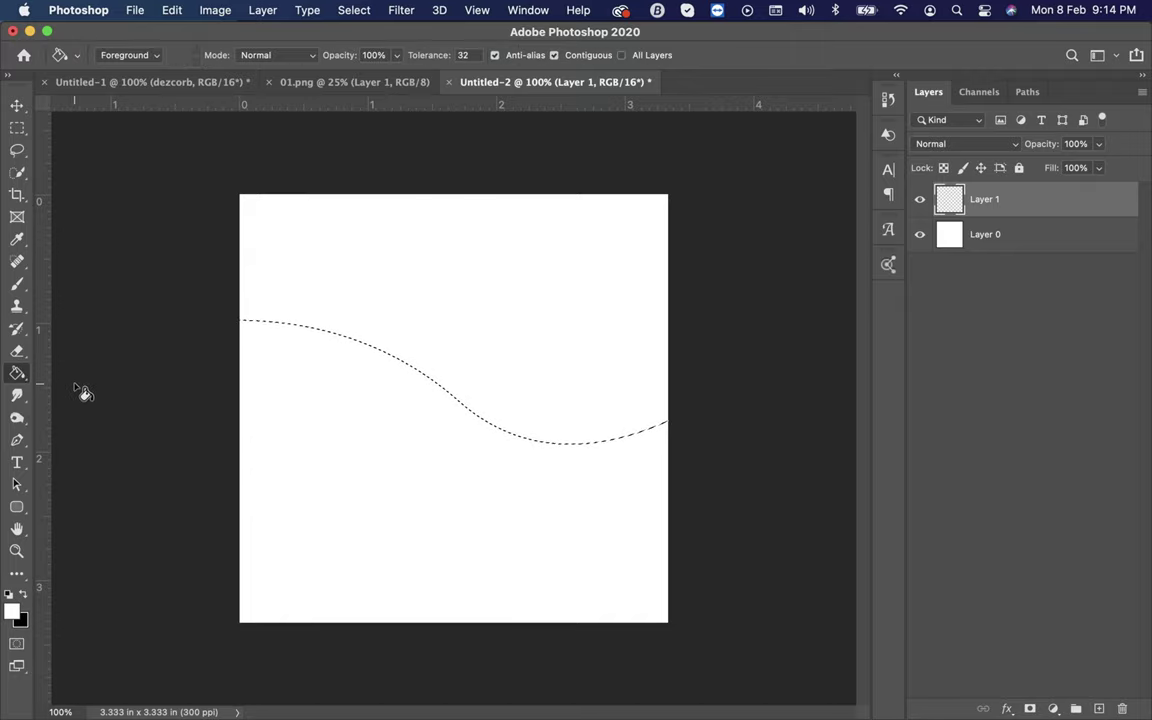
pyautogui.click(12, 611)
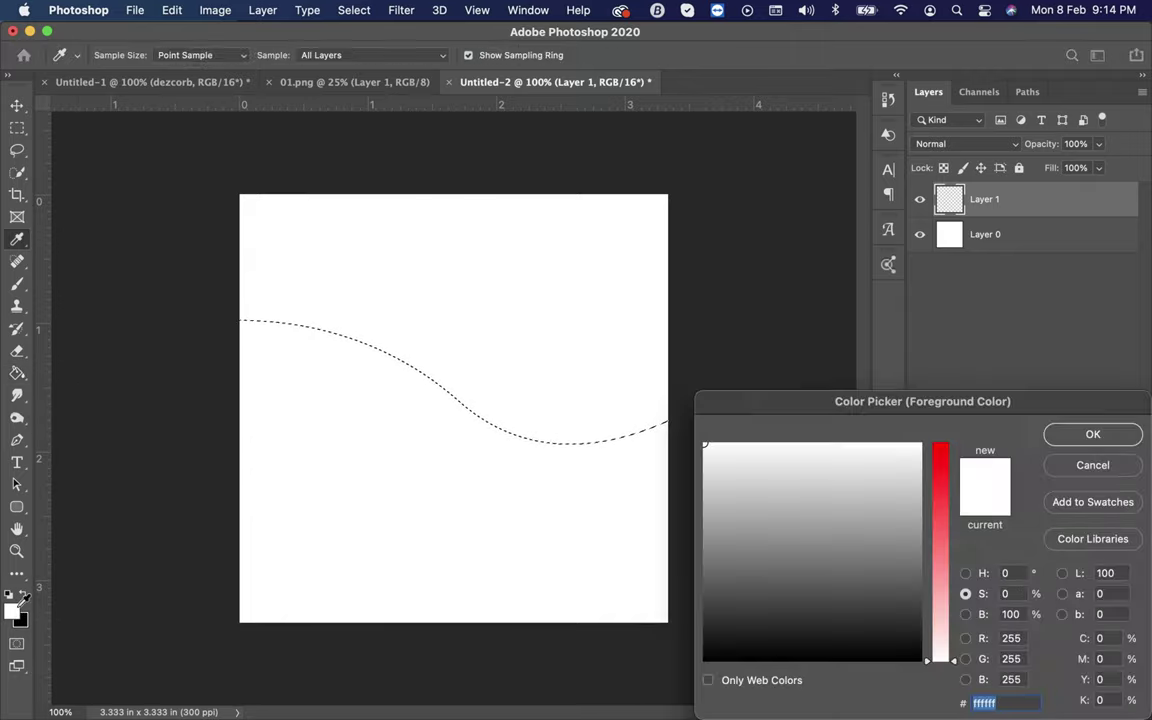
pyautogui.moveTo(940, 463); pyautogui.dragTo(940, 443)
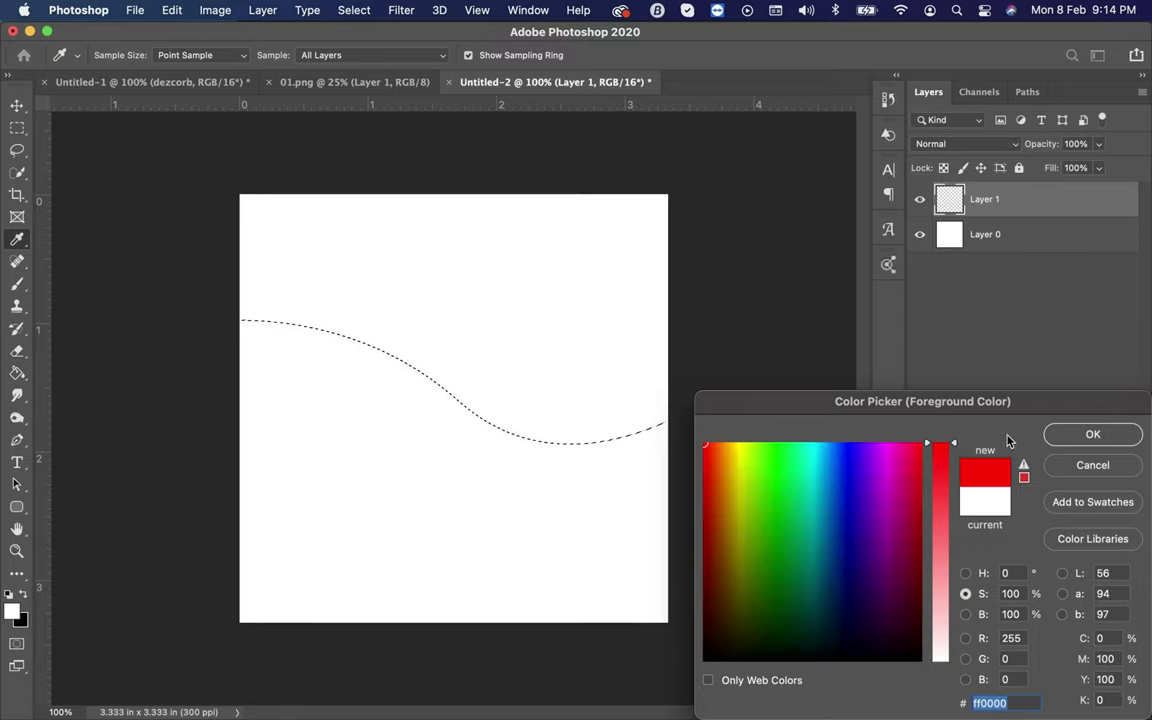
pyautogui.click(1067, 438)
pyautogui.press('g')
pyautogui.click(535, 509)
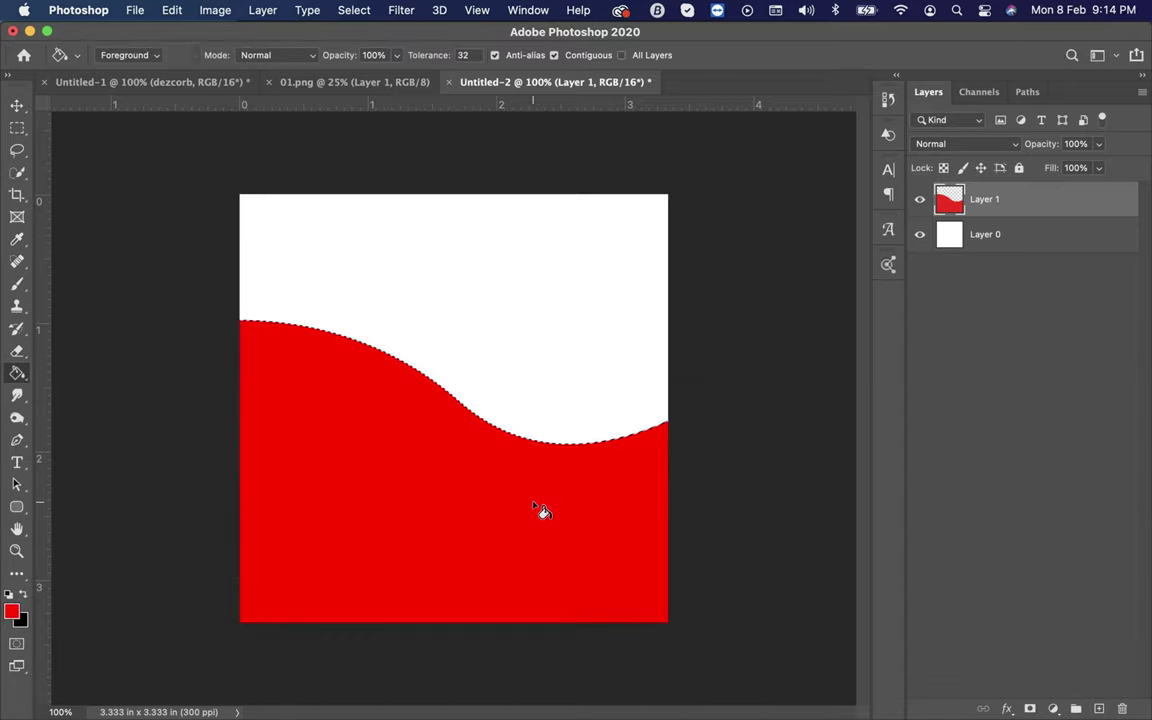
pyautogui.click(352, 10)
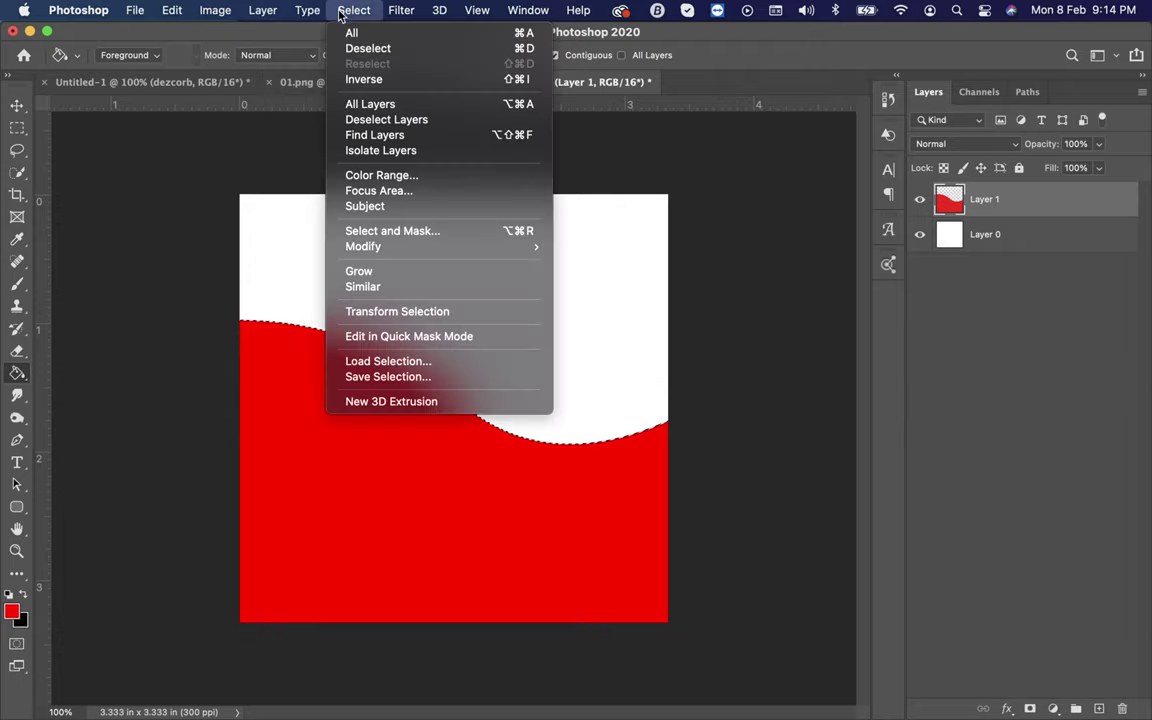
pyautogui.click(350, 49)
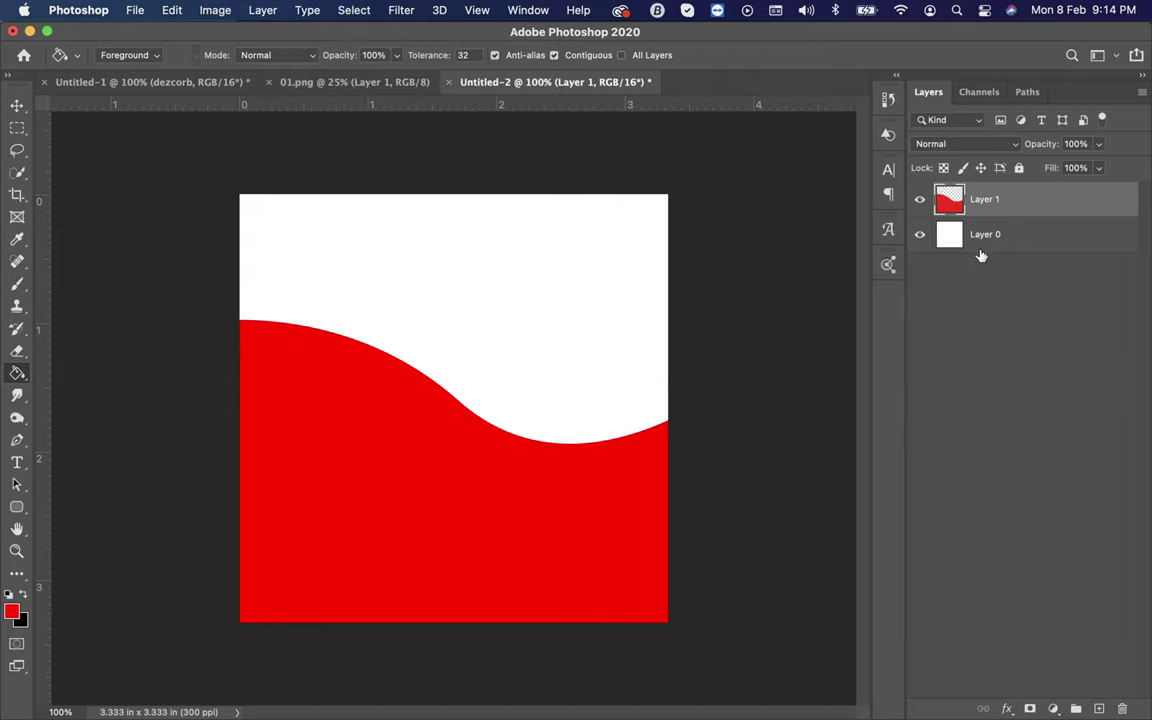
# Step: Enable Gradient Overlay in Layer 1's Blending Options
pyautogui.rightClick(1029, 210)
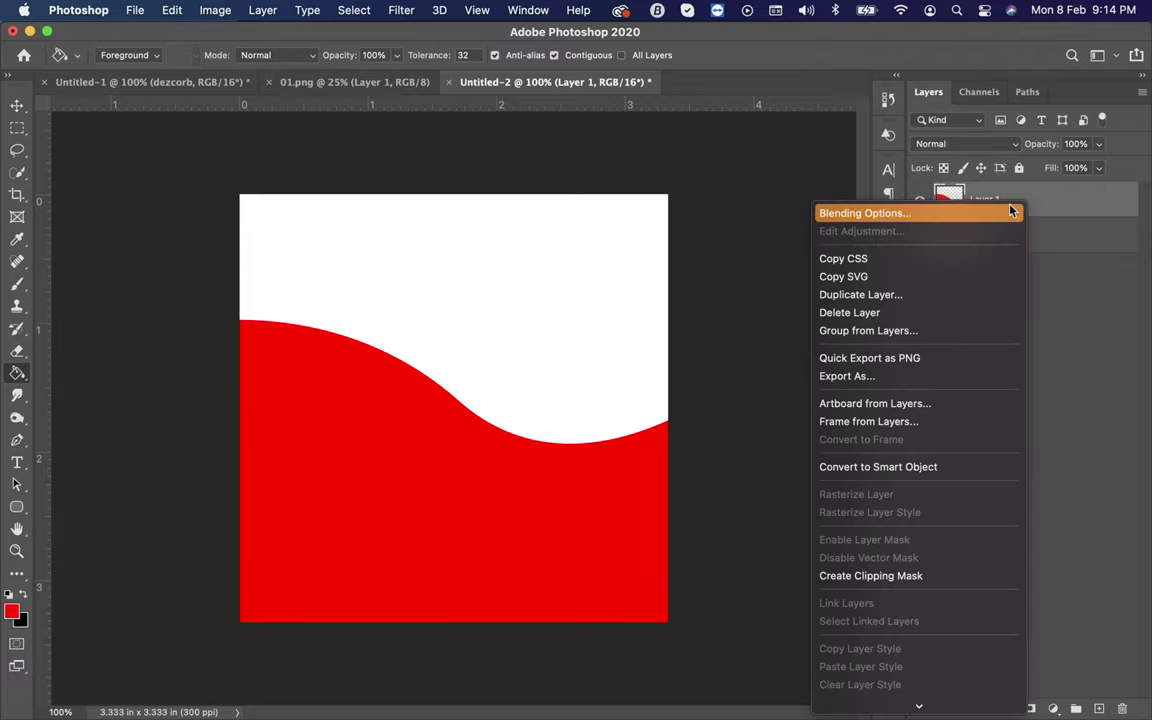
pyautogui.click(1012, 208)
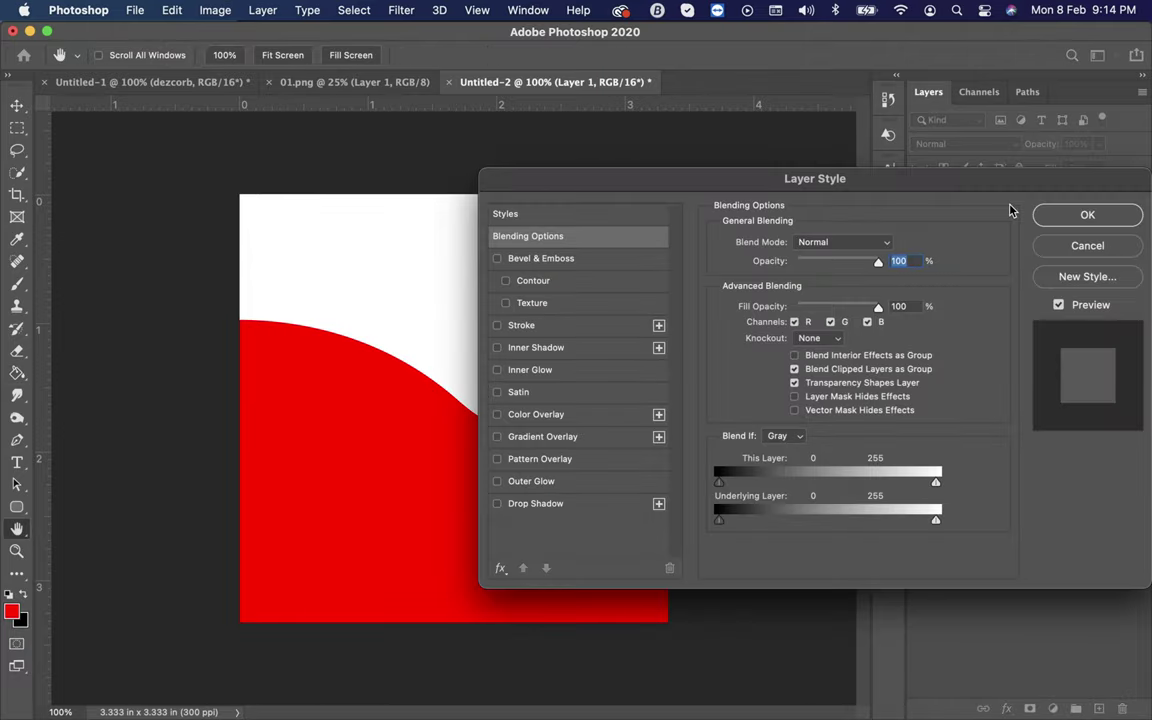
pyautogui.click(560, 437)
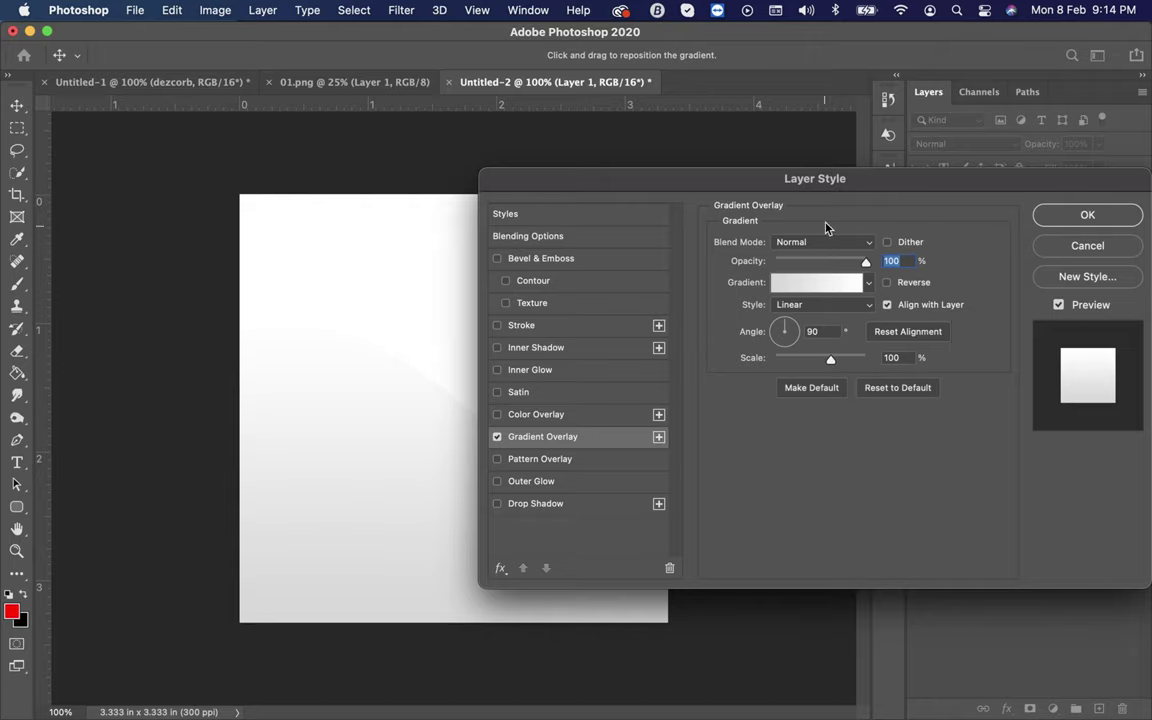
pyautogui.moveTo(830, 178); pyautogui.dragTo(868, 104)
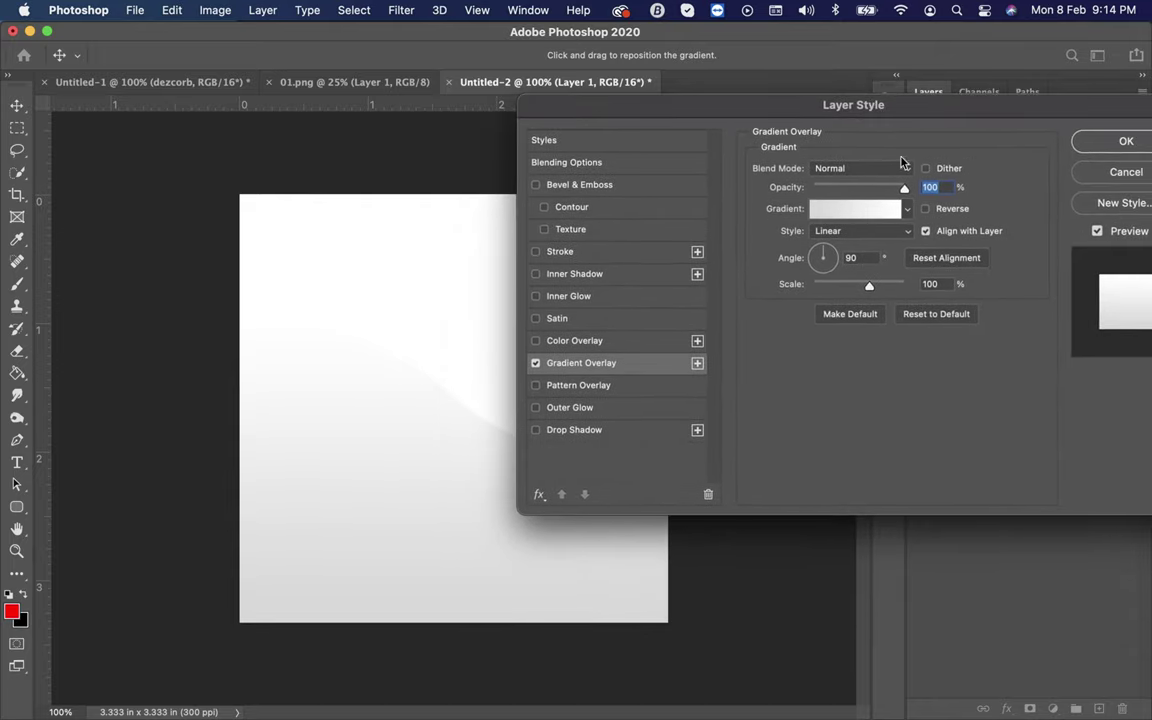
# Step: Set the gradient's left colour stop to purple #9929ea
pyautogui.click(855, 209)
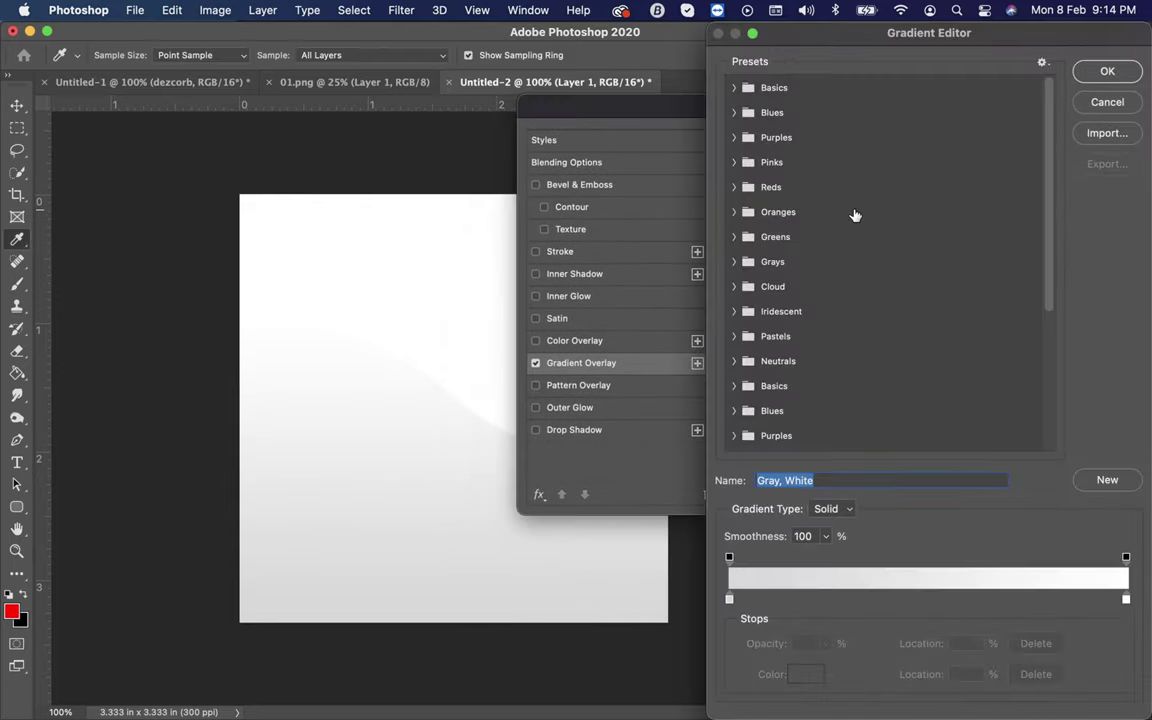
pyautogui.doubleClick(729, 600)
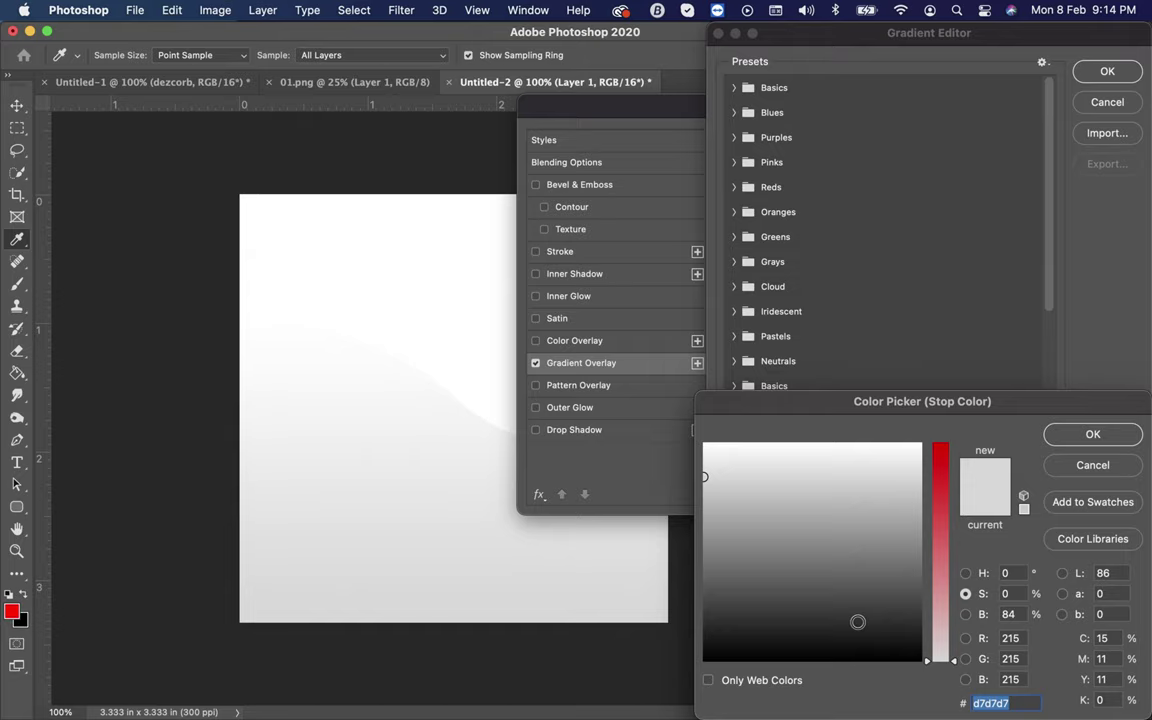
pyautogui.write('9929ea')
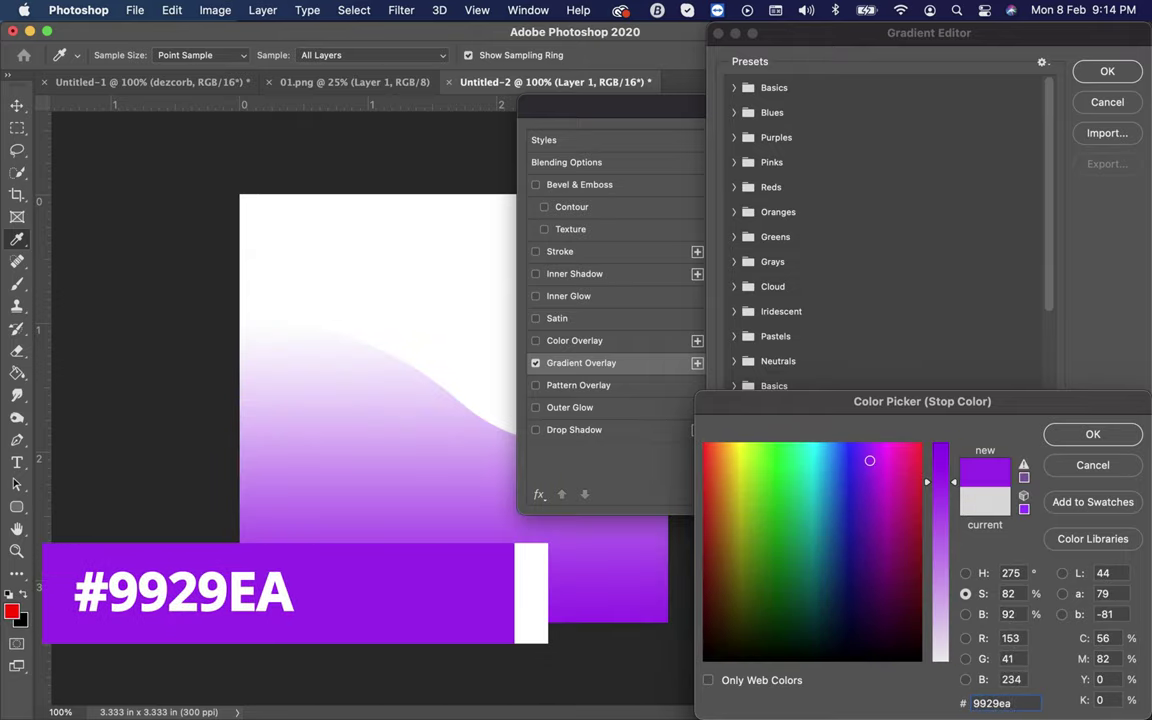
pyautogui.click(1060, 436)
# Step: Move the right stop to 99%, set it to blue #6908fb, and accept the gradient
pyautogui.click(1126, 600)
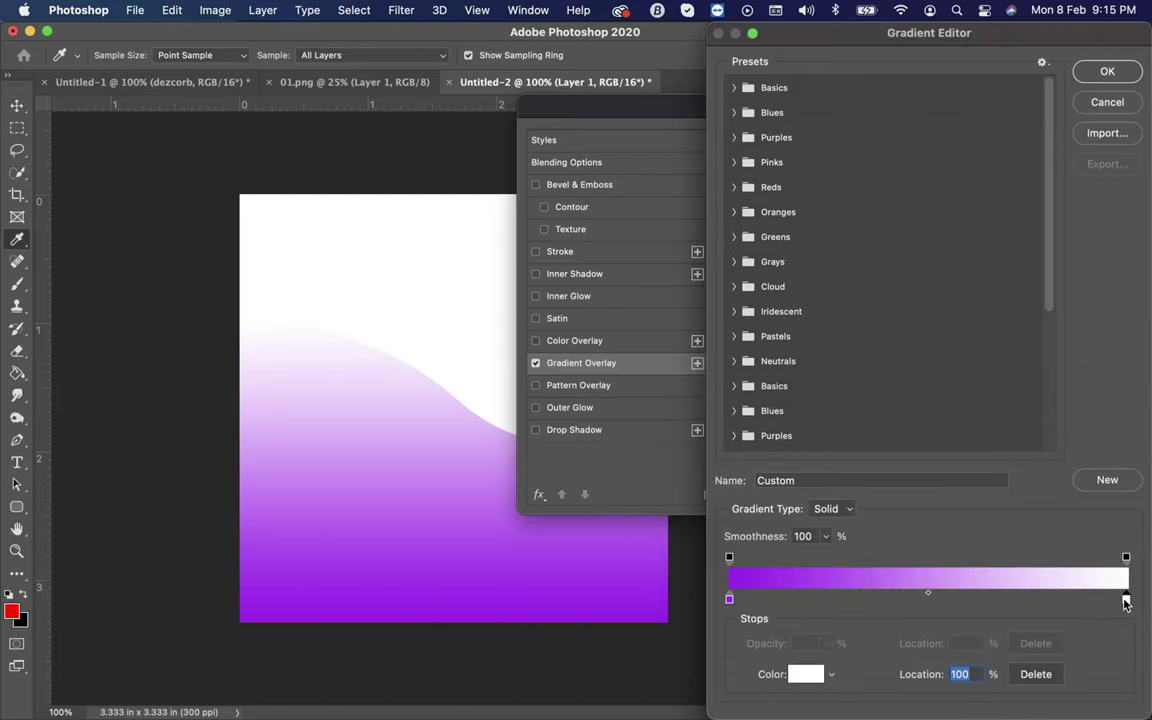
pyautogui.moveTo(1126, 600); pyautogui.dragTo(1123, 601)
pyautogui.doubleClick(1123, 600)
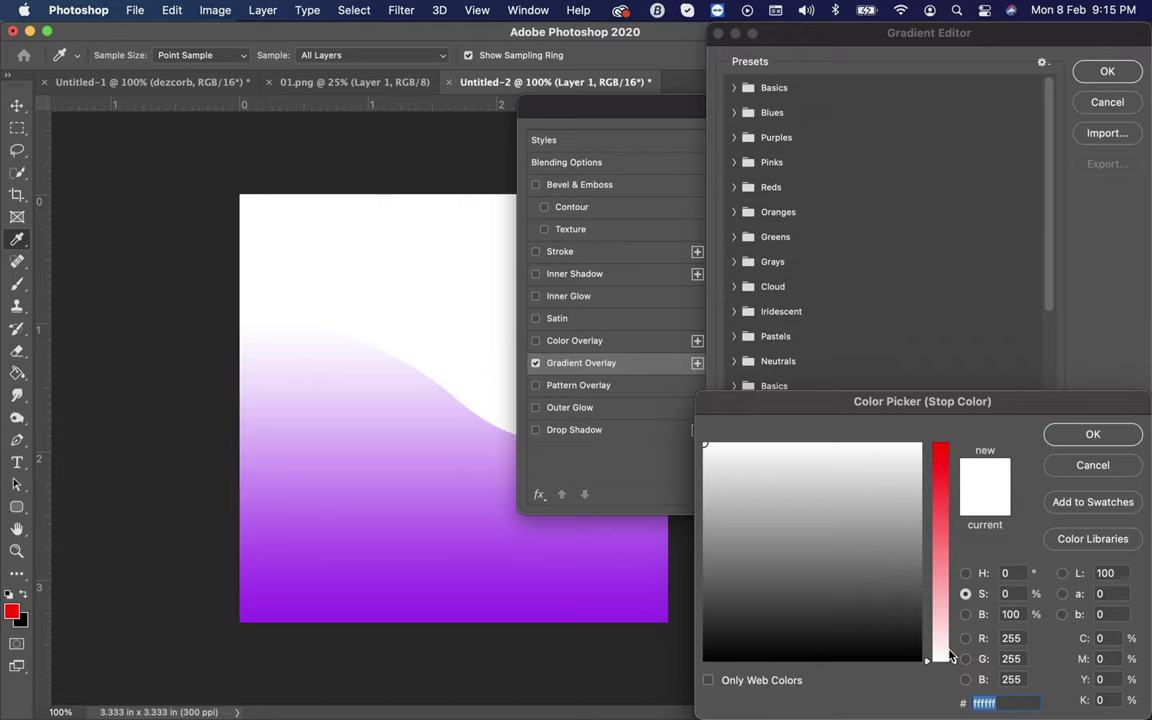
pyautogui.write('6')
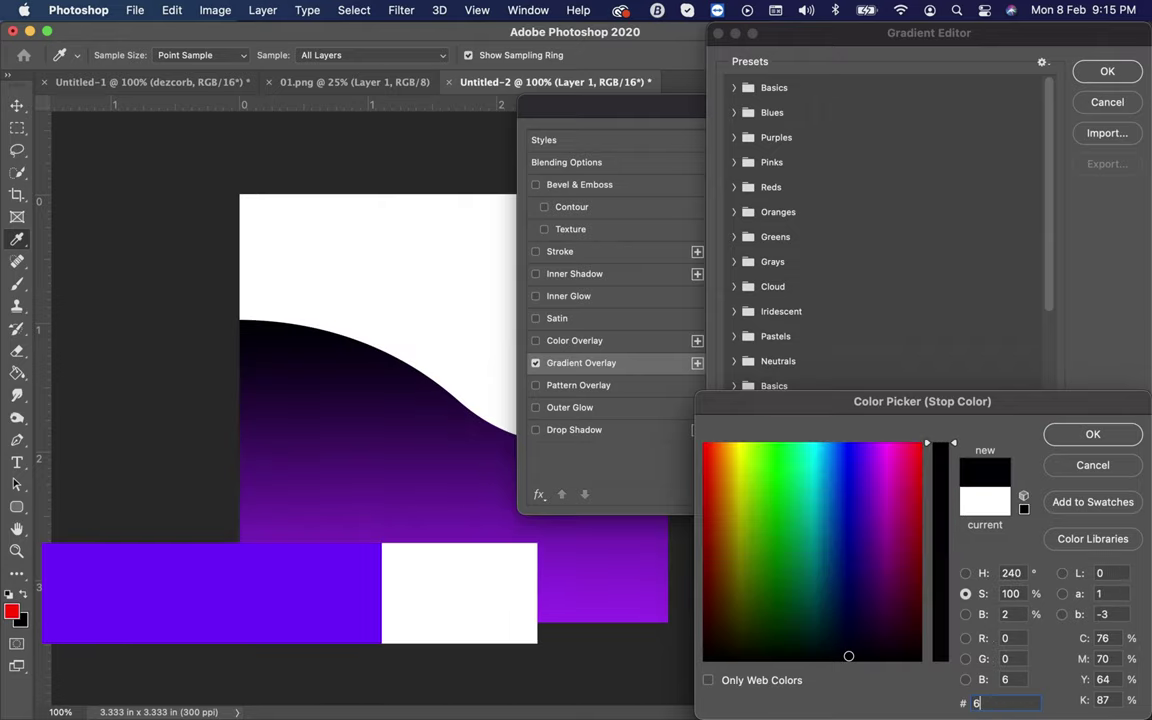
pyautogui.write('908fb')
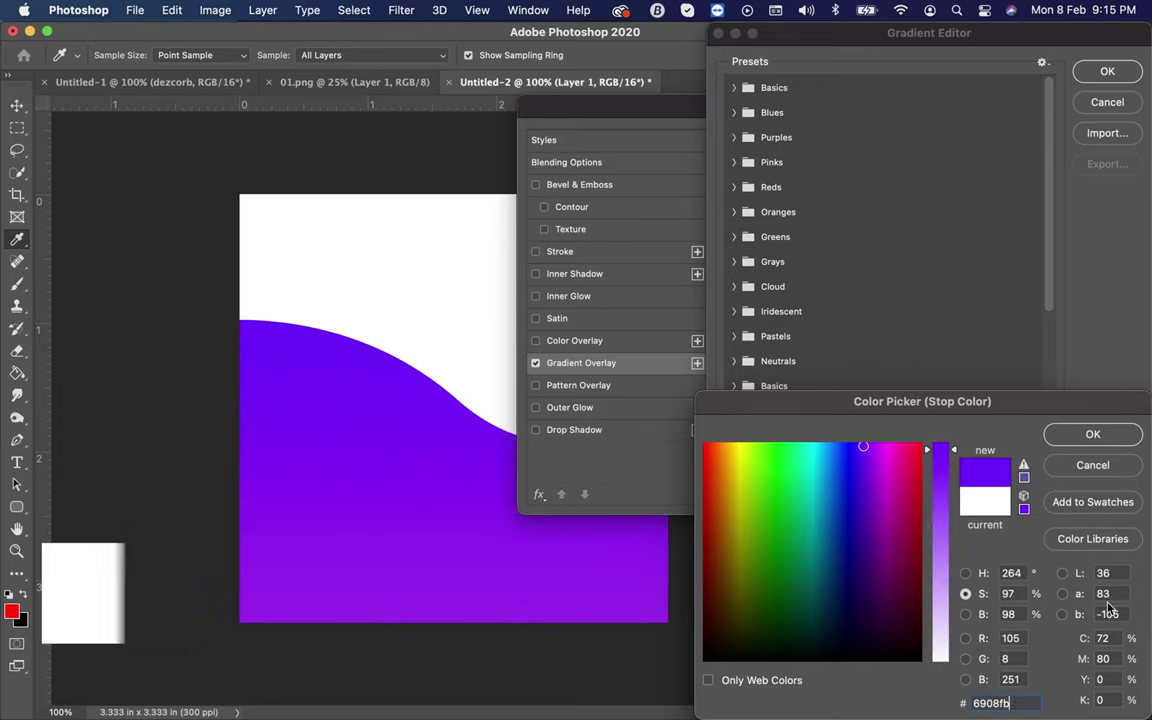
pyautogui.click(1093, 434)
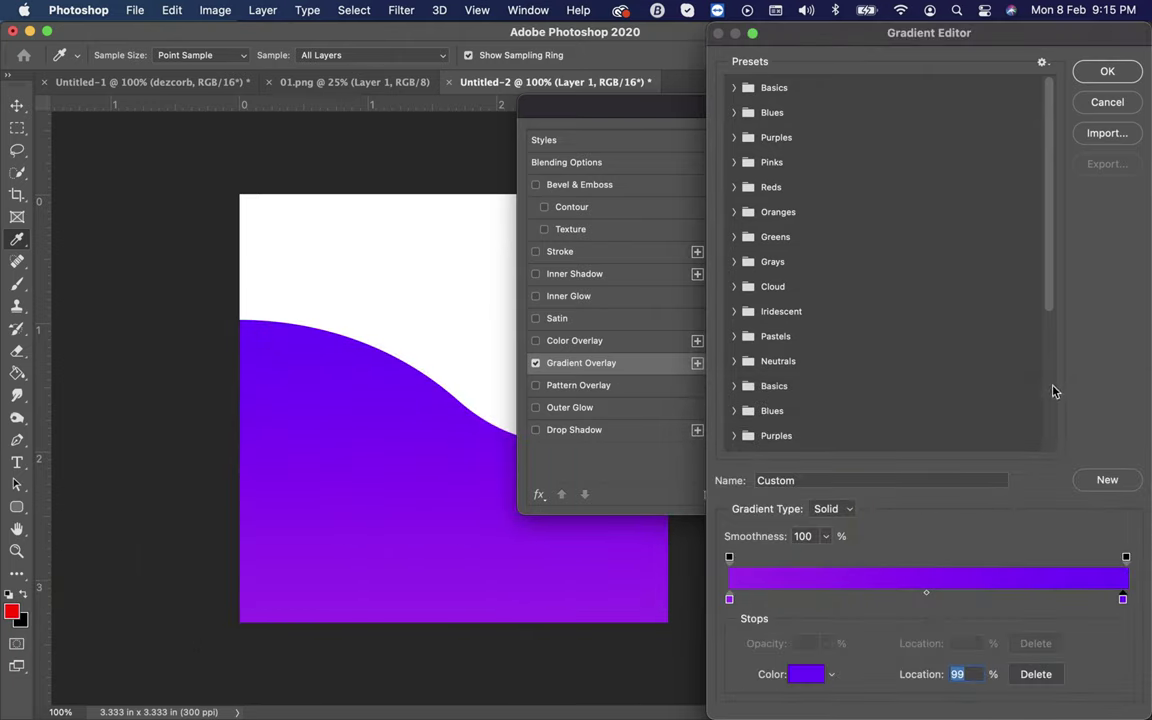
pyautogui.click(1095, 75)
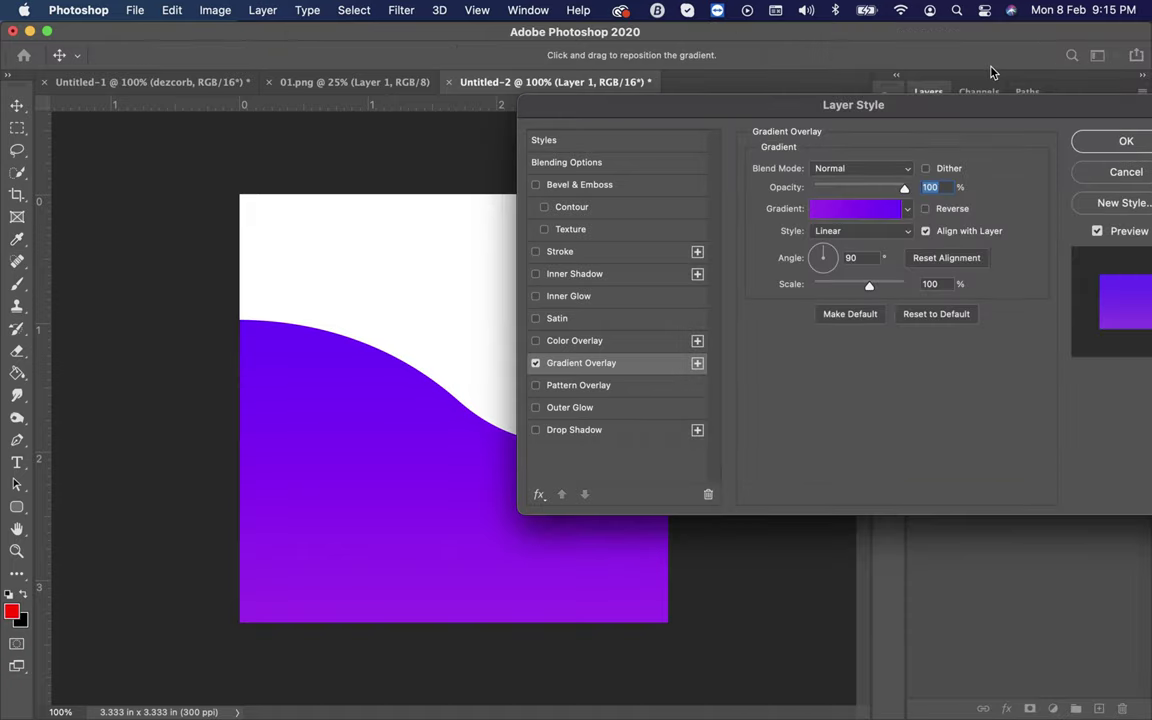
# Step: Reverse the gradient overlay and apply the layer style
pyautogui.moveTo(969, 106); pyautogui.dragTo(956, 107)
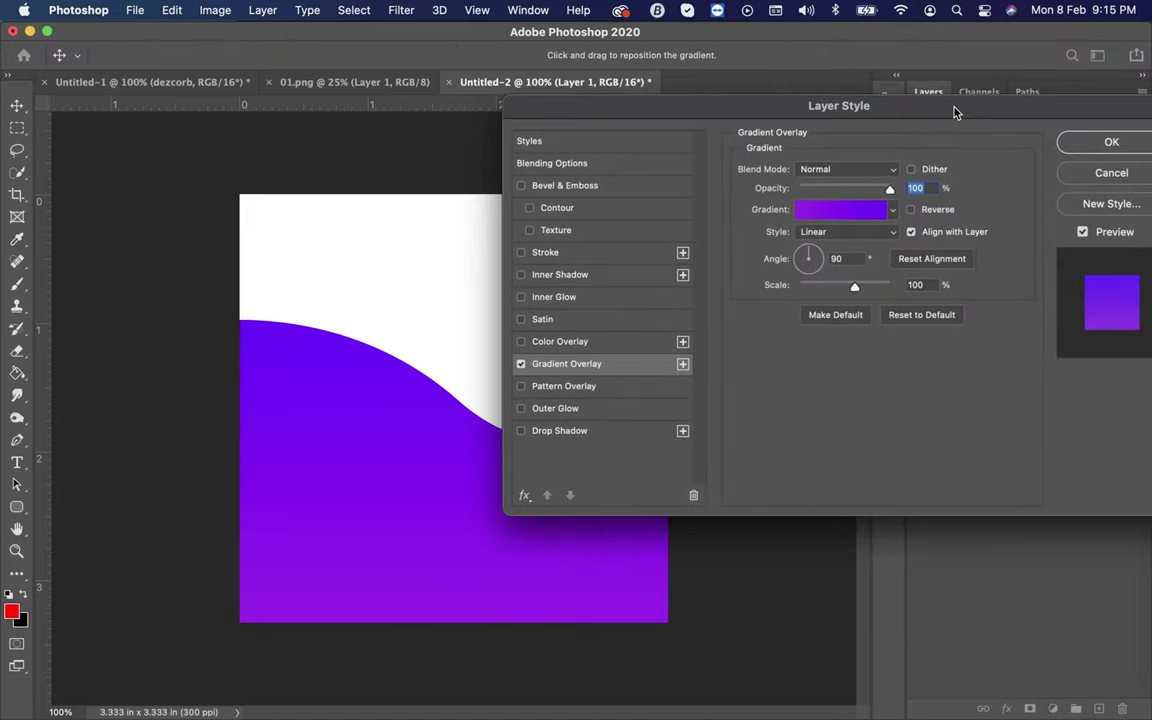
pyautogui.click(937, 214)
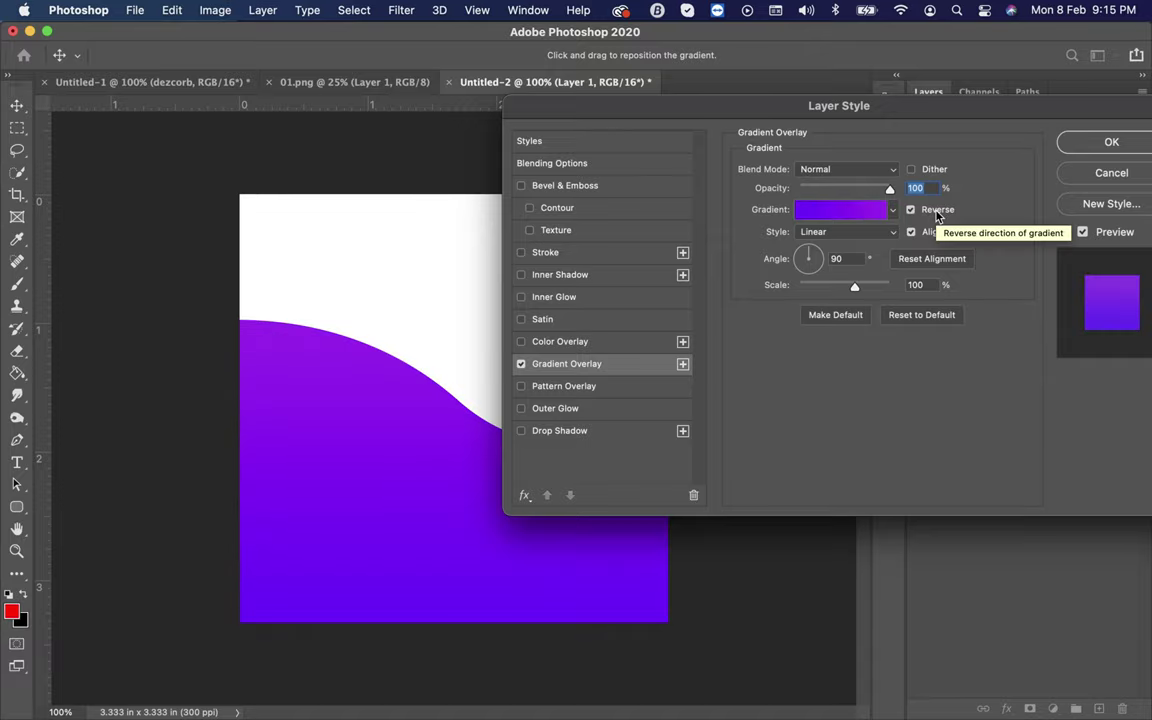
pyautogui.click(1080, 146)
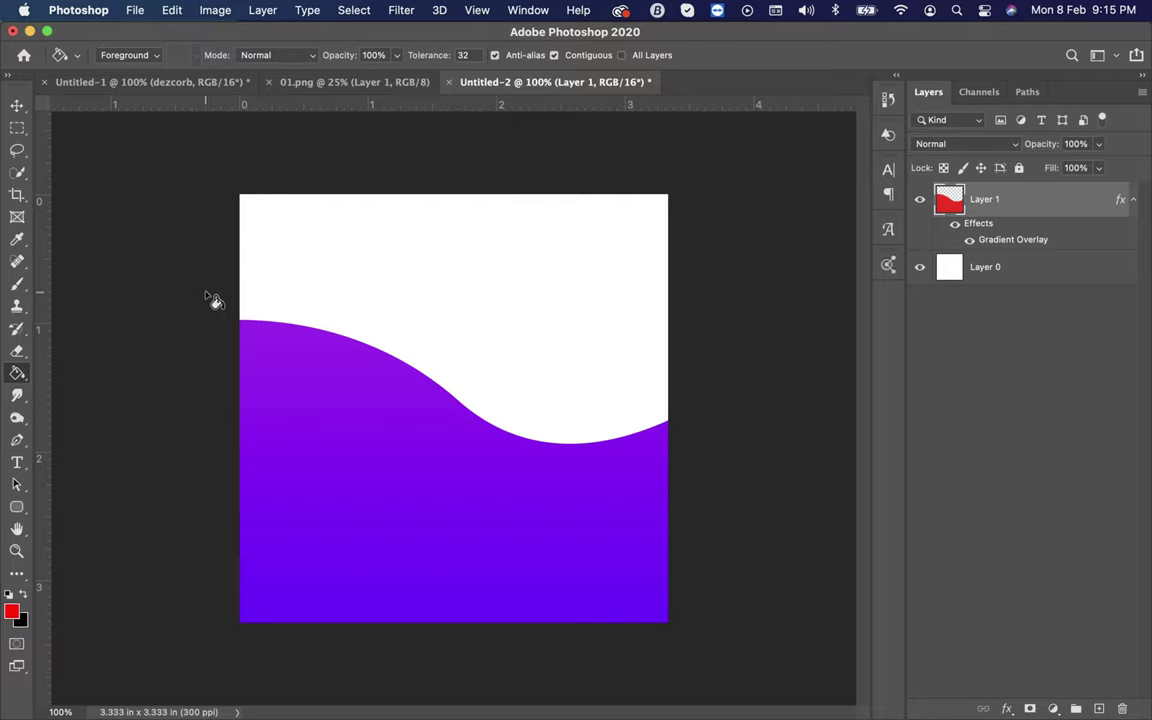
# Step: Draw a roughly 479 × 495 px rounded rectangle with 50 px corner radius in the canvas centre
pyautogui.click(16, 507)
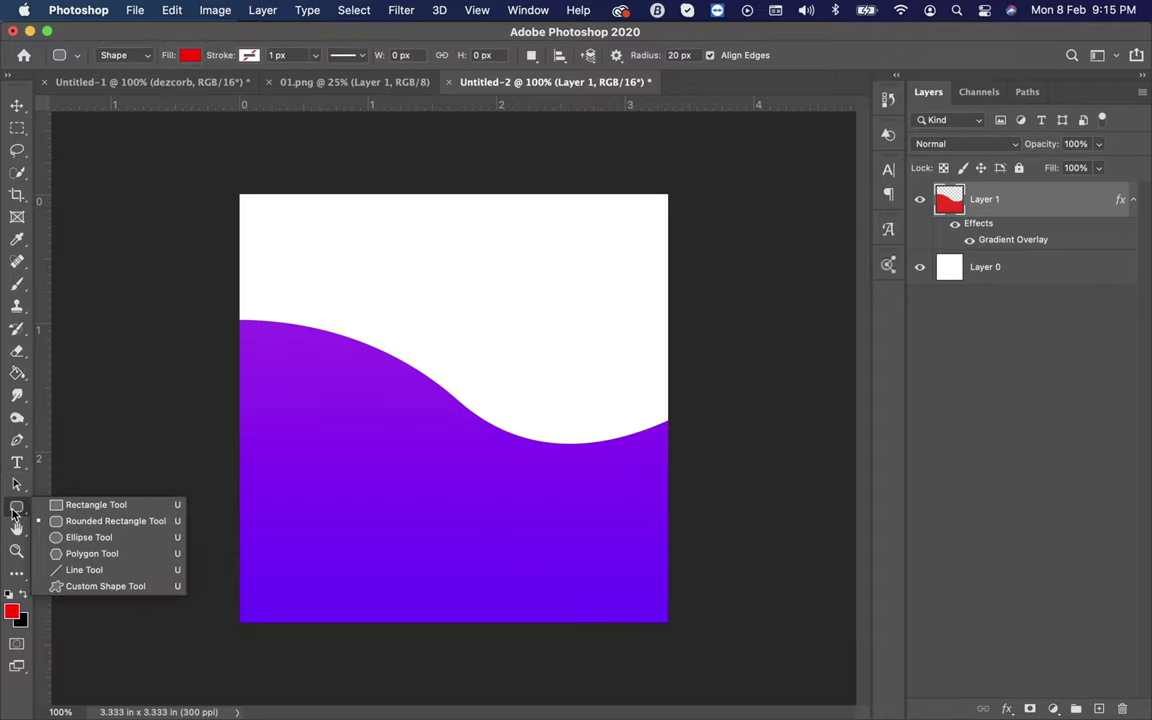
pyautogui.click(86, 523)
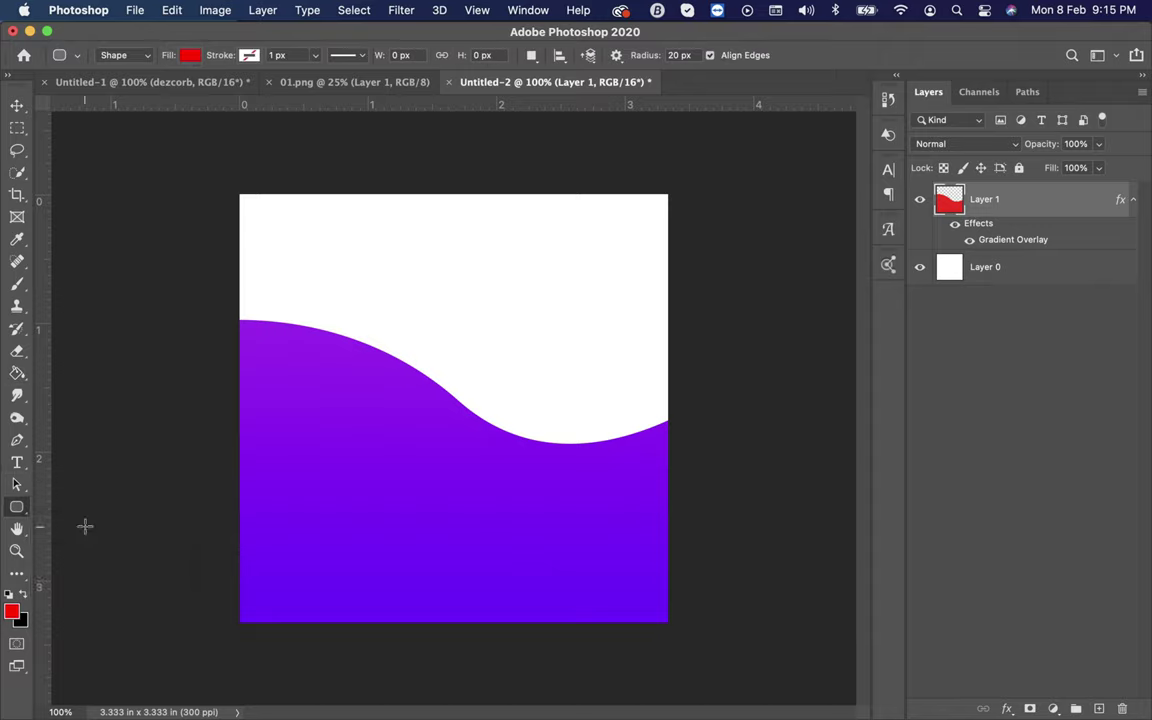
pyautogui.click(679, 55)
pyautogui.write('50')
pyautogui.moveTo(376, 323); pyautogui.dragTo(581, 536)
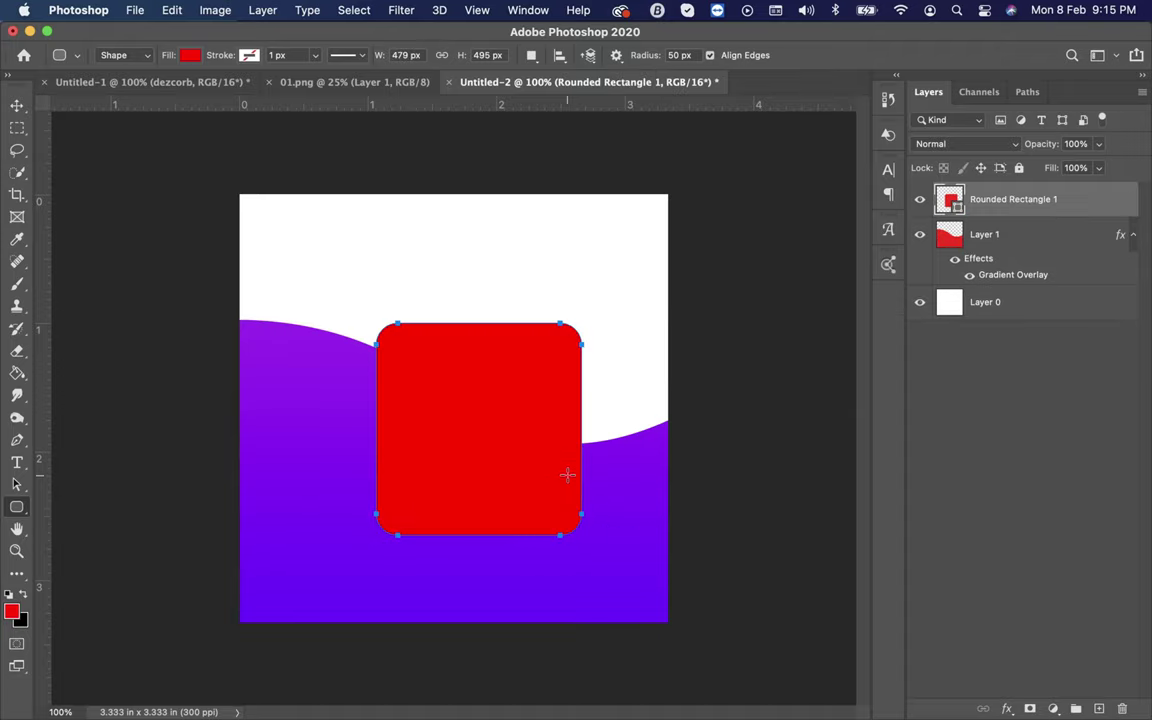
# Step: Add a 25 px #9929ea Stroke to the Rounded Rectangle 1 layer via Blending Options
pyautogui.rightClick(1064, 203)
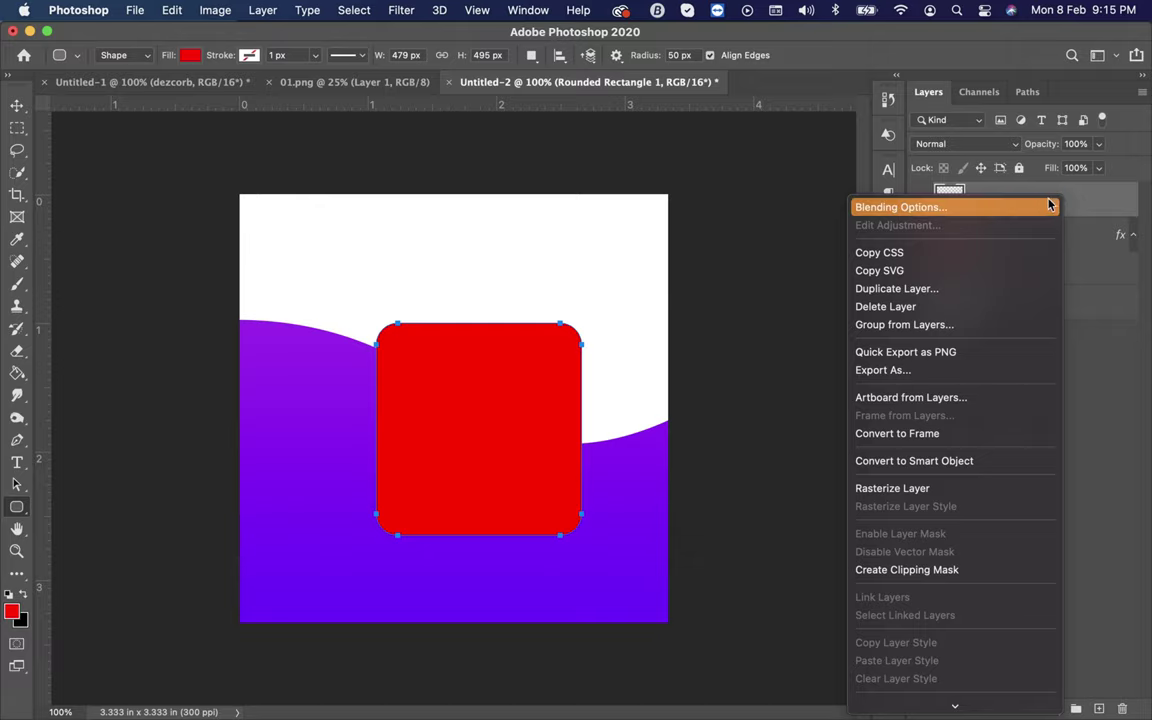
pyautogui.click(1040, 207)
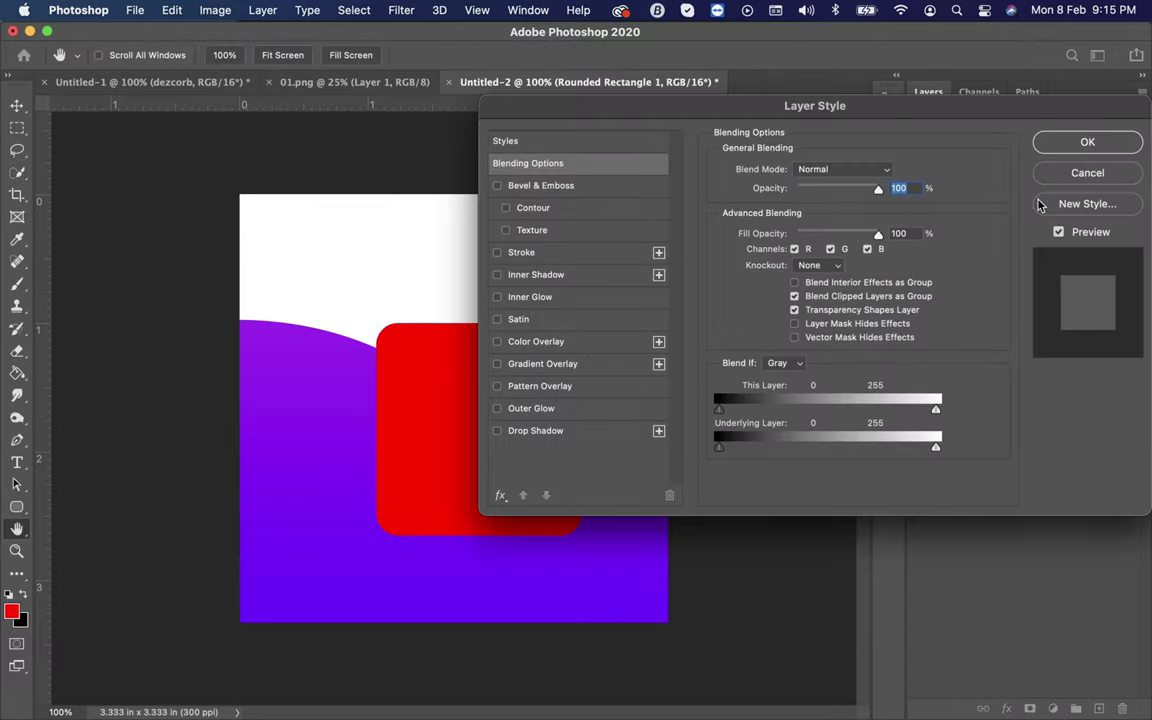
pyautogui.click(536, 256)
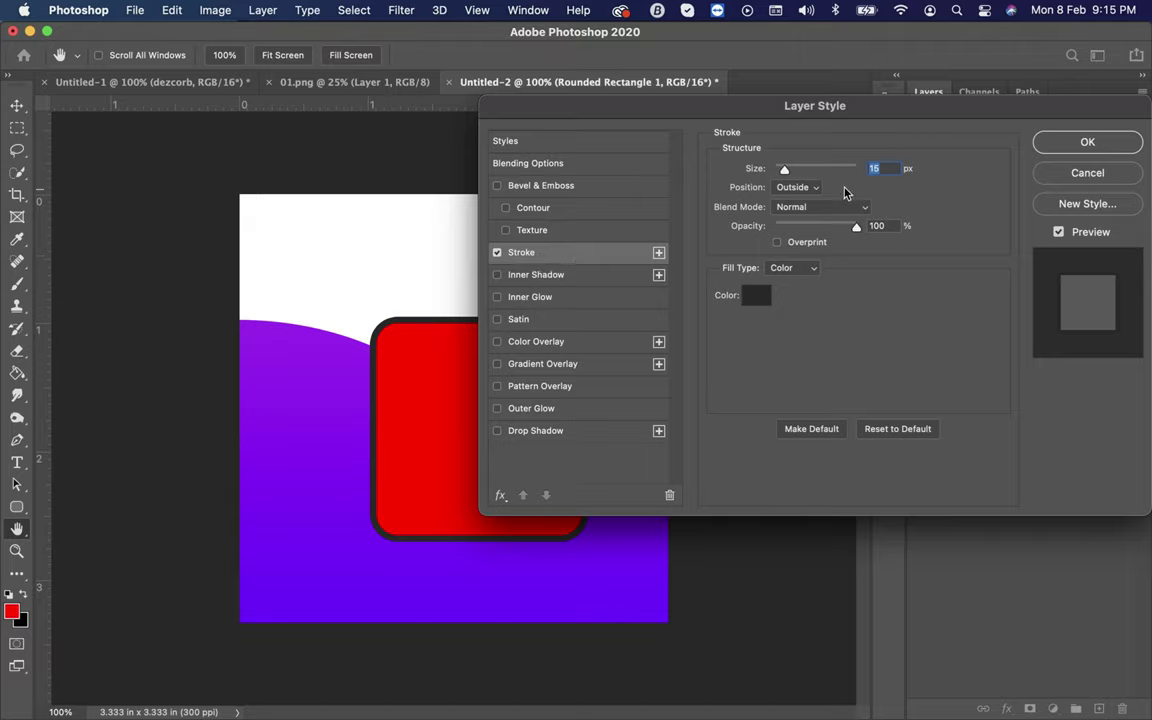
pyautogui.moveTo(882, 168); pyautogui.dragTo(853, 168)
pyautogui.write('25')
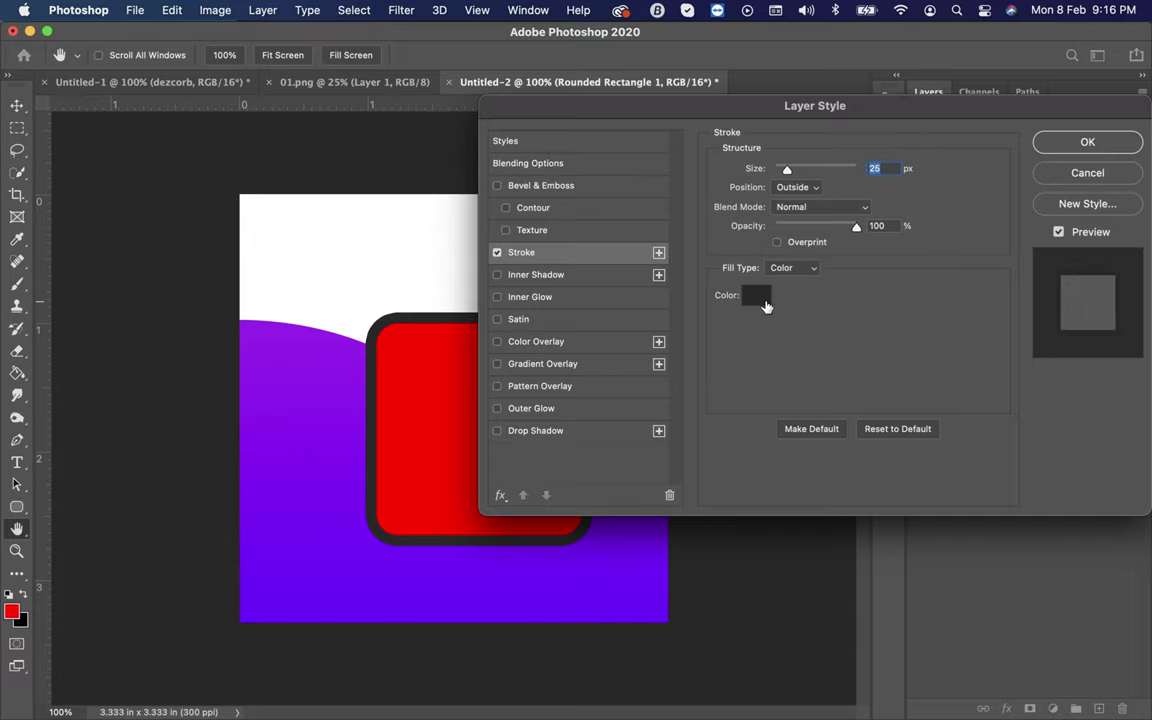
pyautogui.click(757, 296)
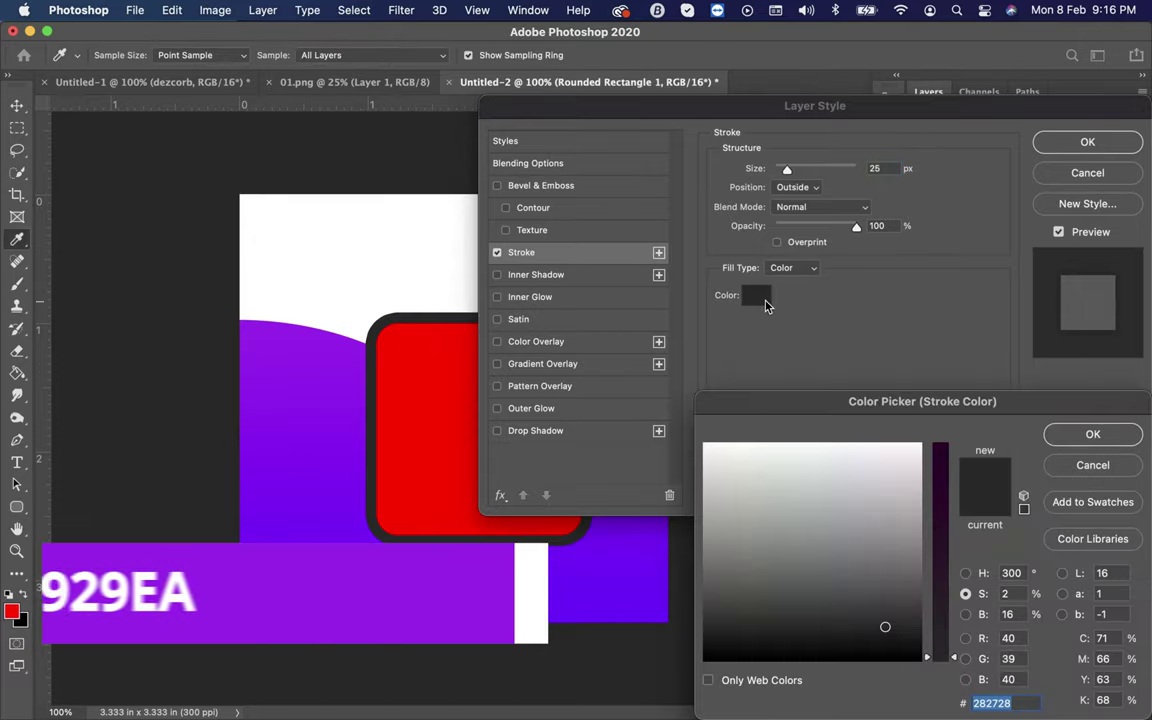
pyautogui.write('9929ea')
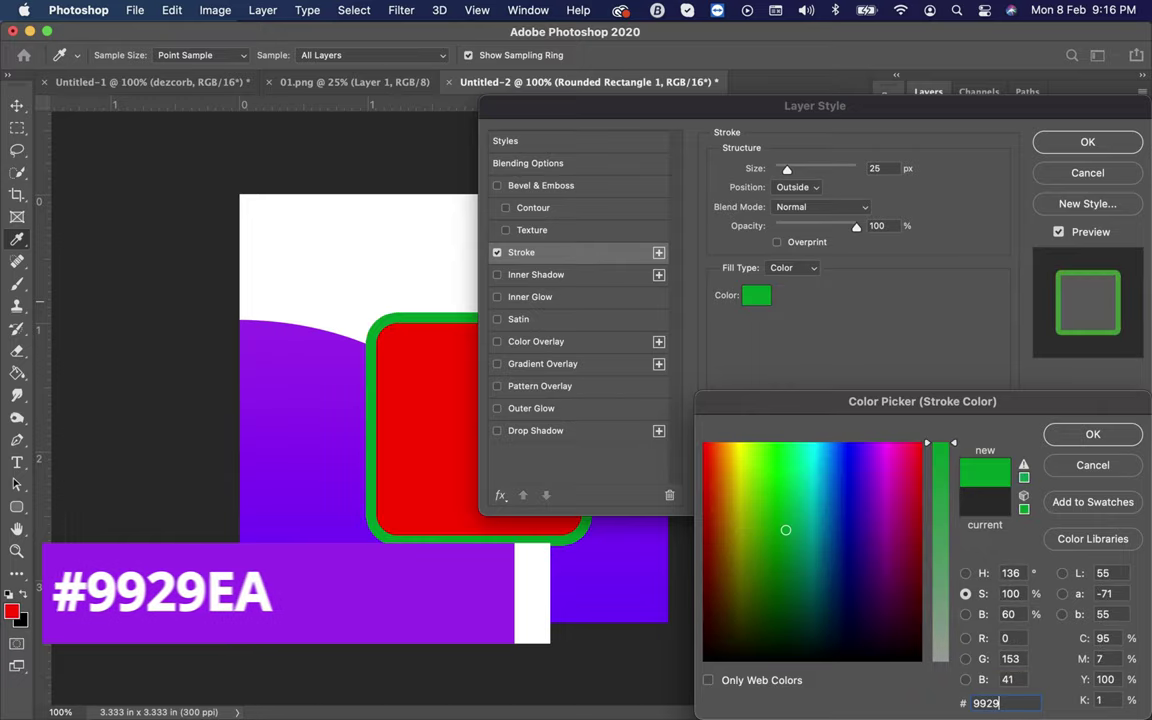
pyautogui.click(1092, 433)
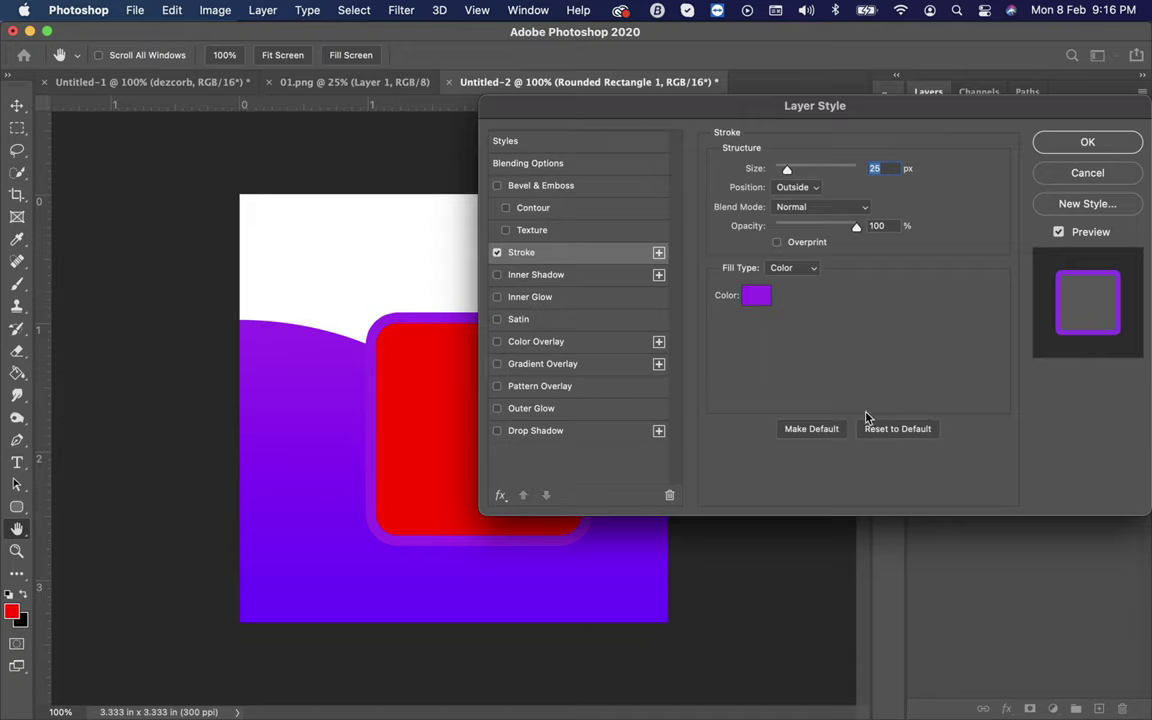
# Step: Add a Normal-mode drop shadow with 40 px distance and about 30% spread
pyautogui.click(535, 431)
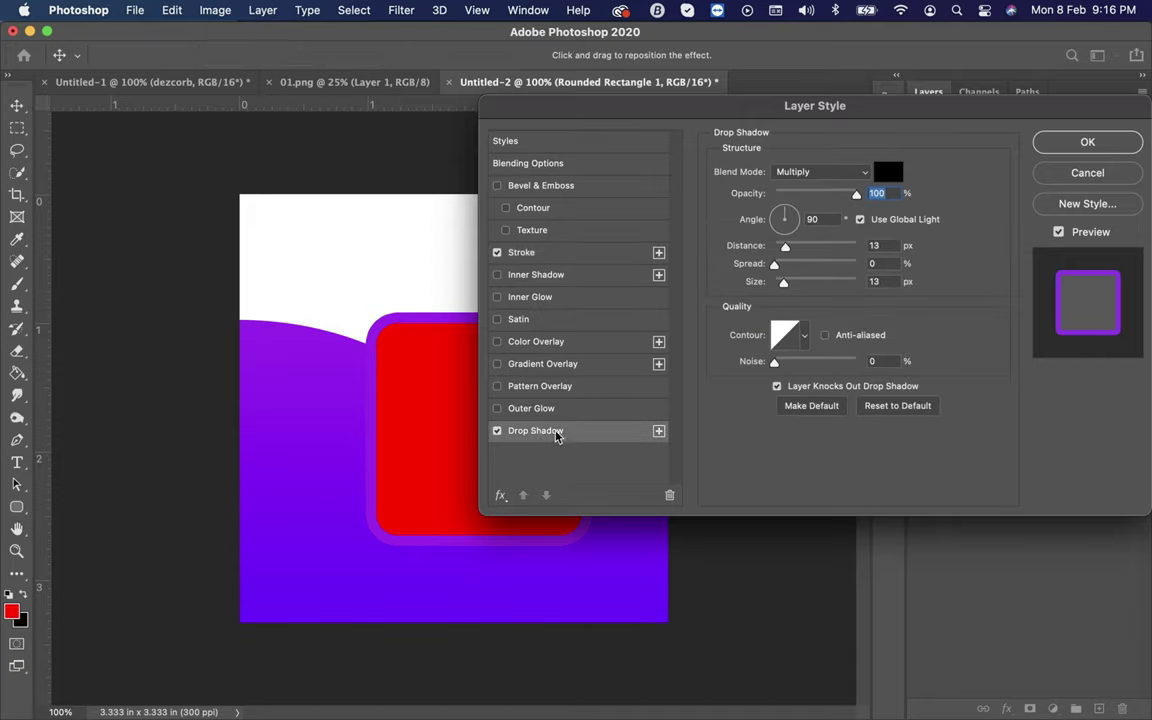
pyautogui.click(813, 176)
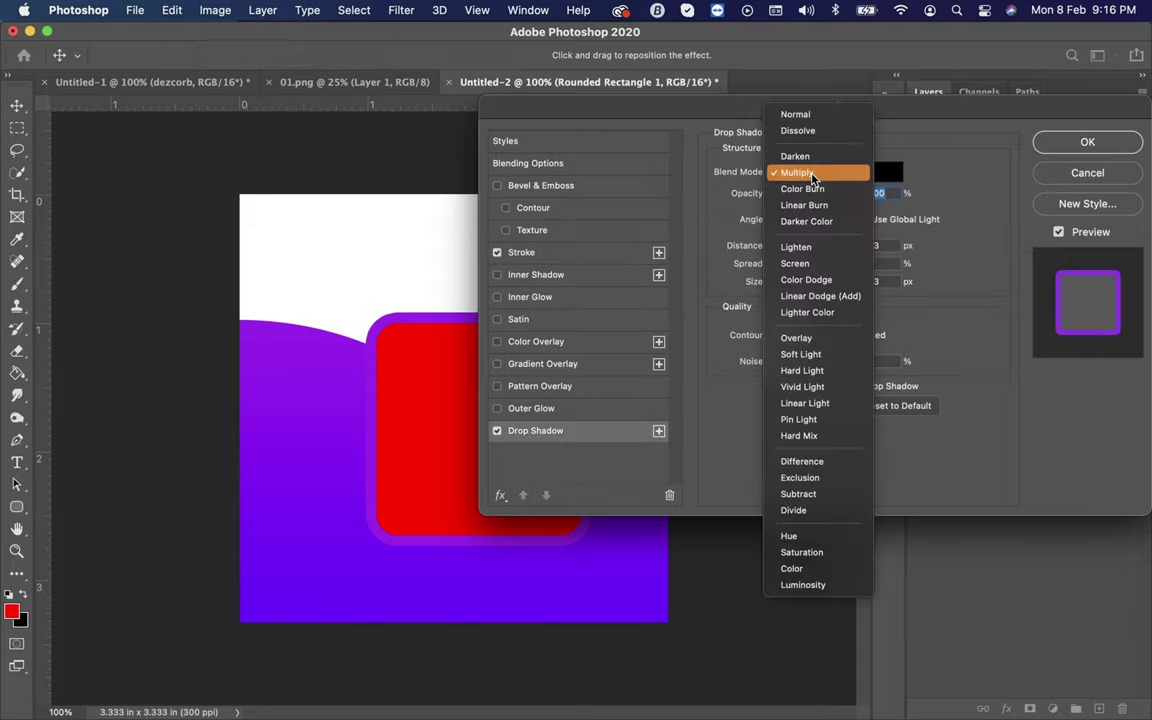
pyautogui.click(797, 114)
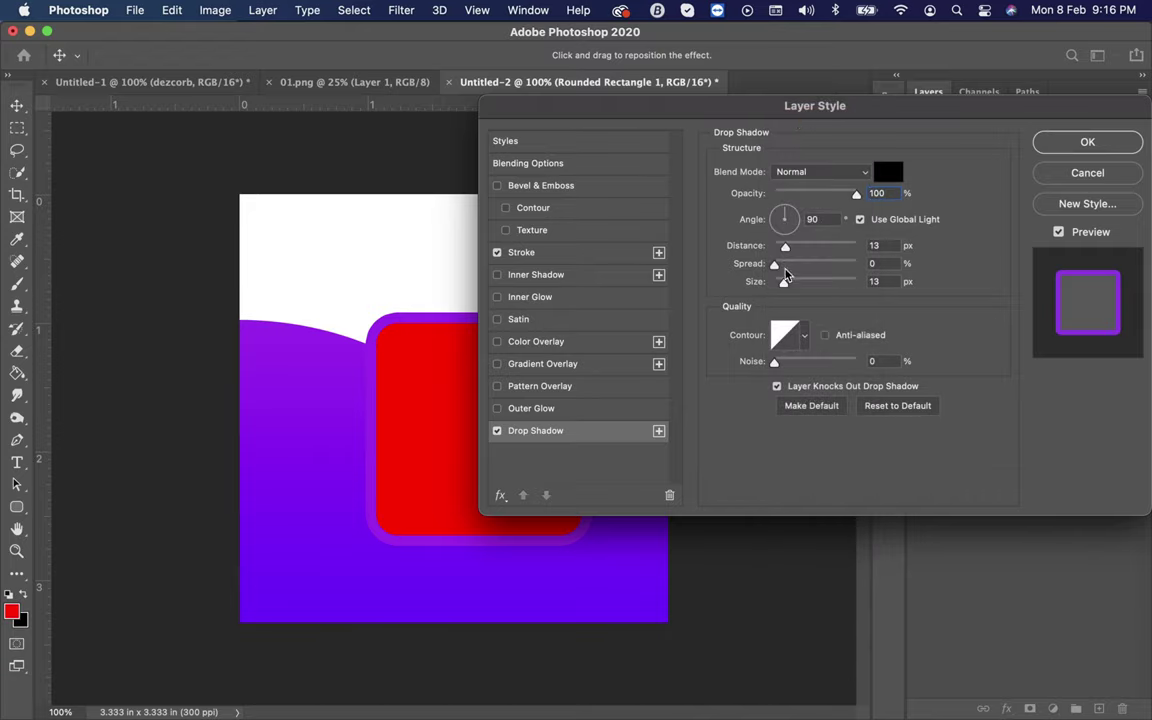
pyautogui.moveTo(785, 246); pyautogui.dragTo(802, 248)
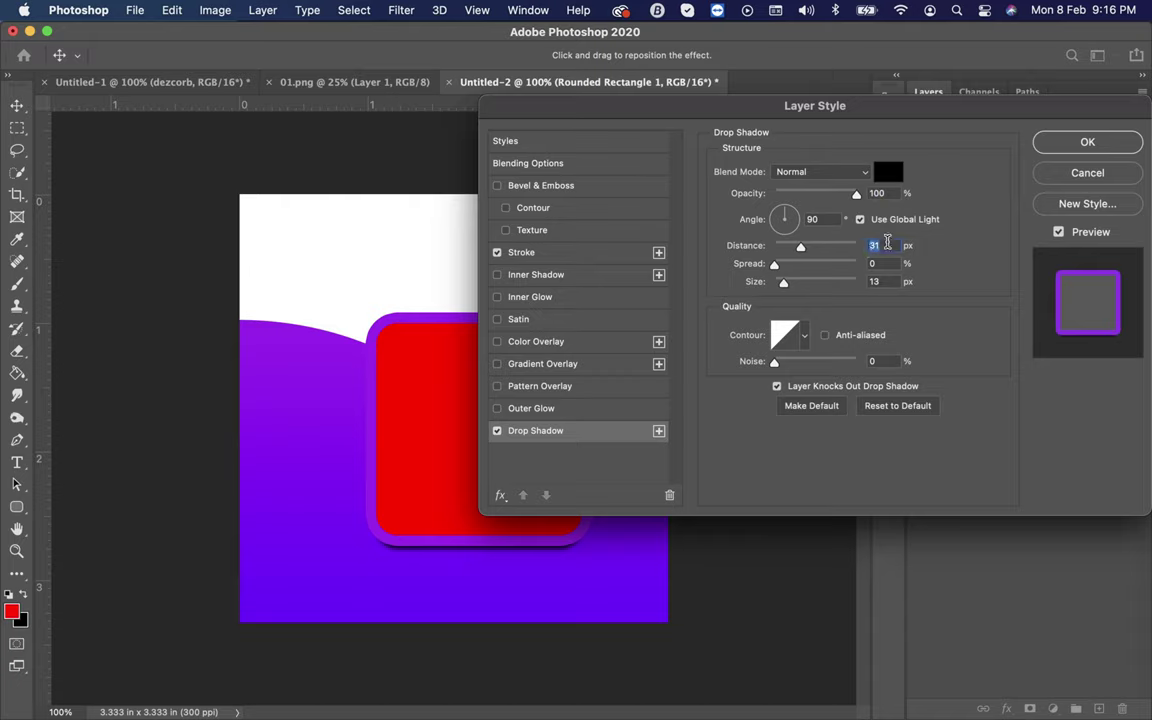
pyautogui.write('40')
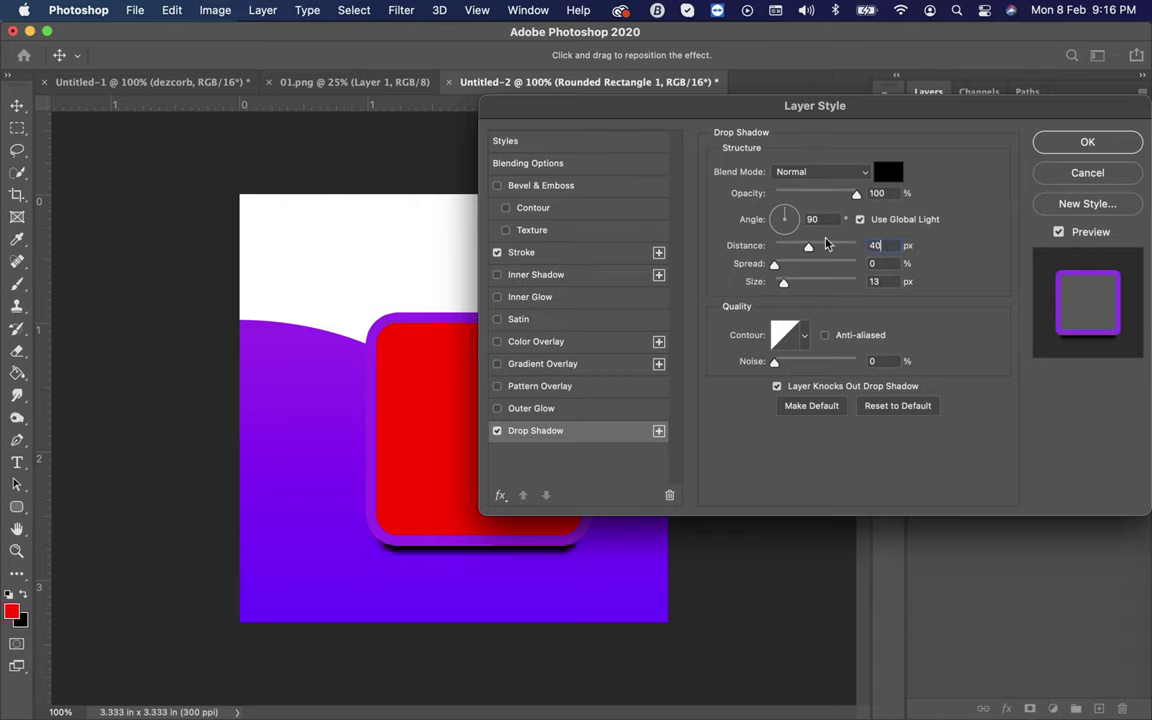
pyautogui.click(796, 266)
pyautogui.moveTo(796, 270); pyautogui.dragTo(799, 266)
pyautogui.click(876, 263)
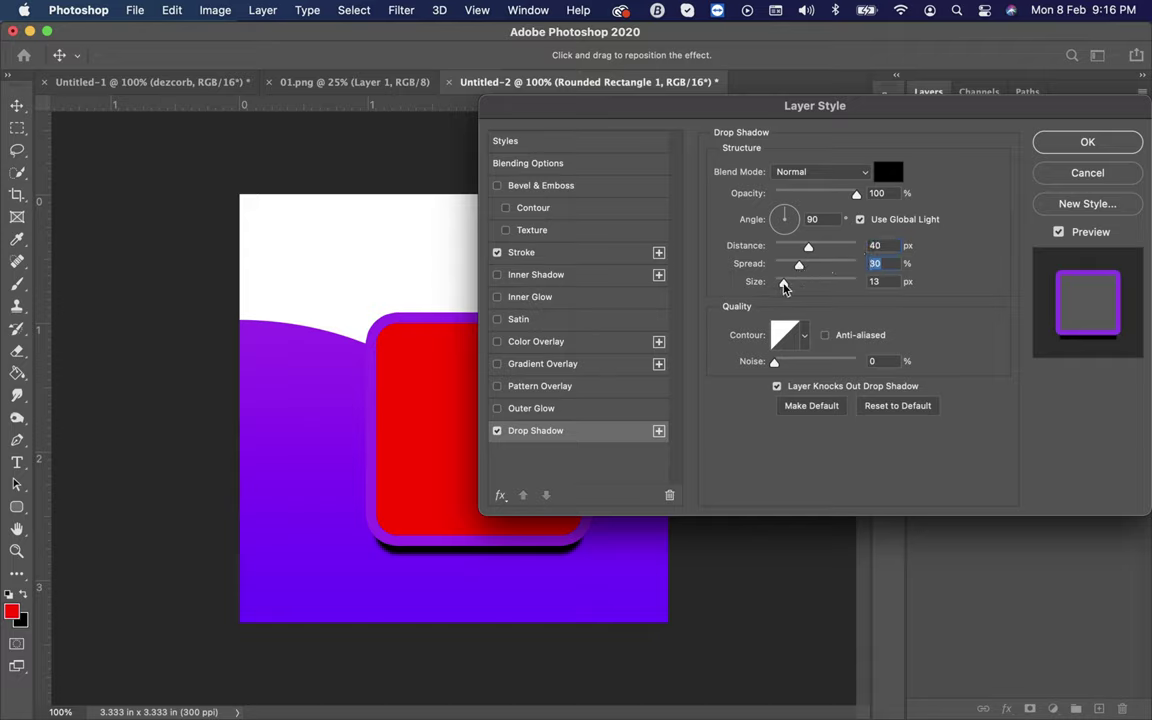
# Step: Set the shadow size to 100 px and opacity to 25%, then apply the effects
pyautogui.moveTo(785, 287); pyautogui.dragTo(811, 286)
pyautogui.click(886, 281)
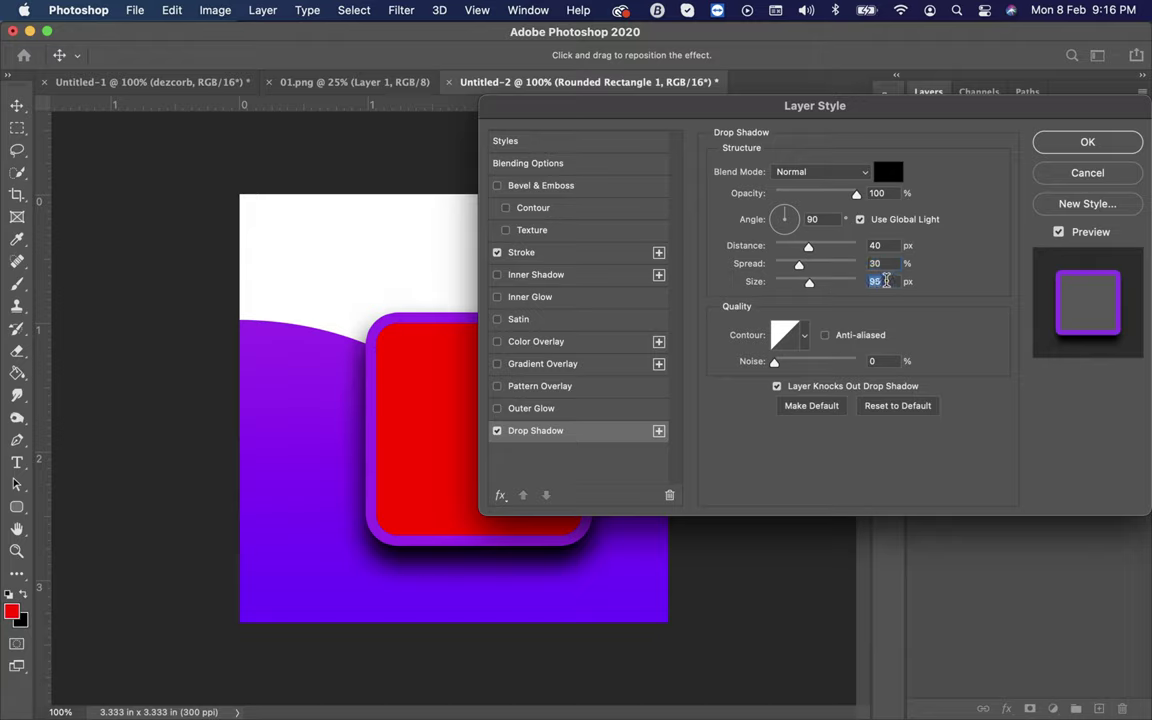
pyautogui.write('100')
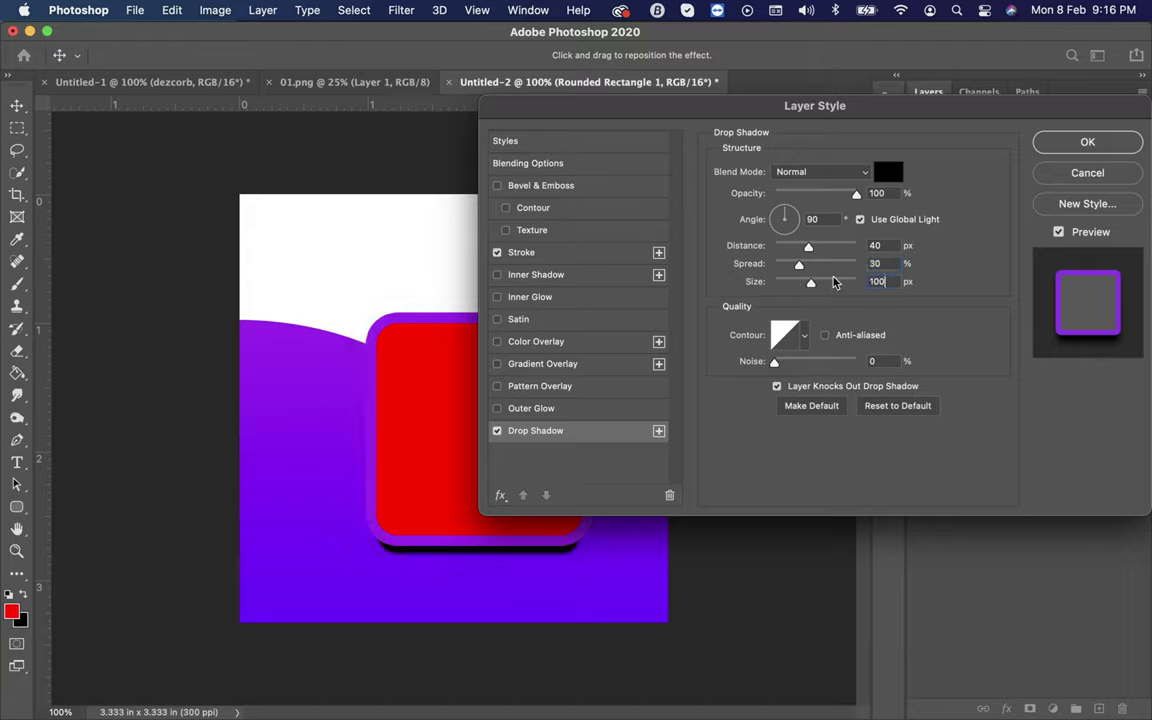
pyautogui.press('Return')
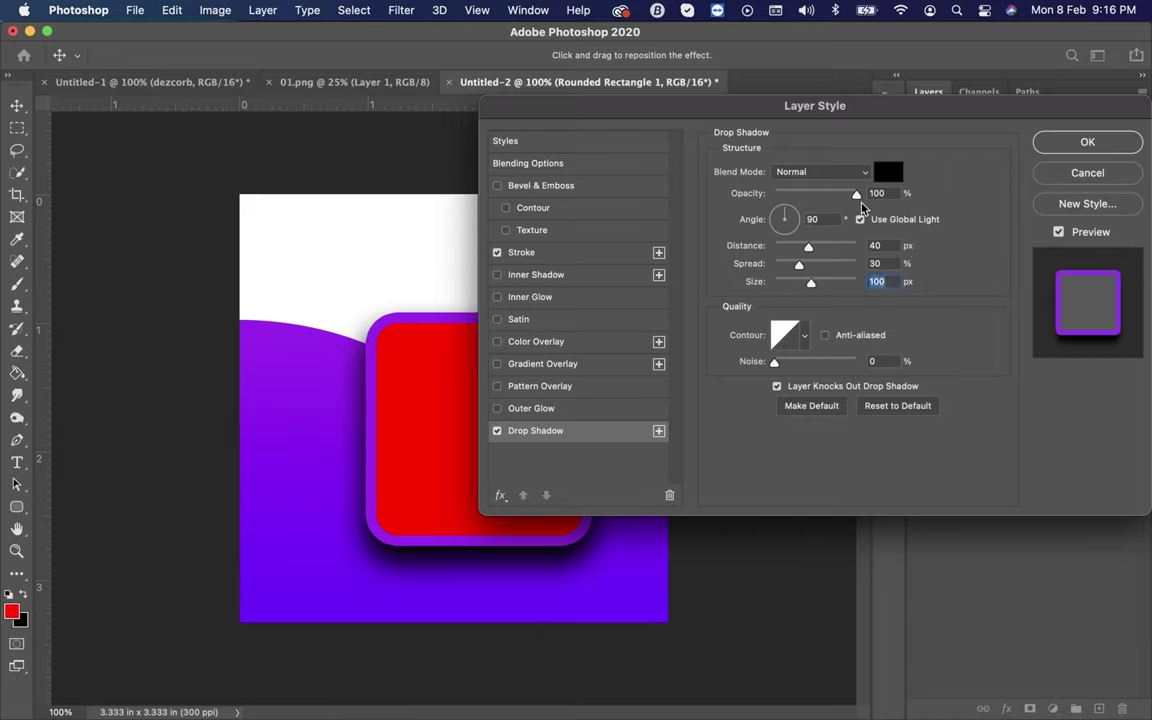
pyautogui.moveTo(856, 193); pyautogui.dragTo(793, 193)
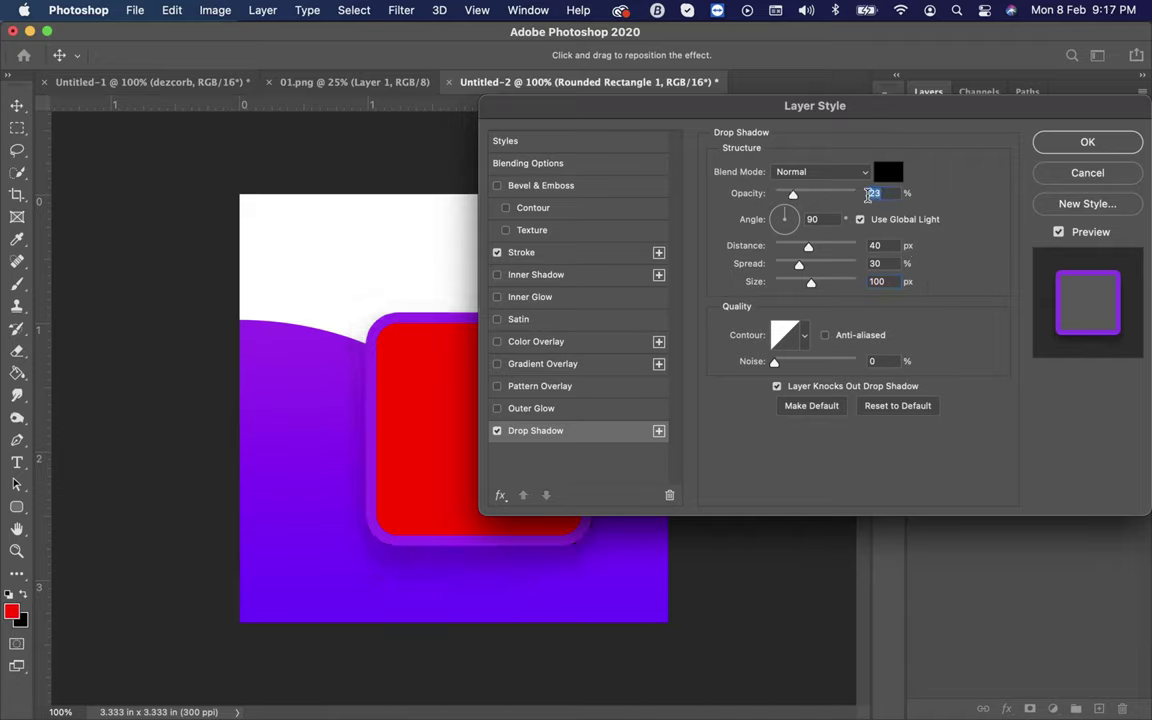
pyautogui.write('25')
pyautogui.press('Return')
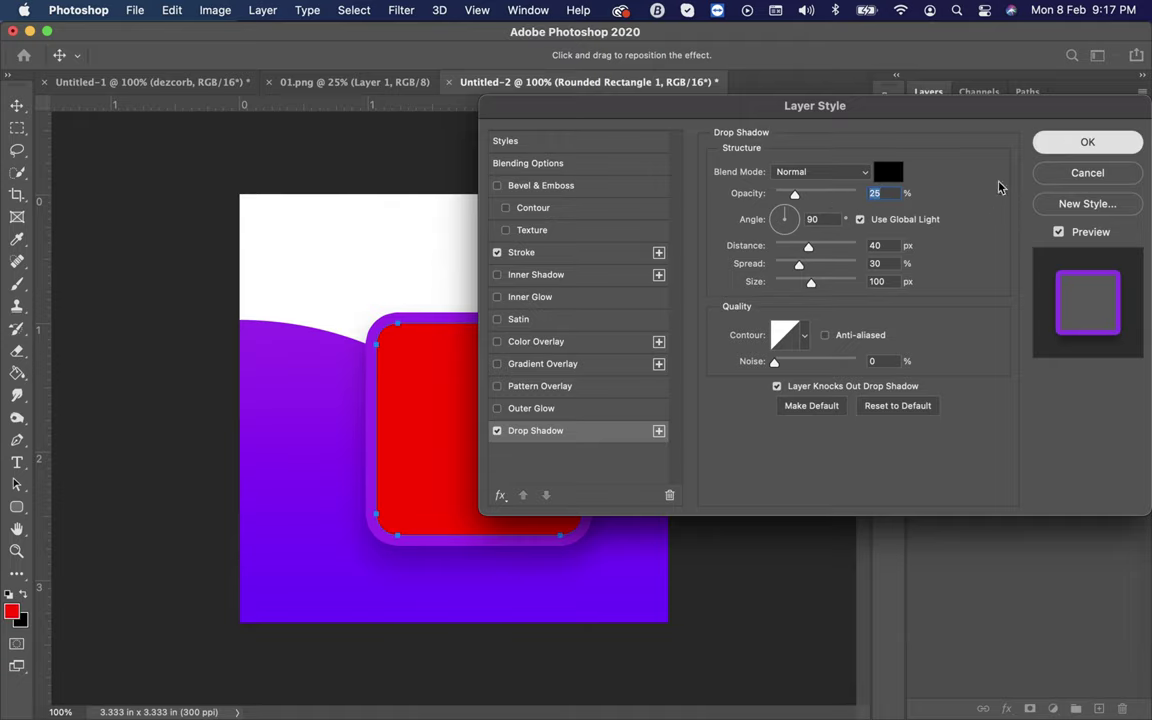
pyautogui.press('Return')
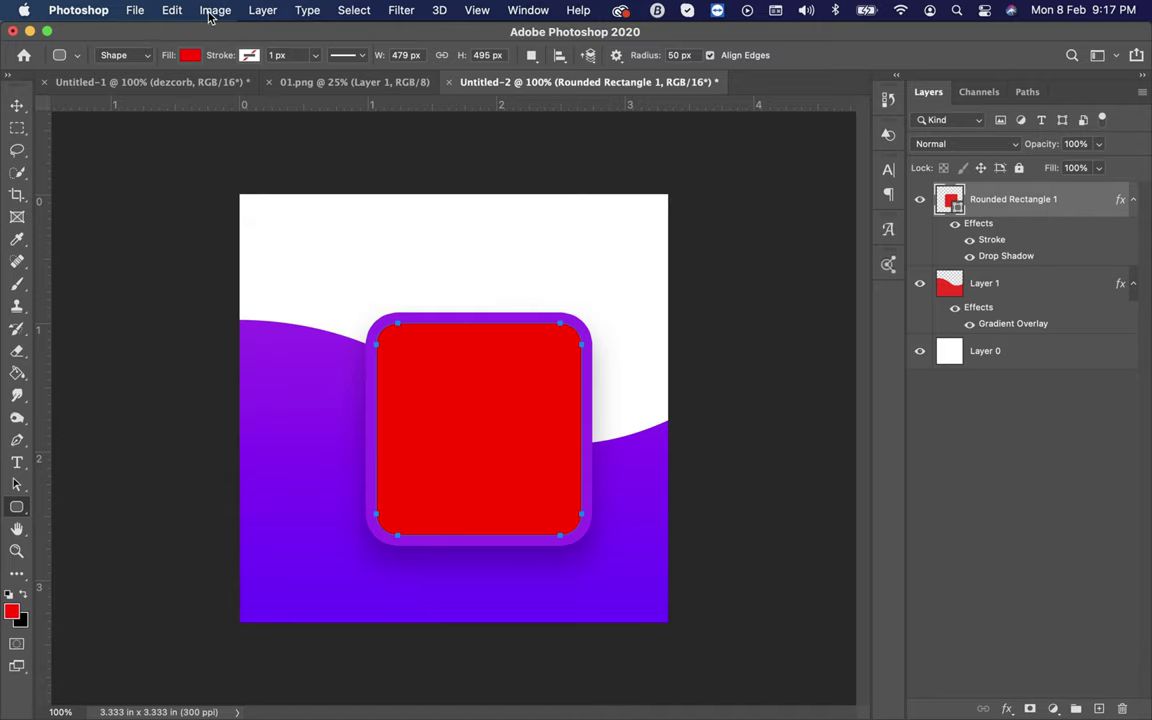
# Step: Rotate the framed red rounded square to about -52° near the canvas centre and commit it
pyautogui.click(172, 10)
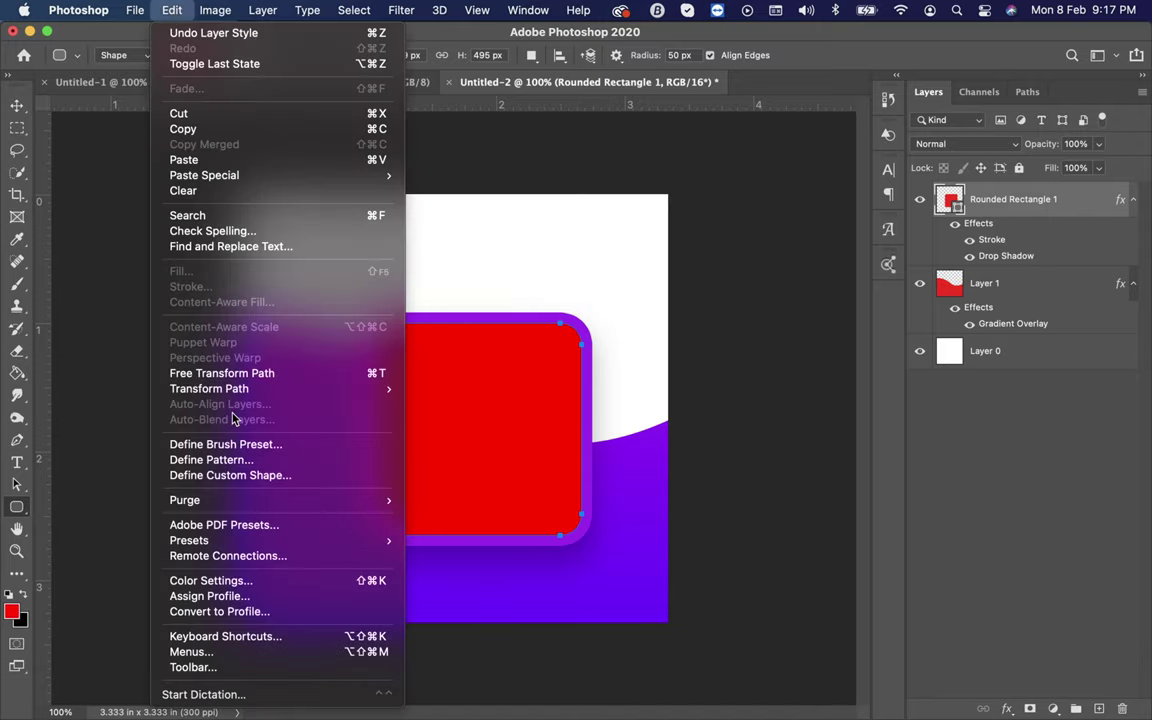
pyautogui.click(292, 378)
pyautogui.moveTo(560, 268)
pyautogui.mouseDown()
pyautogui.moveTo(583, 272)
pyautogui.moveTo(543, 257)
pyautogui.moveTo(364, 258)
pyautogui.moveTo(443, 252)
pyautogui.mouseUp()
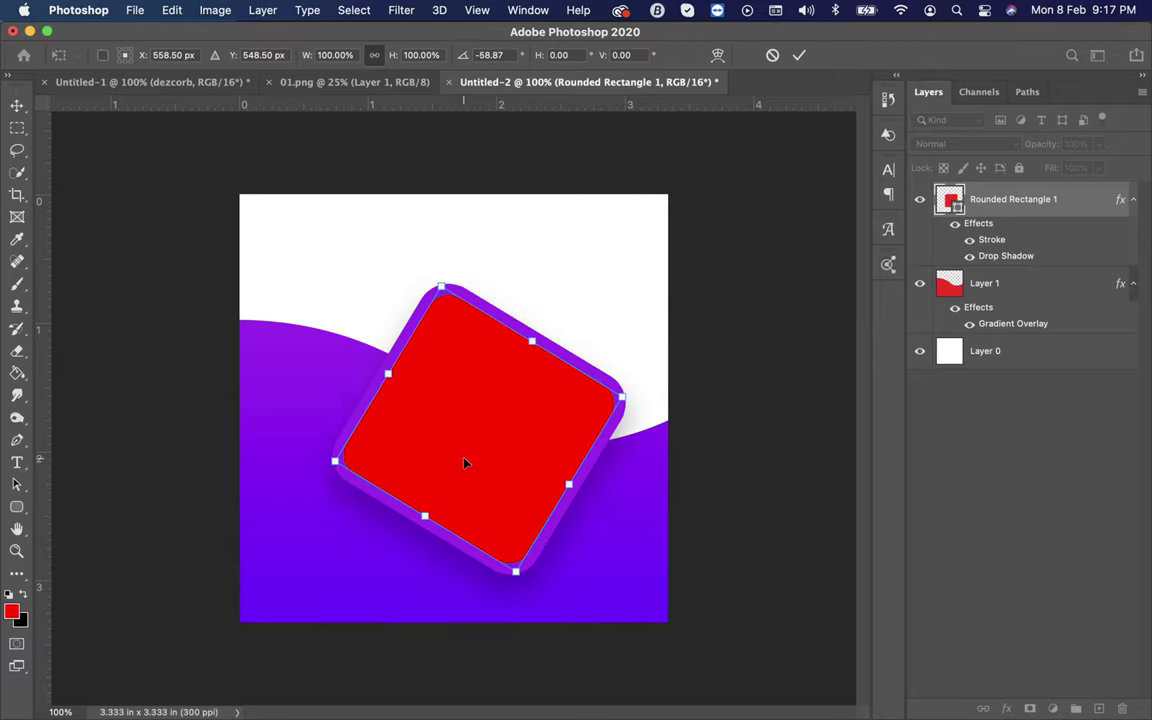
pyautogui.moveTo(465, 462); pyautogui.dragTo(440, 437)
pyautogui.moveTo(628, 356); pyautogui.dragTo(632, 386)
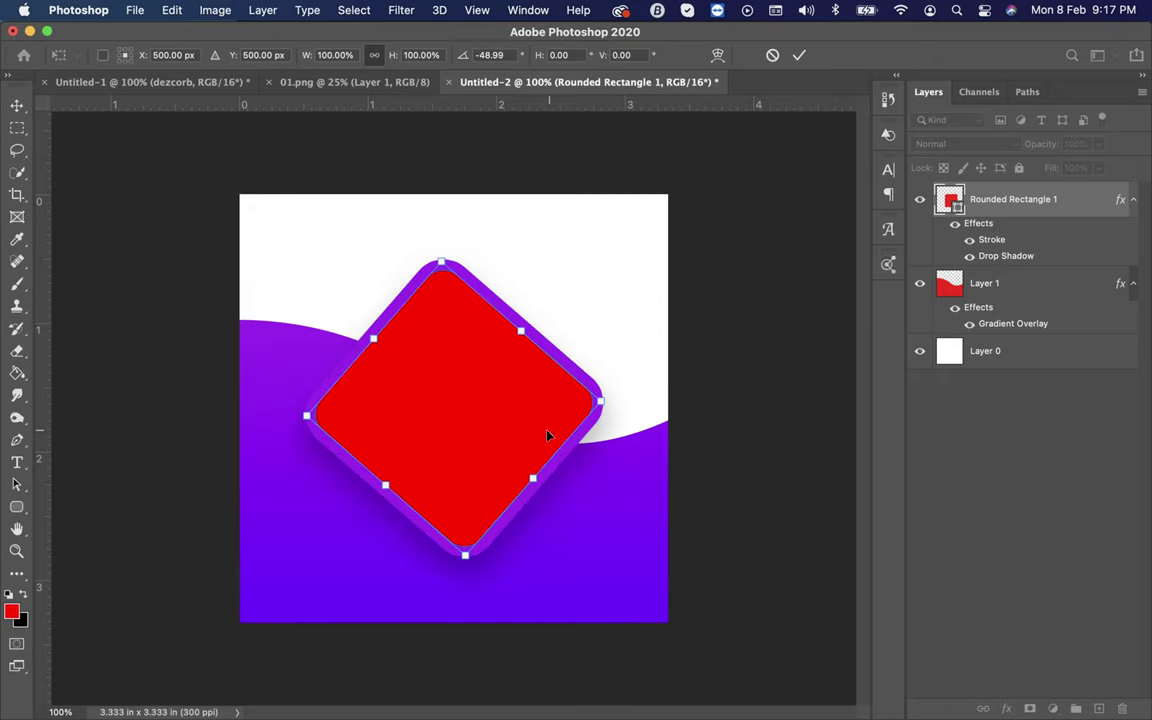
pyautogui.moveTo(652, 331); pyautogui.dragTo(607, 327)
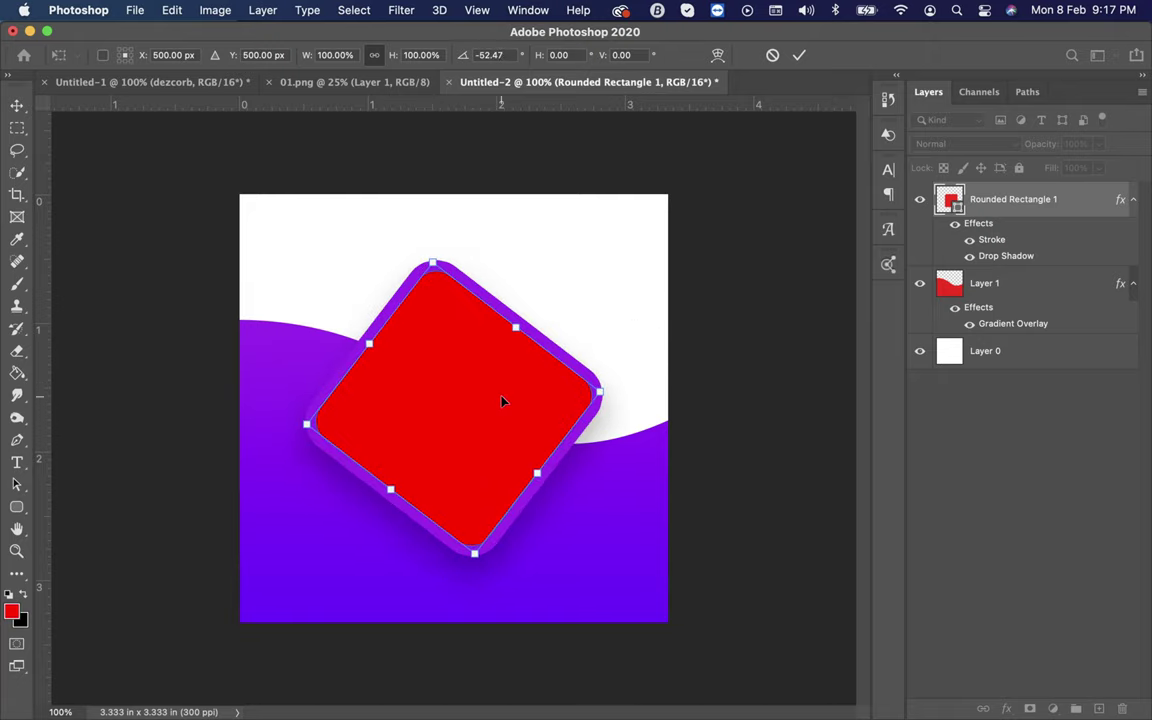
pyautogui.moveTo(504, 401); pyautogui.dragTo(513, 398)
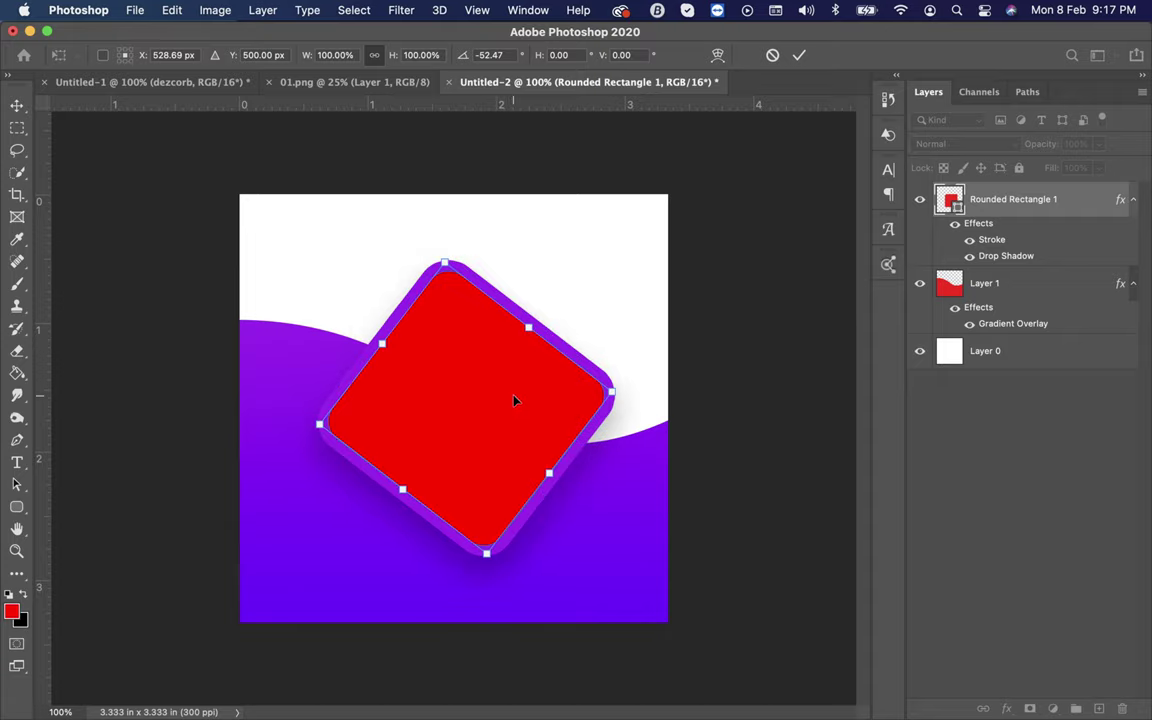
pyautogui.click(799, 55)
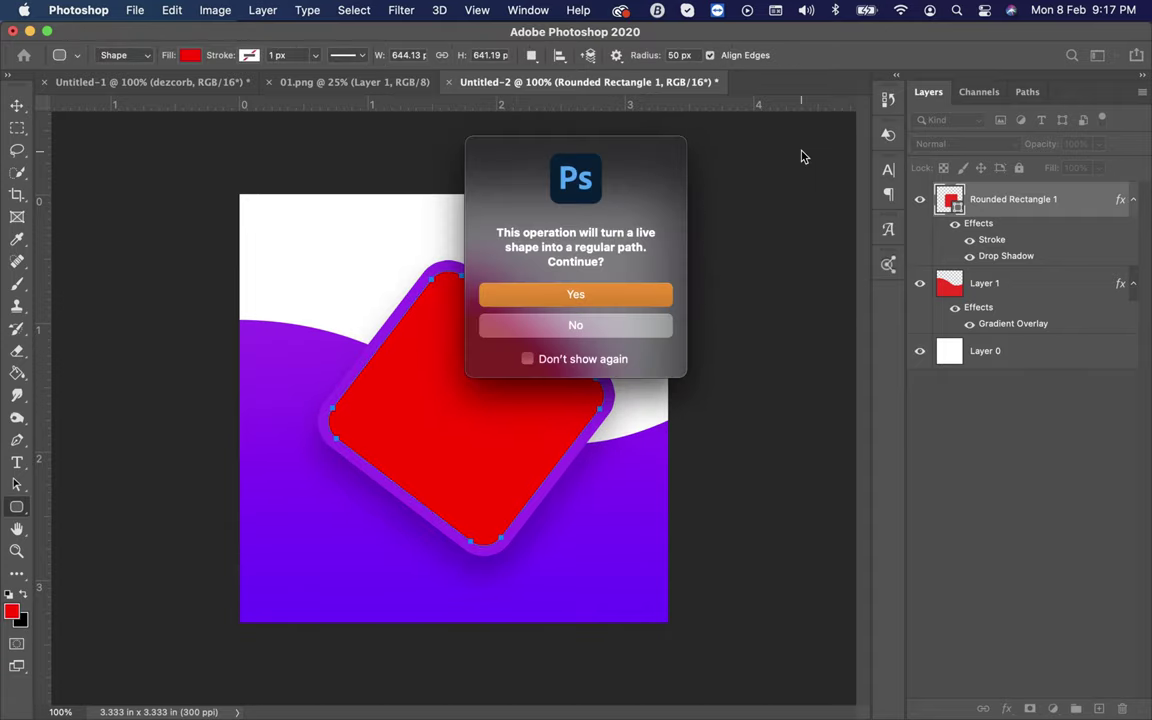
pyautogui.click(592, 302)
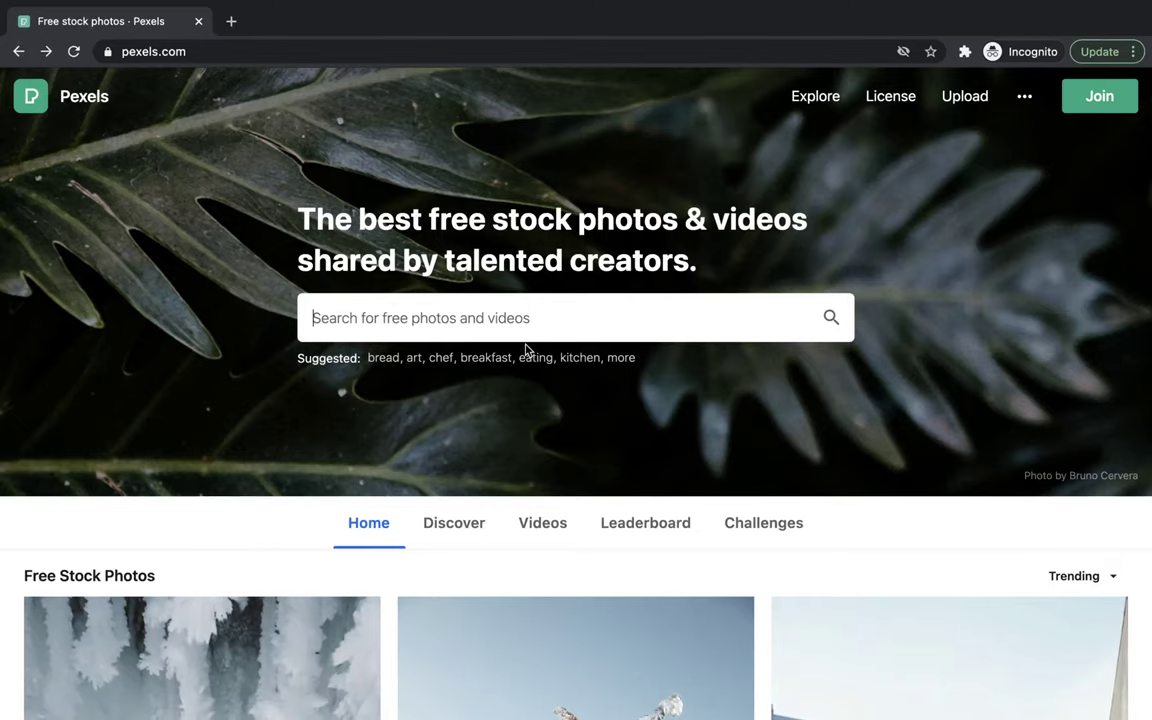
# Step: Search Pexels for 'food' and download the Salad On A Plate photo
pyautogui.write('food')
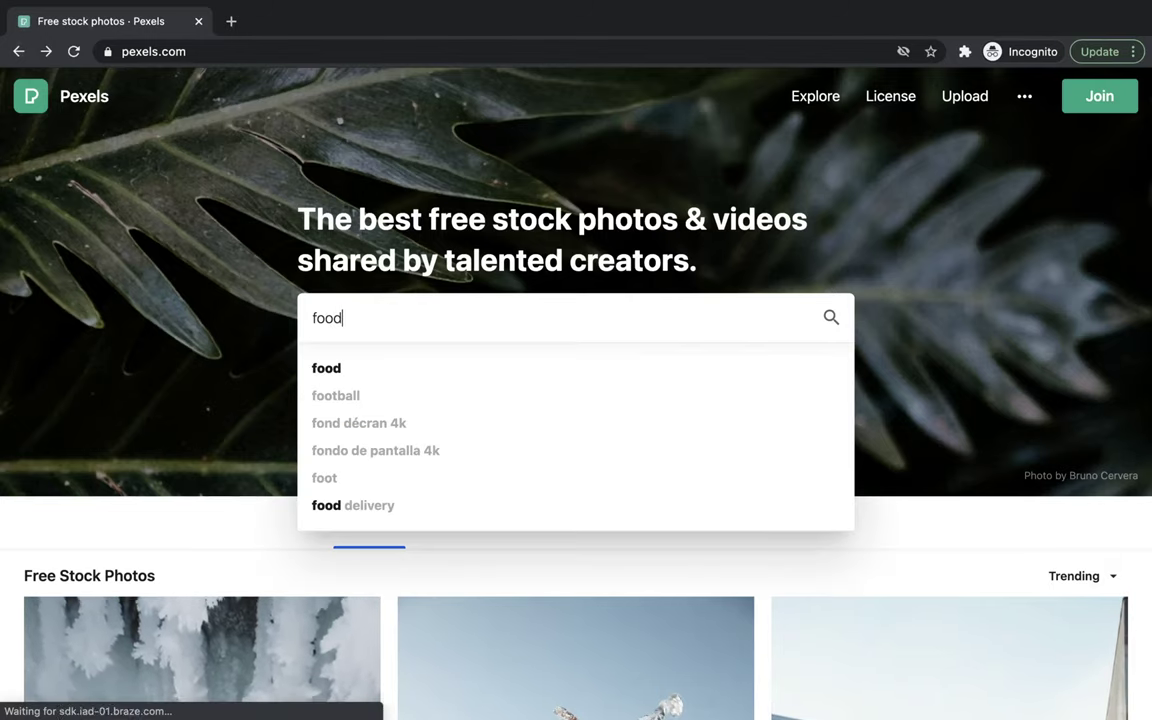
pyautogui.press('Return')
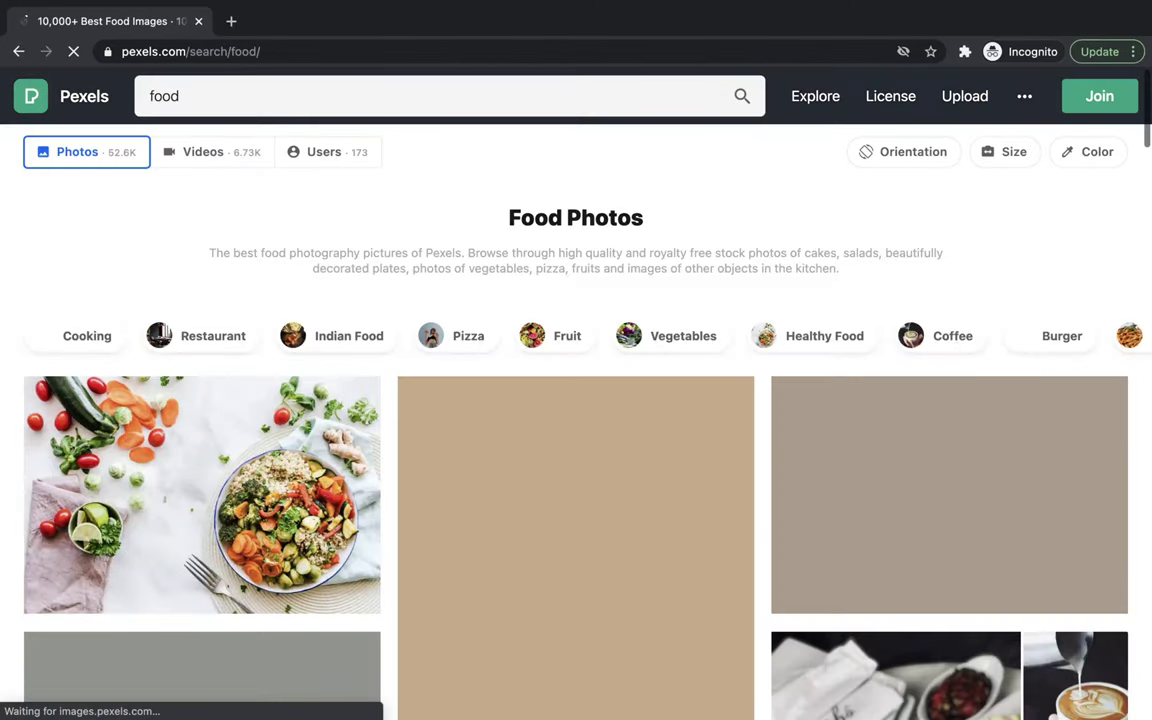
pyautogui.scroll(-5, 651, 504)
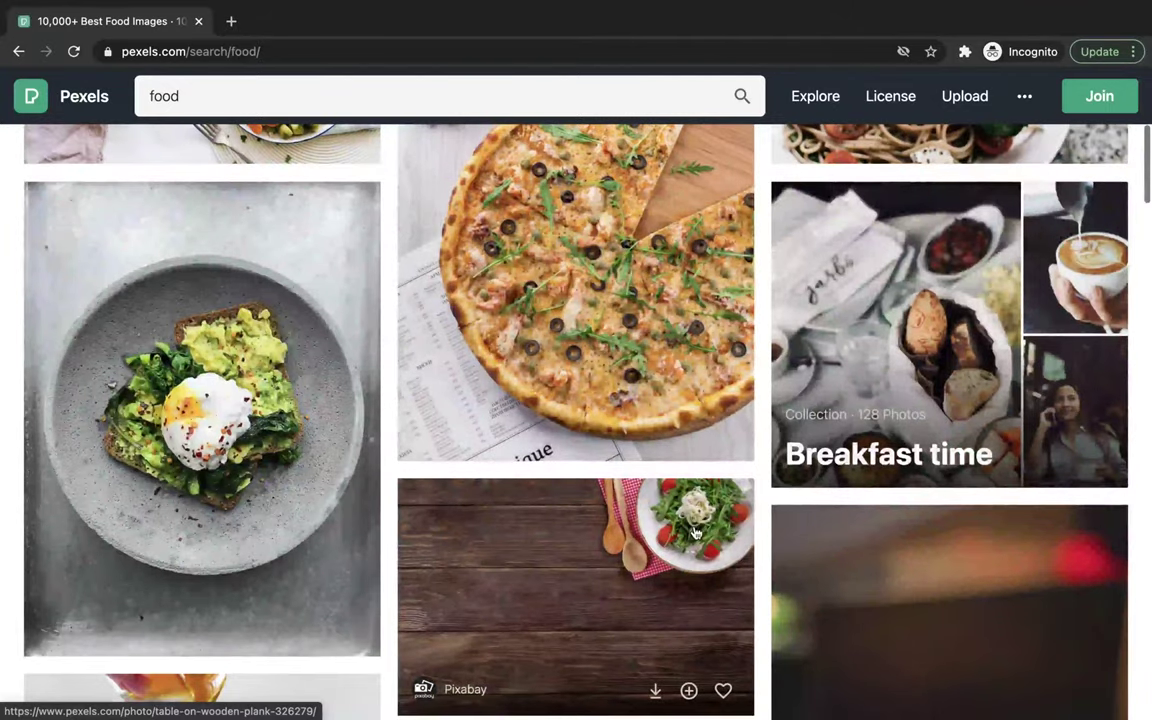
pyautogui.scroll(-15, 695, 533)
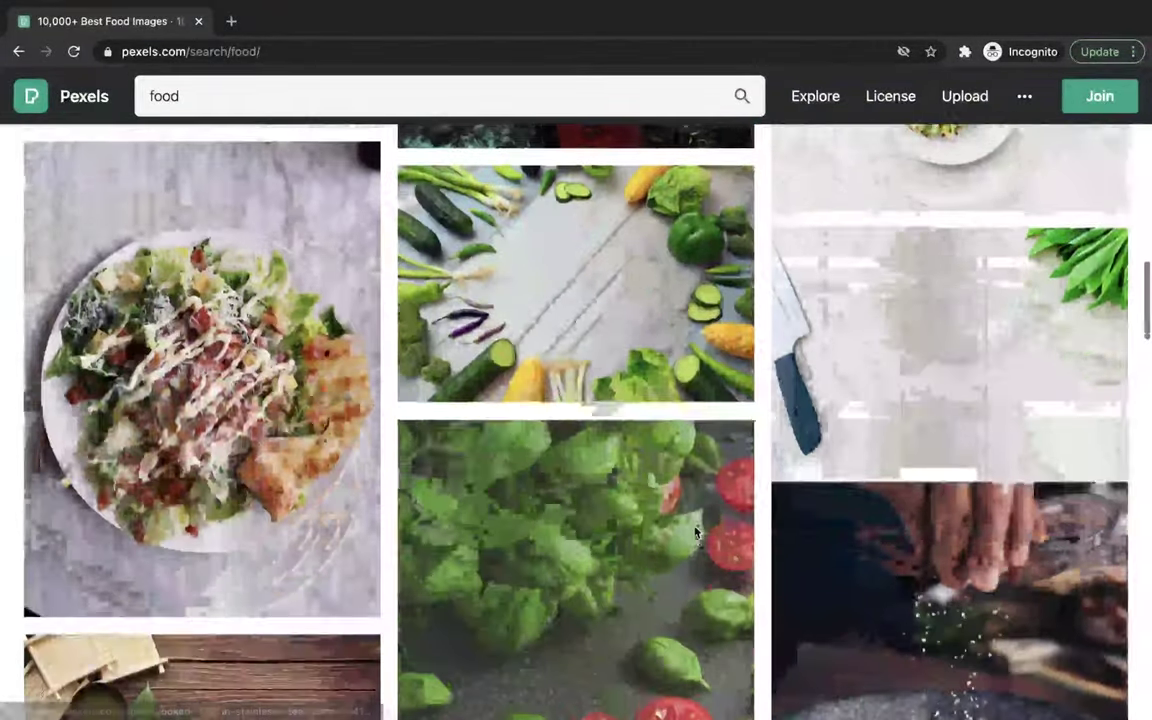
pyautogui.scroll(-3, 695, 533)
pyautogui.scroll(3, 695, 533)
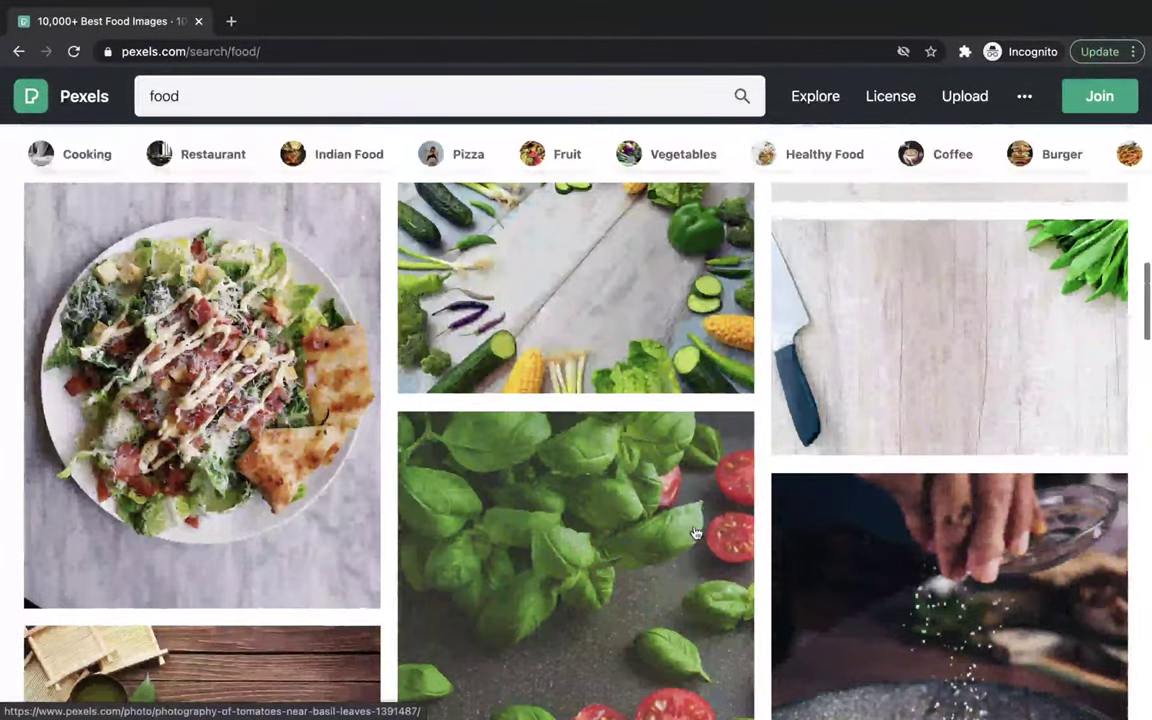
pyautogui.click(108, 388)
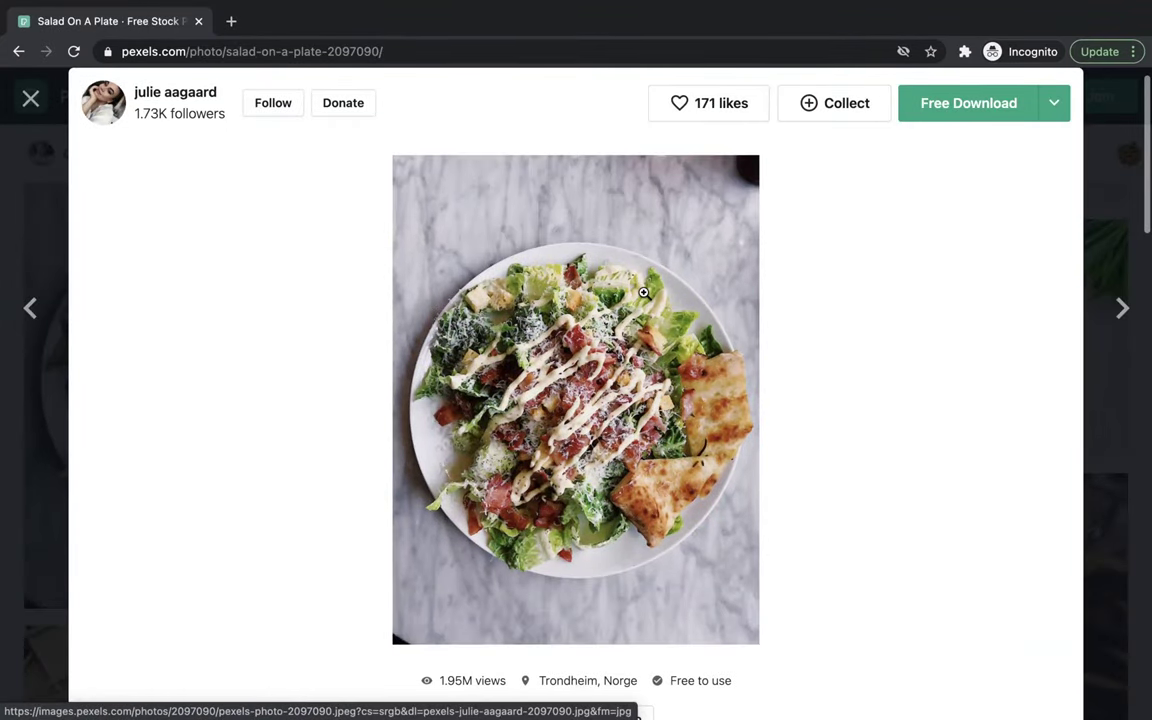
pyautogui.click(940, 112)
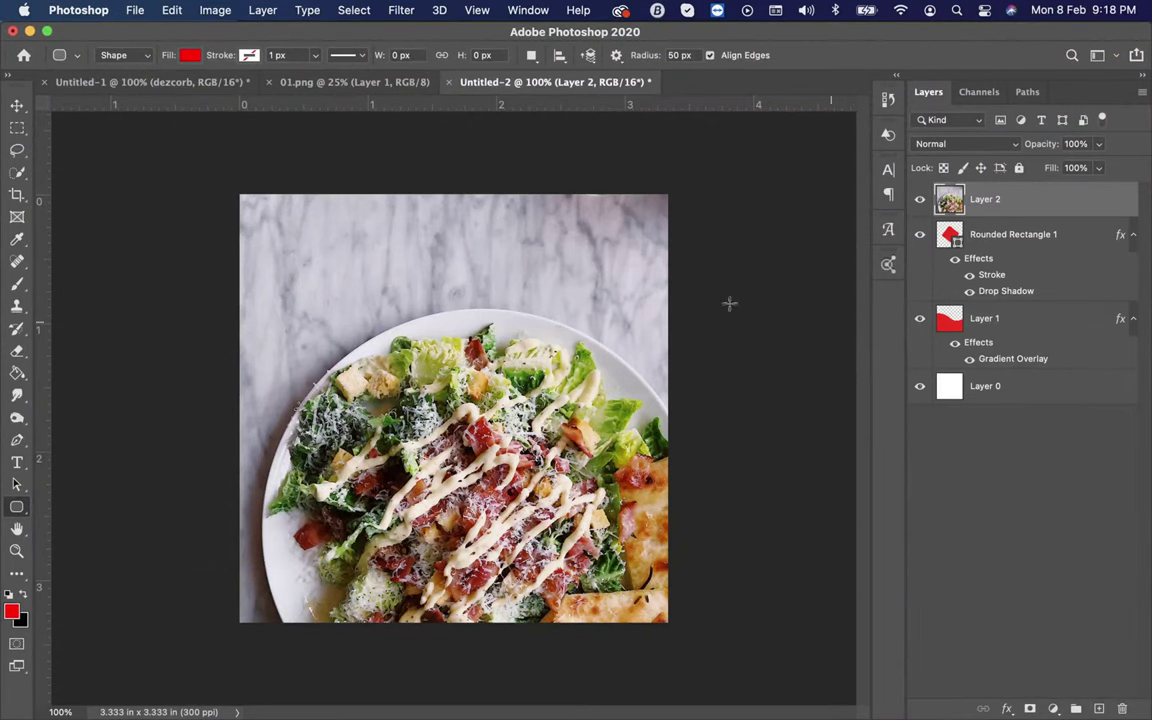
# Step: Scale the pasted salad photo to about 65% and move it up over the frame
pyautogui.click(171, 11)
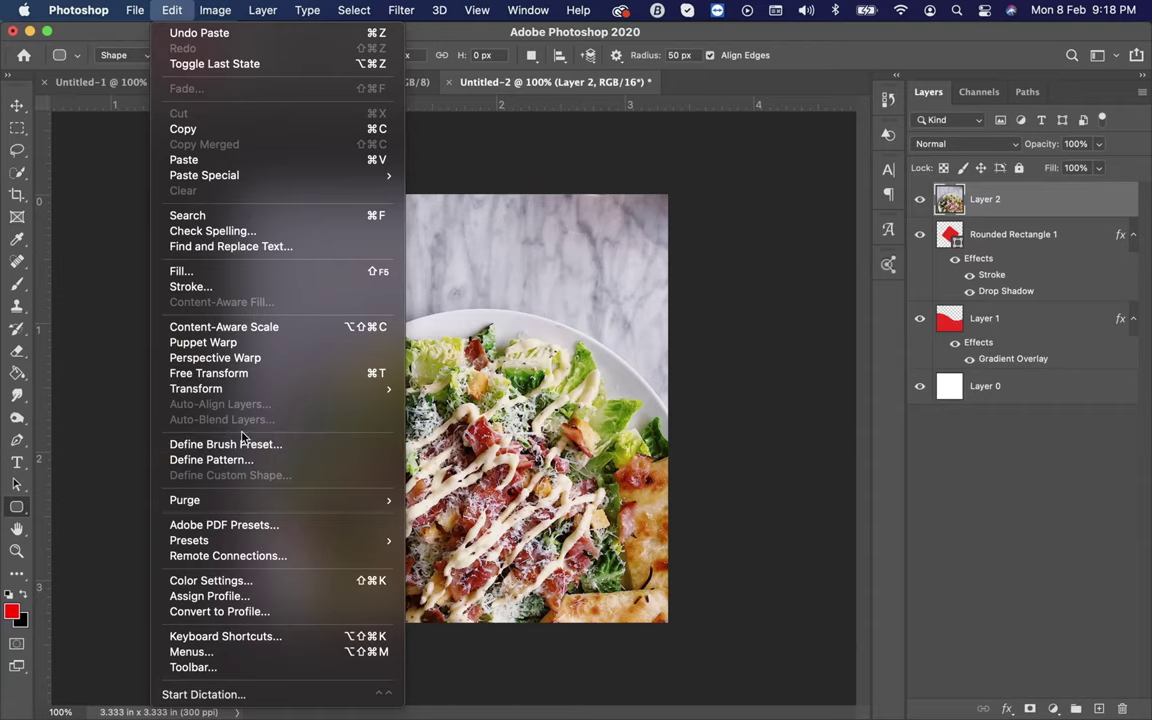
pyautogui.click(257, 374)
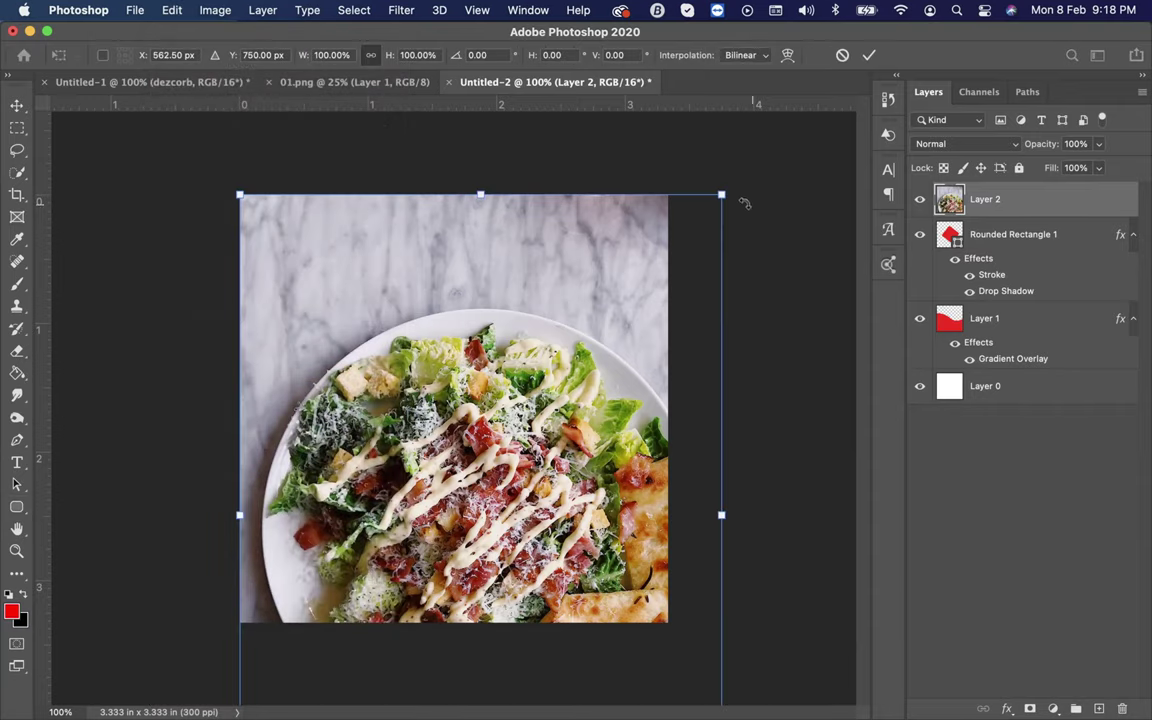
pyautogui.moveTo(721, 196); pyautogui.dragTo(637, 307)
pyautogui.moveTo(541, 372); pyautogui.dragTo(531, 289)
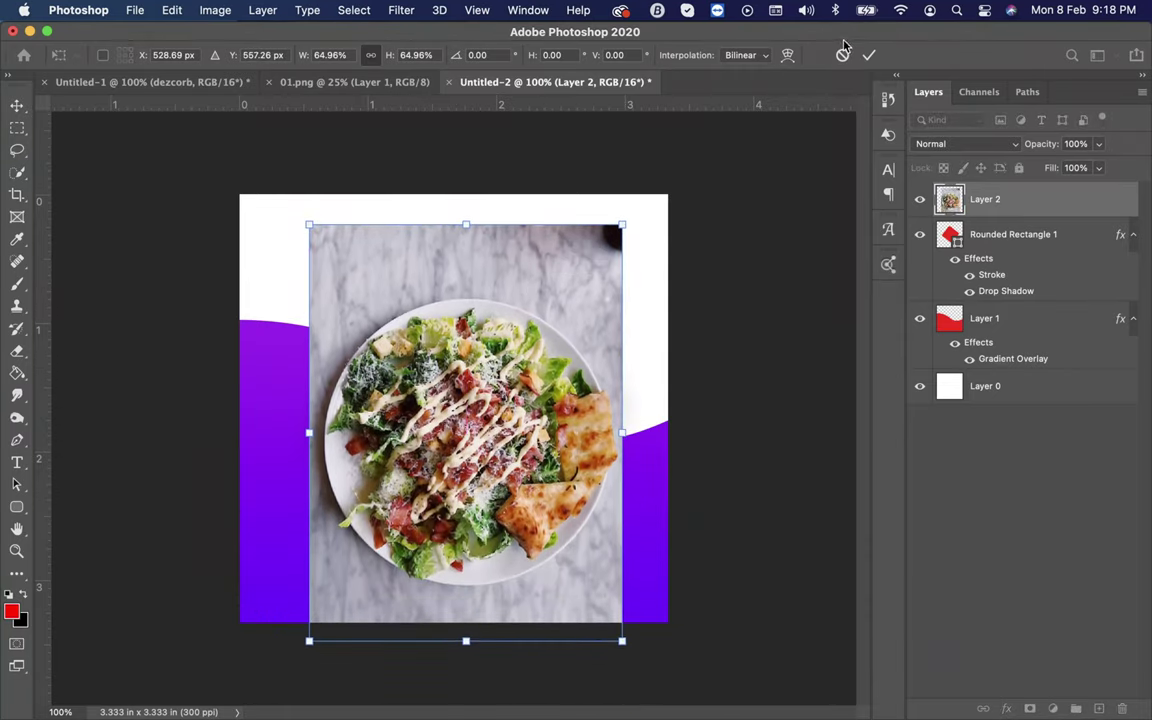
pyautogui.press('Return')
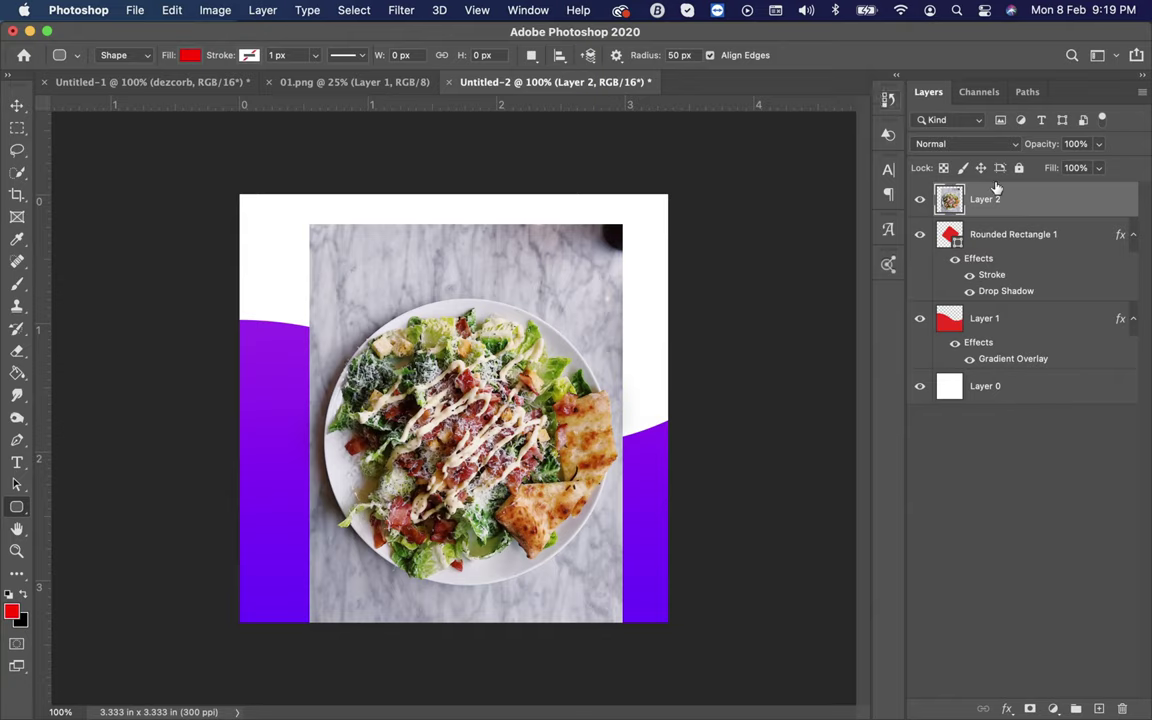
# Step: Clip the salad photo to the diamond, then rotate it about -54° and scale to roughly 72%
pyautogui.rightClick(1067, 205)
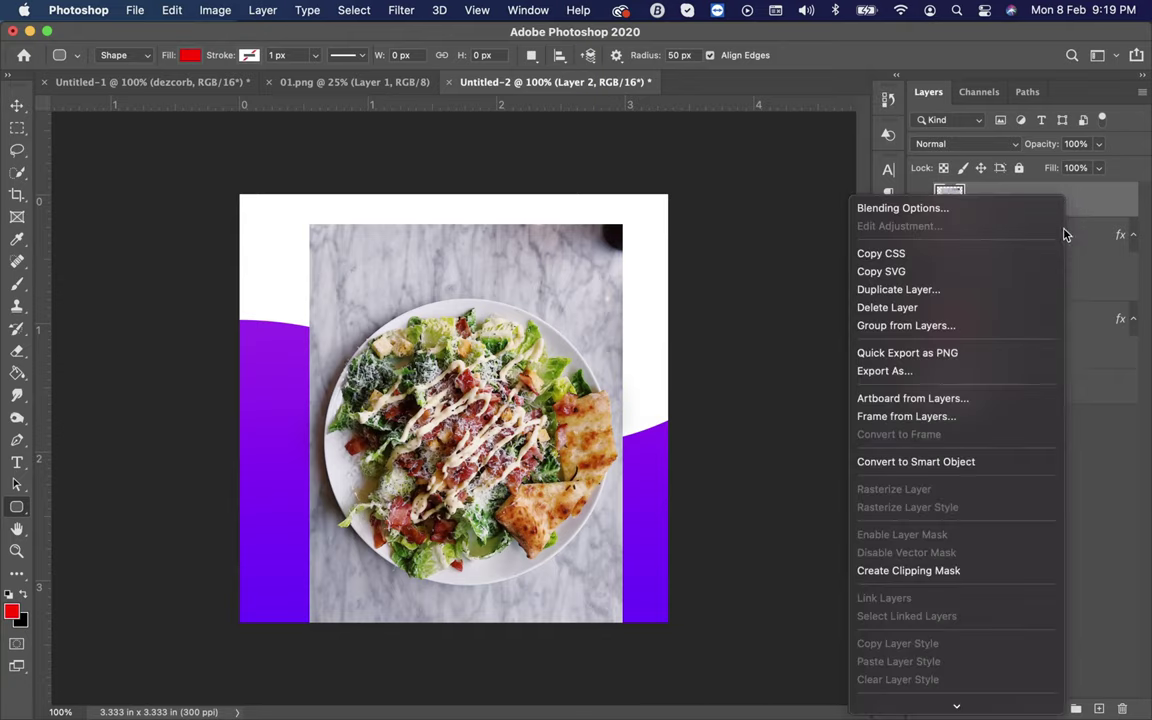
pyautogui.click(1022, 574)
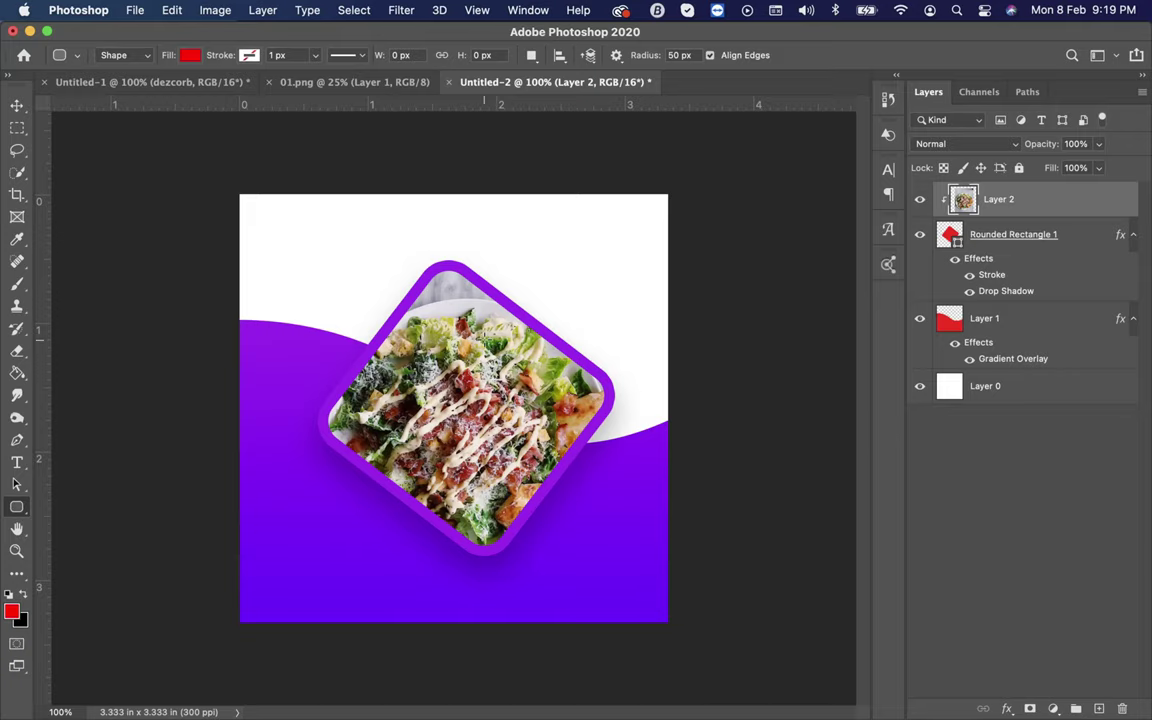
pyautogui.click(166, 12)
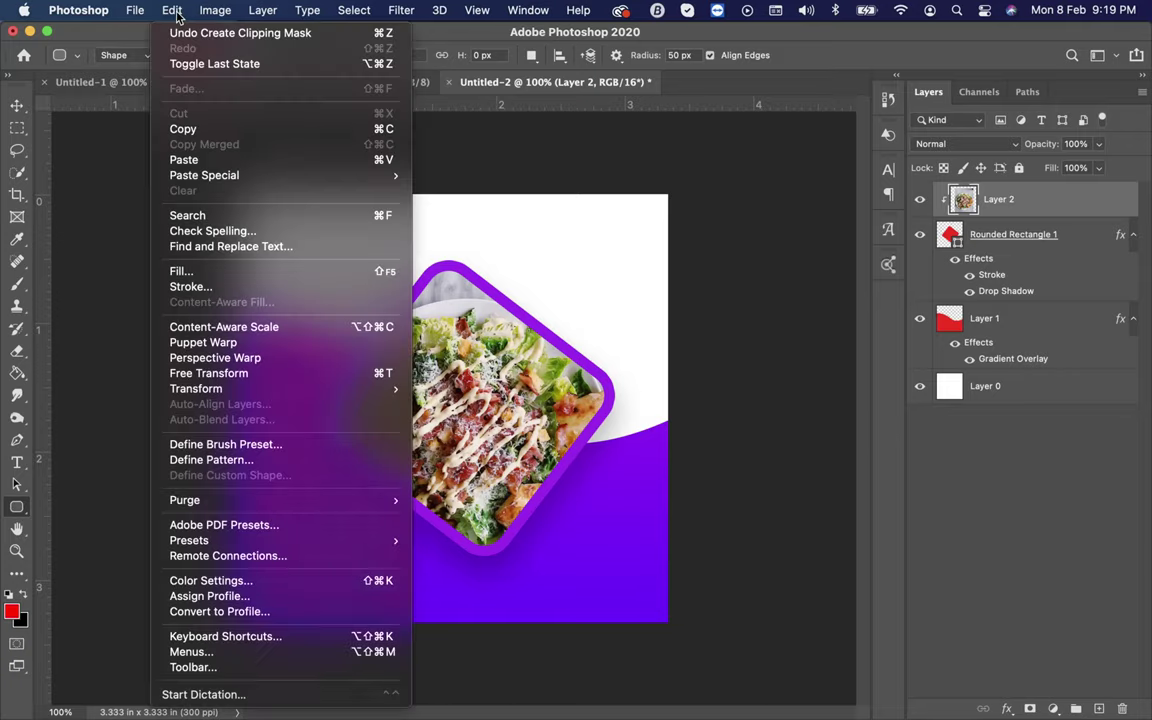
pyautogui.click(252, 373)
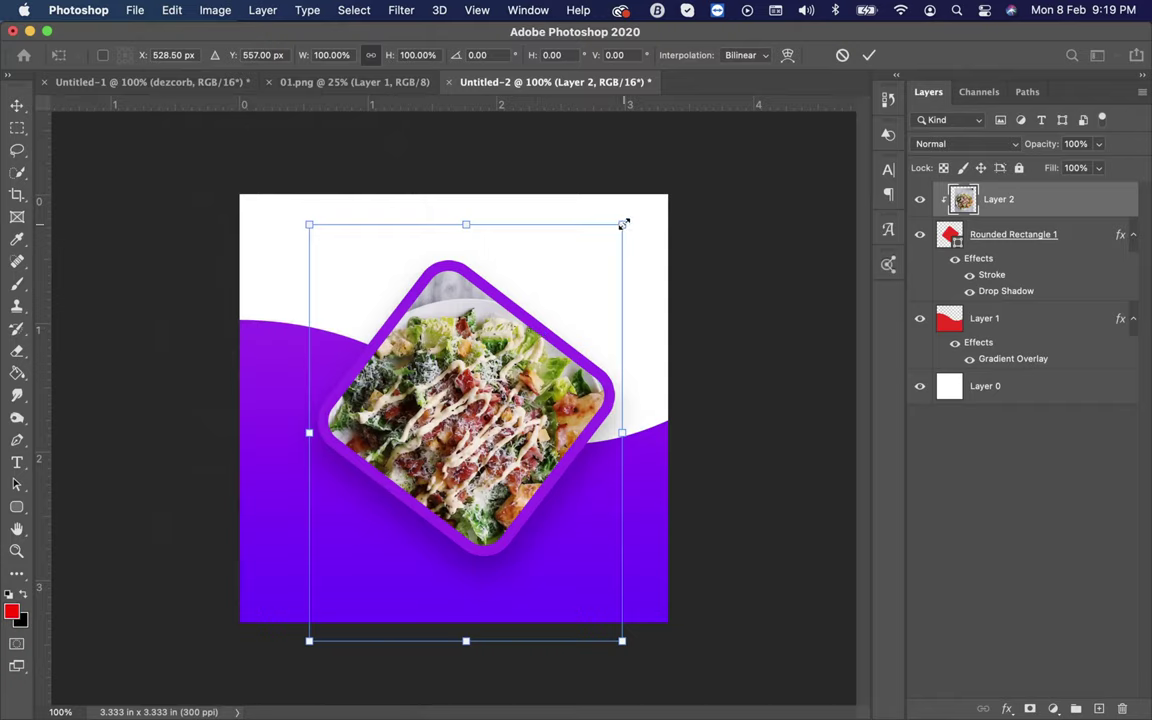
pyautogui.moveTo(623, 224); pyautogui.dragTo(442, 216)
pyautogui.moveTo(700, 432); pyautogui.dragTo(600, 436)
pyautogui.moveTo(294, 411); pyautogui.dragTo(278, 404)
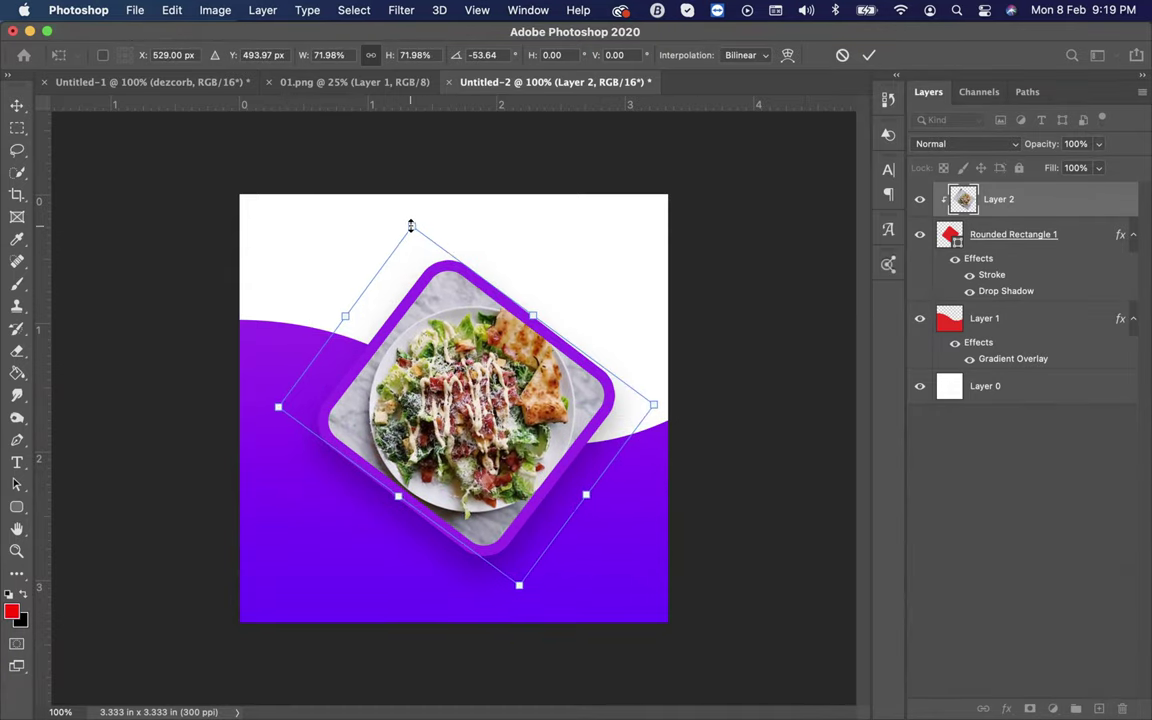
pyautogui.click(17, 462)
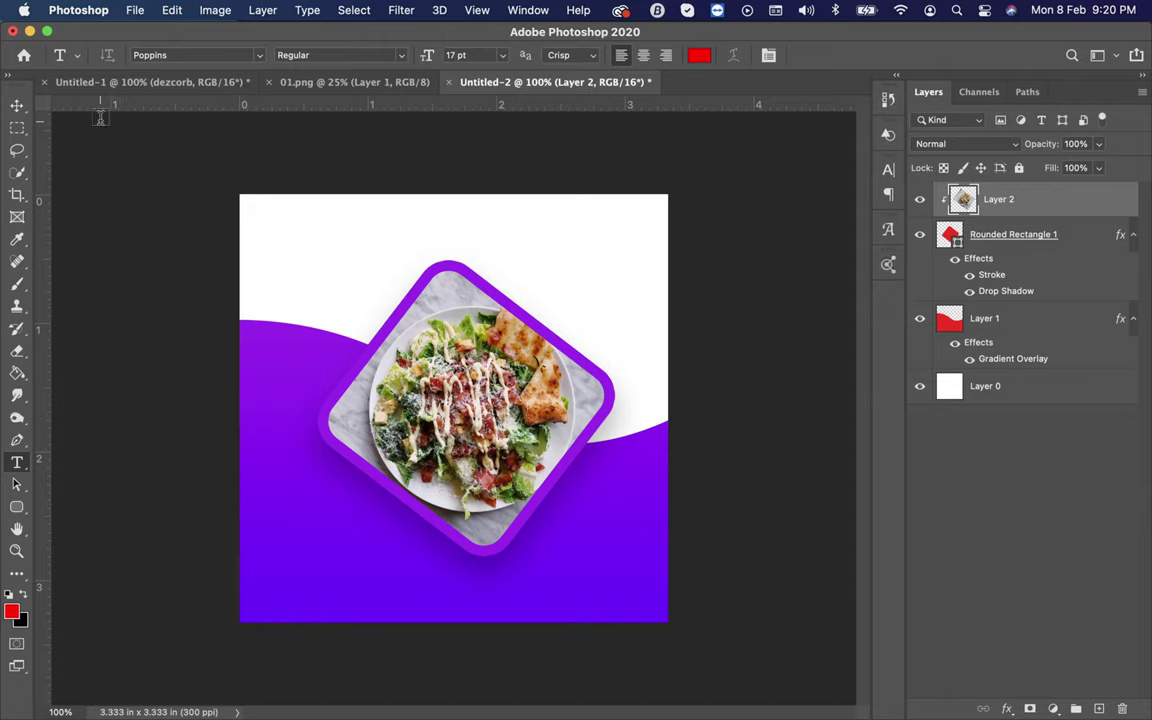
# Step: Type 'PLACE TITLE' in Poppins Regular above the frame
pyautogui.click(165, 55)
pyautogui.click(333, 55)
pyautogui.click(530, 246)
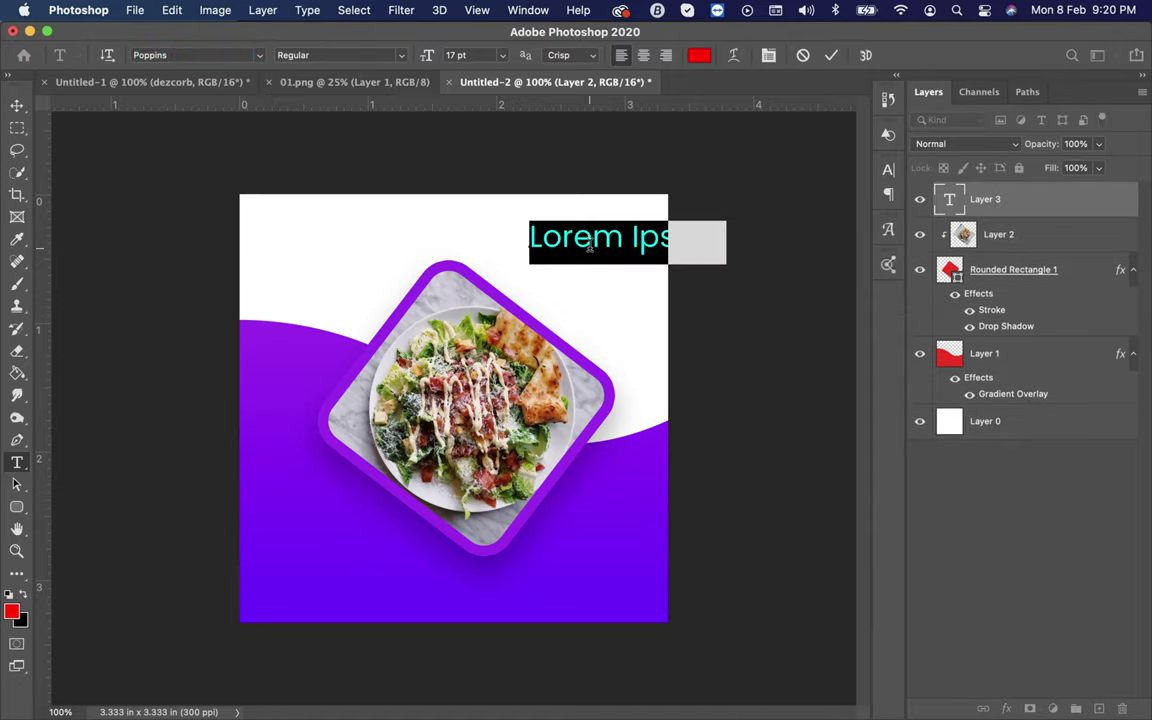
pyautogui.write('PLACE ')
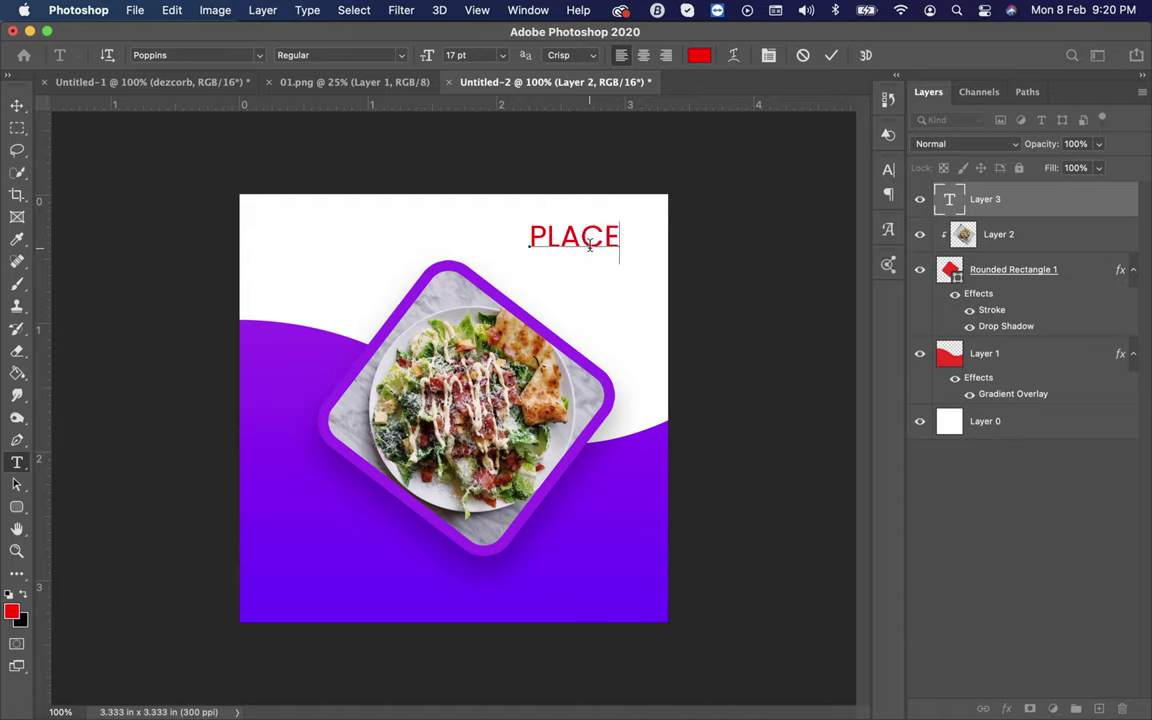
pyautogui.write('TITLE')
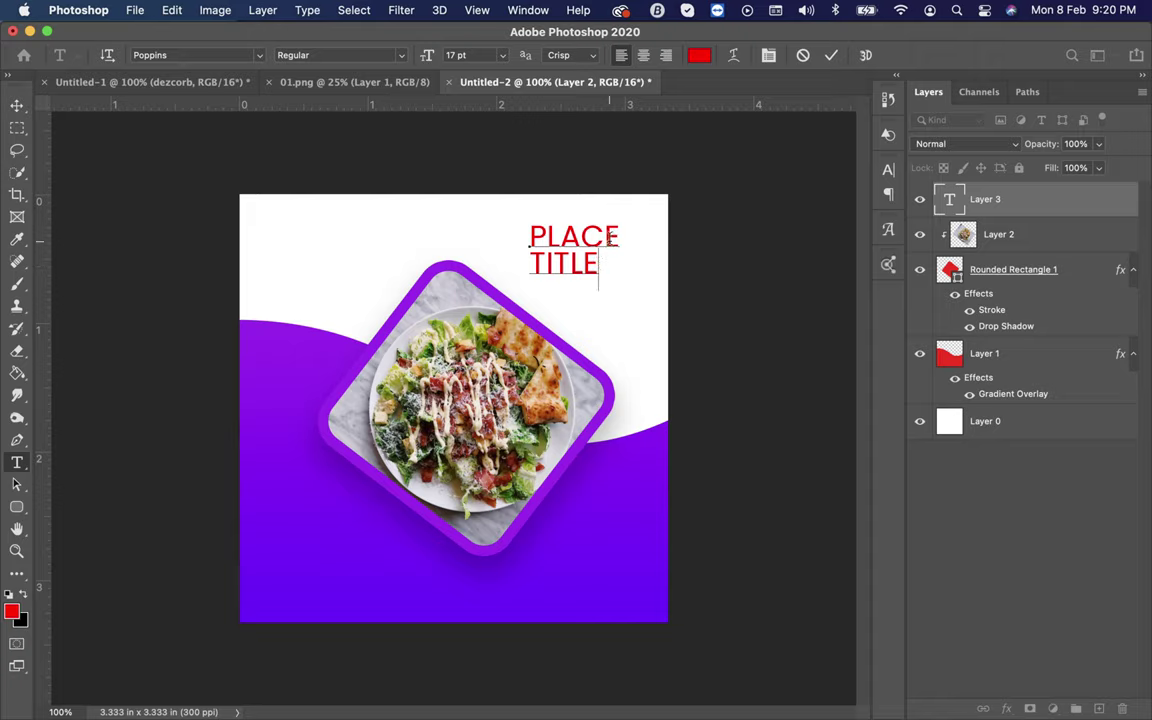
# Step: Set PLACE to Bold and TITLE to Light weight, then select both words
pyautogui.moveTo(619, 241); pyautogui.dragTo(531, 236)
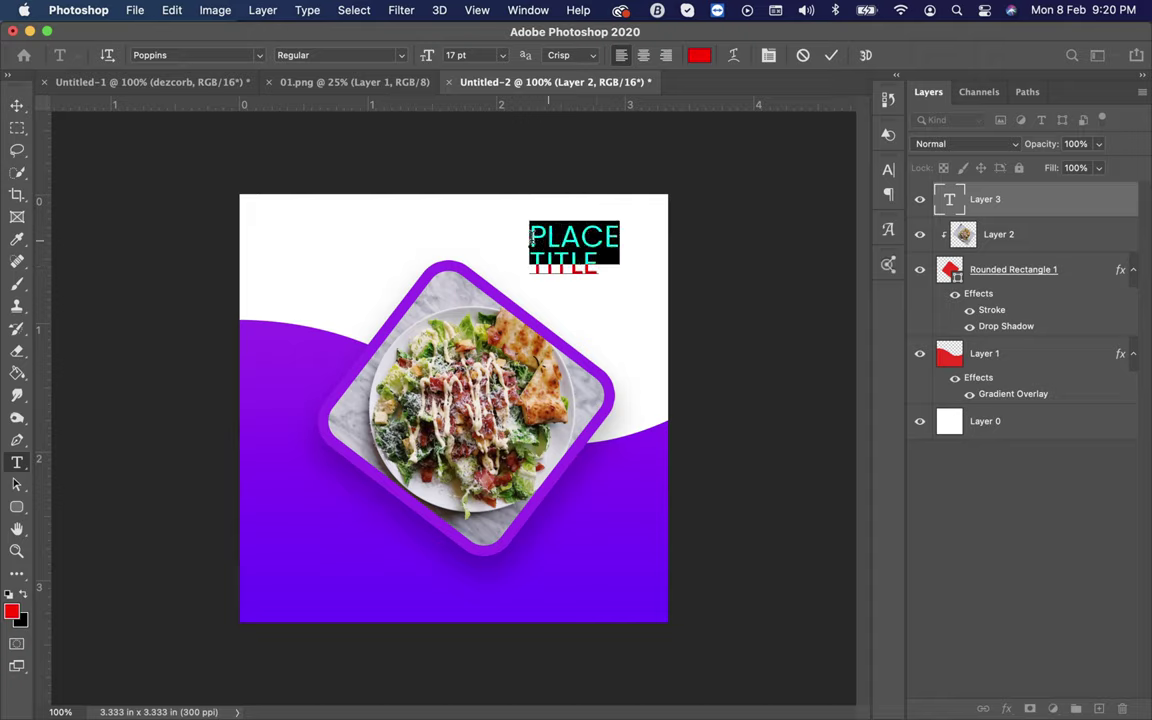
pyautogui.click(405, 57)
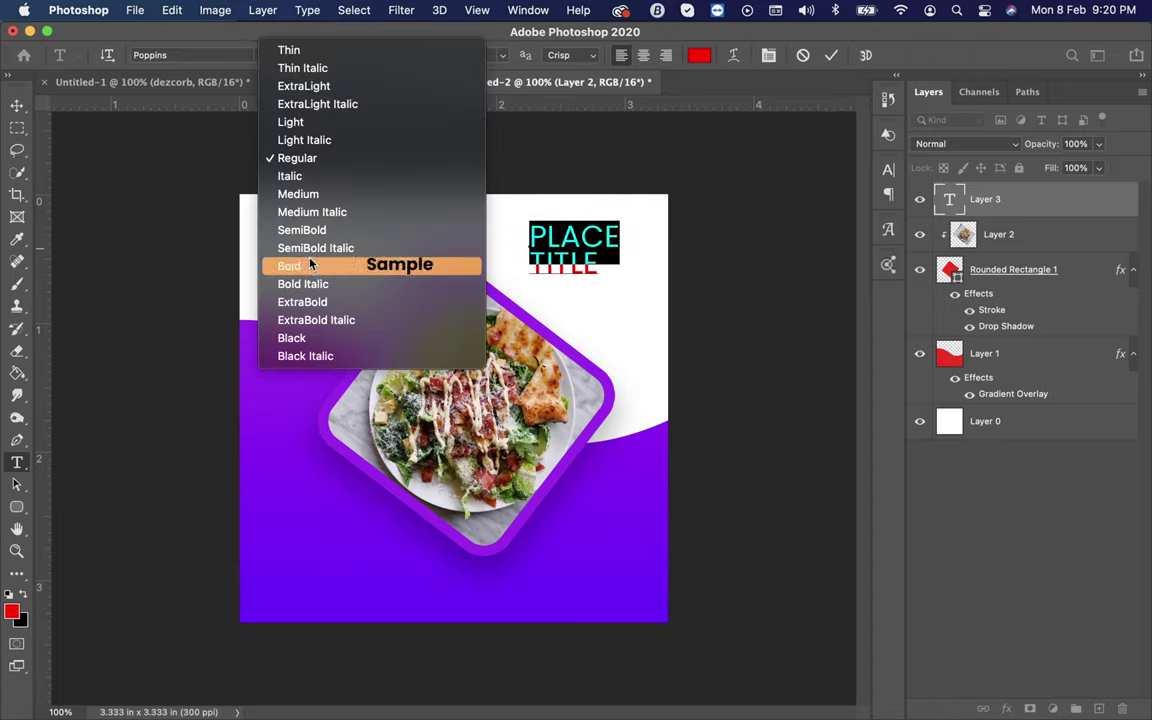
pyautogui.click(280, 238)
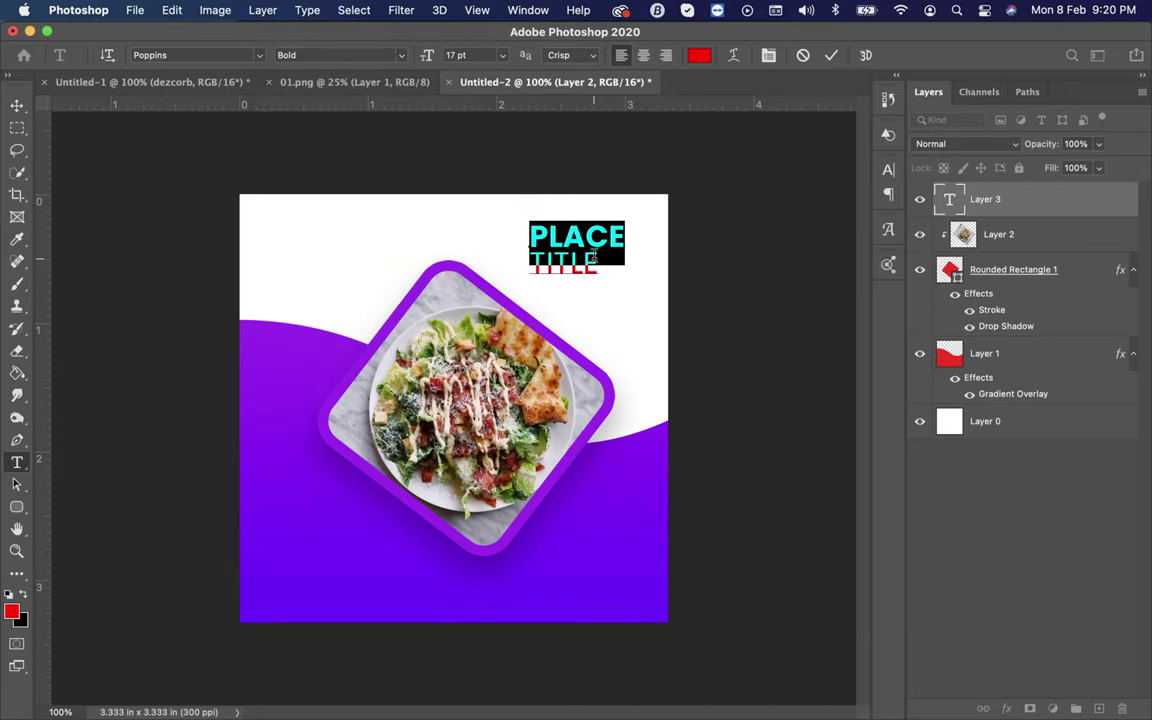
pyautogui.moveTo(598, 264); pyautogui.dragTo(531, 263)
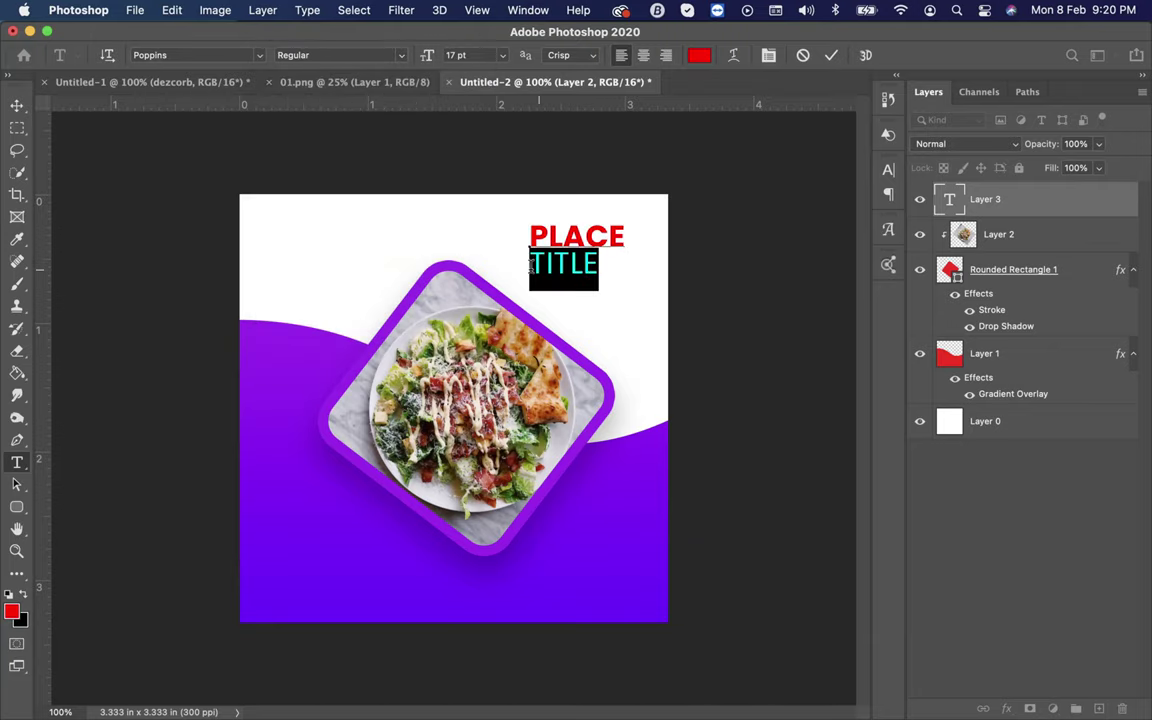
pyautogui.click(398, 55)
pyautogui.click(386, 121)
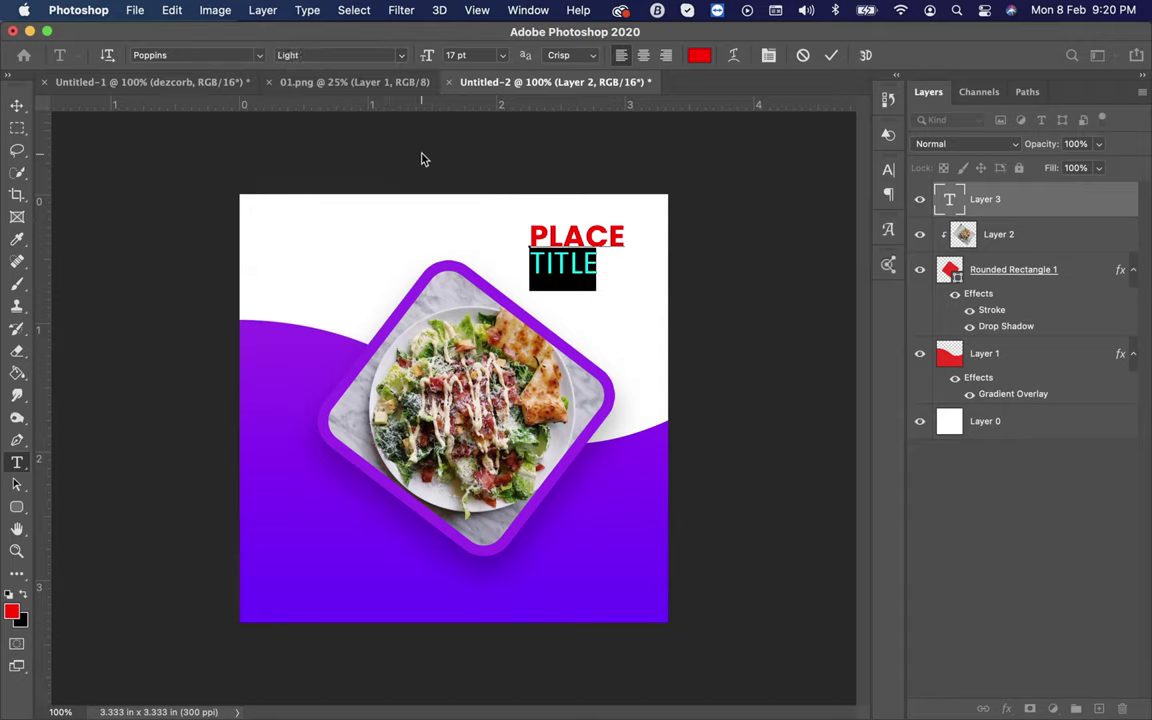
pyautogui.click(600, 268)
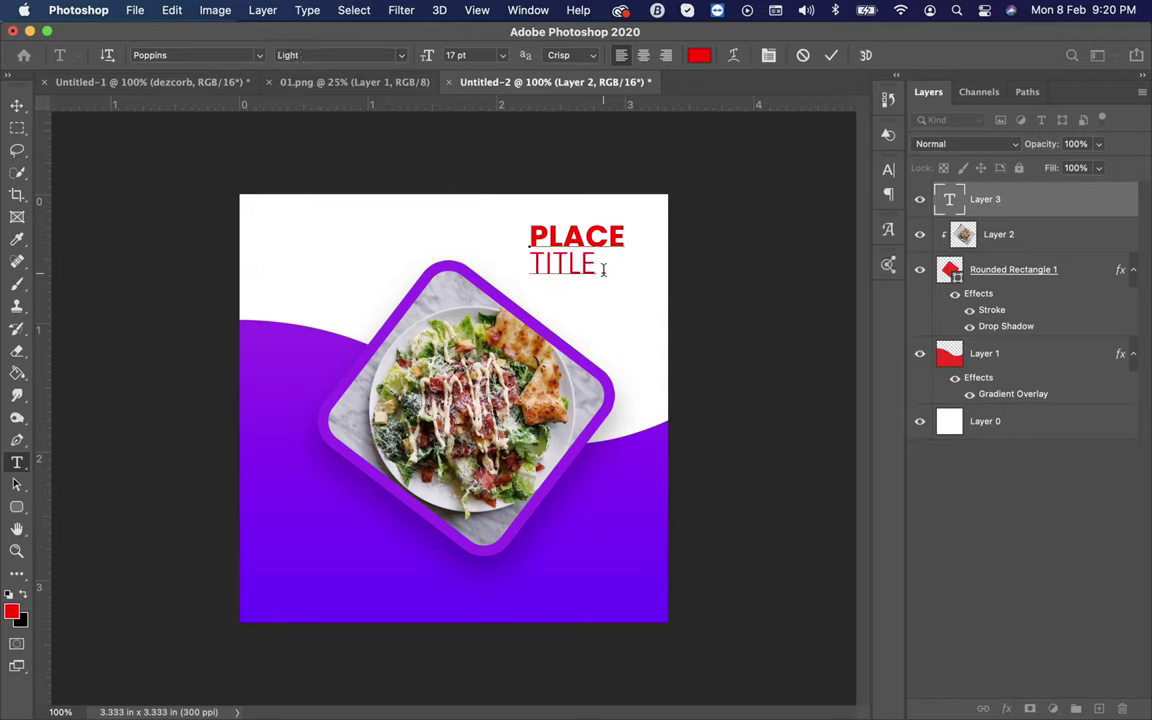
pyautogui.moveTo(603, 269); pyautogui.dragTo(518, 173)
# Step: Colour the PLACE TITLE text near-black #1c0100
pyautogui.click(698, 55)
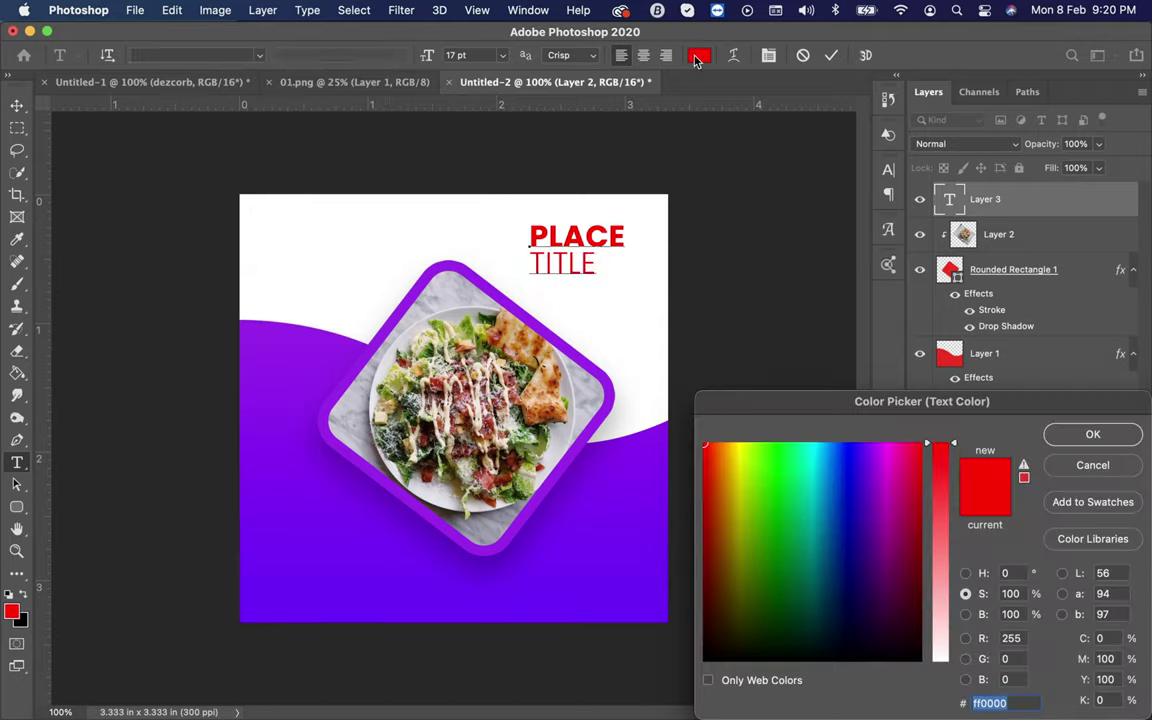
pyautogui.click(706, 636)
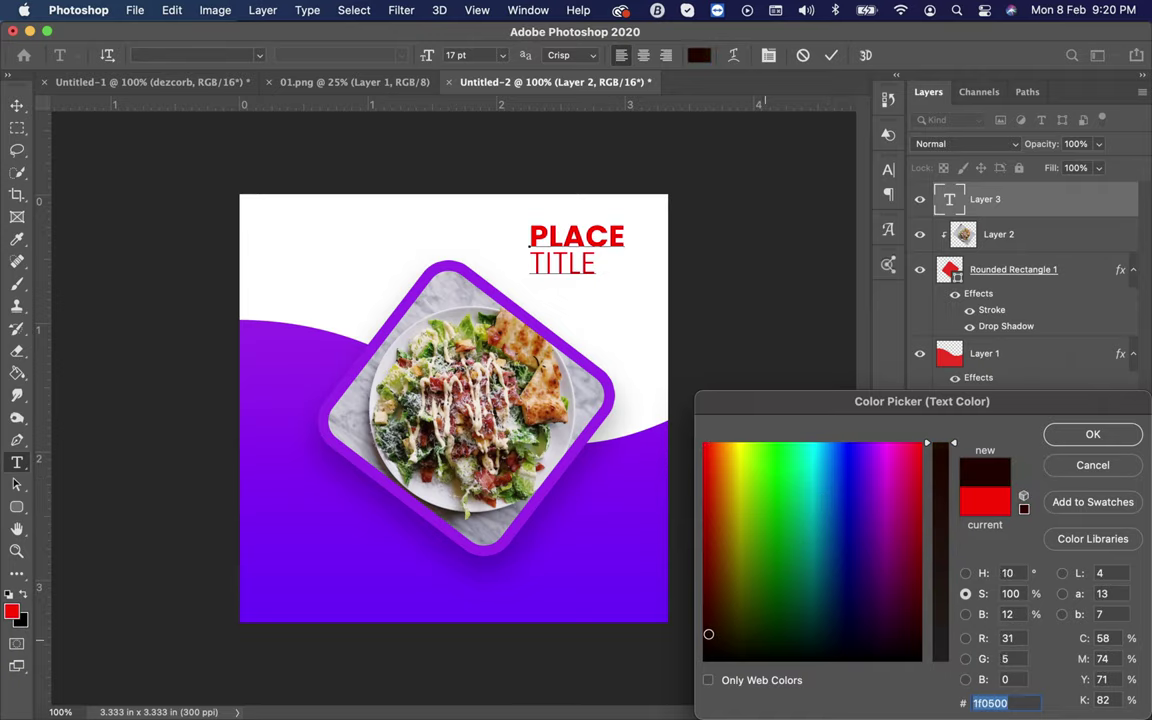
pyautogui.moveTo(706, 636); pyautogui.dragTo(704, 638)
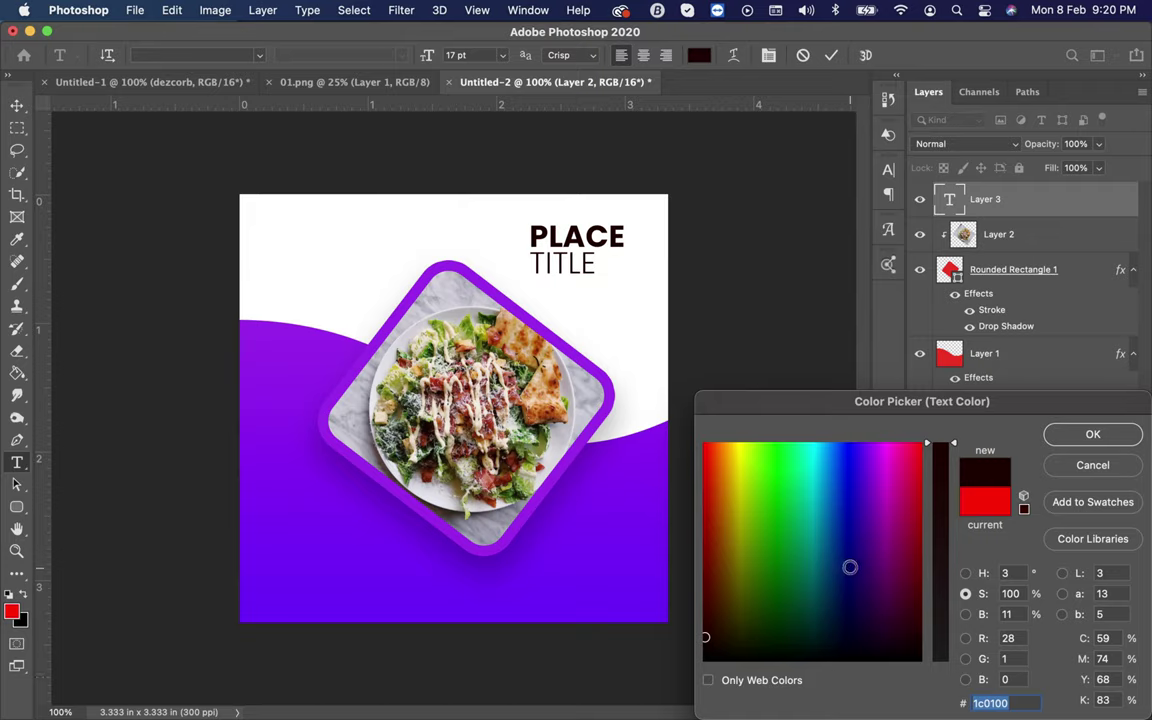
pyautogui.click(1073, 436)
# Step: Set the title font size to 19 pt and commit the text
pyautogui.click(462, 56)
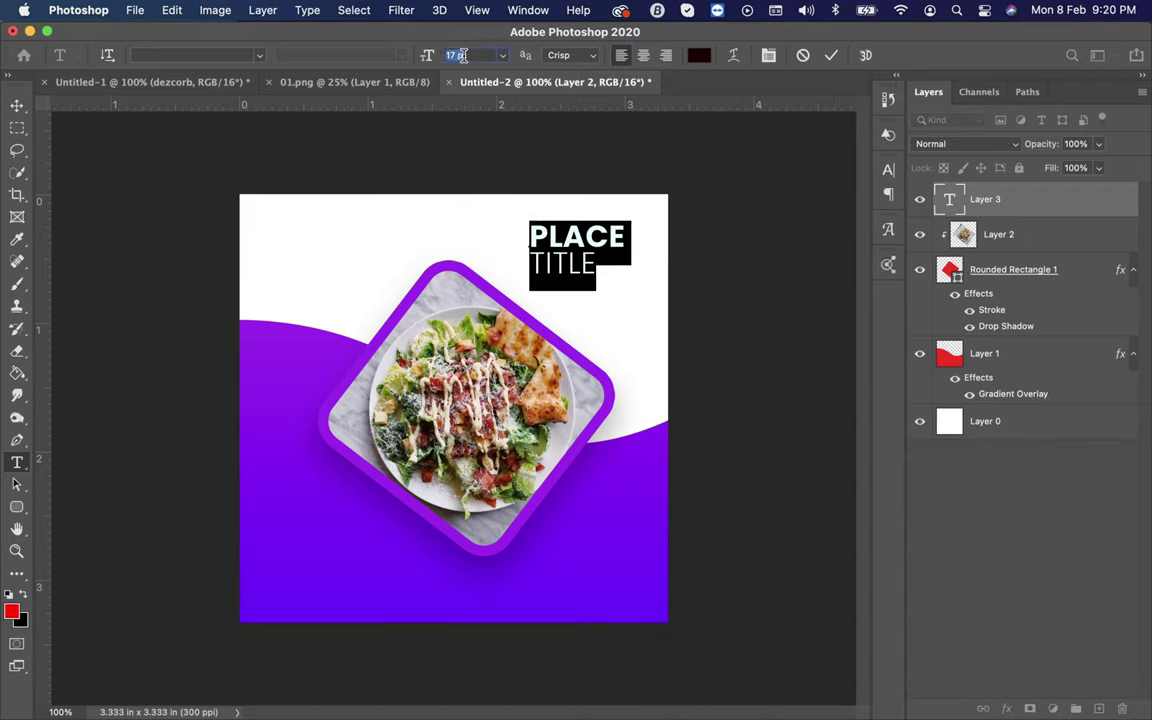
pyautogui.write('19')
pyautogui.press('Return')
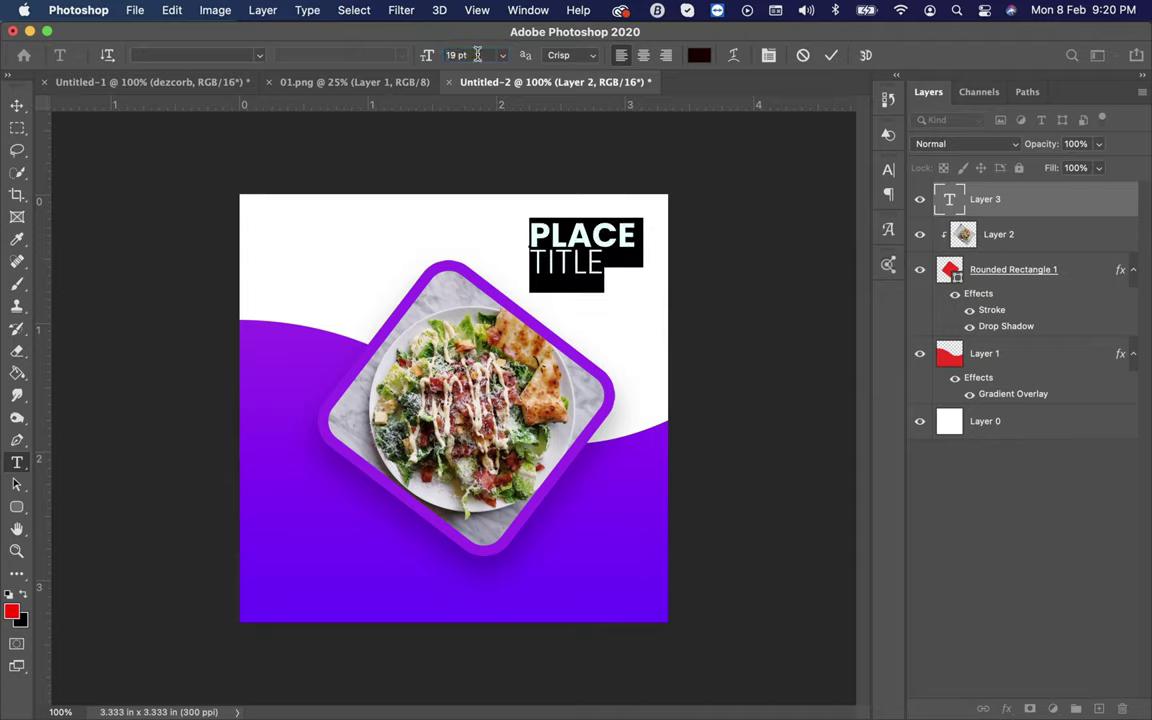
pyautogui.click(829, 56)
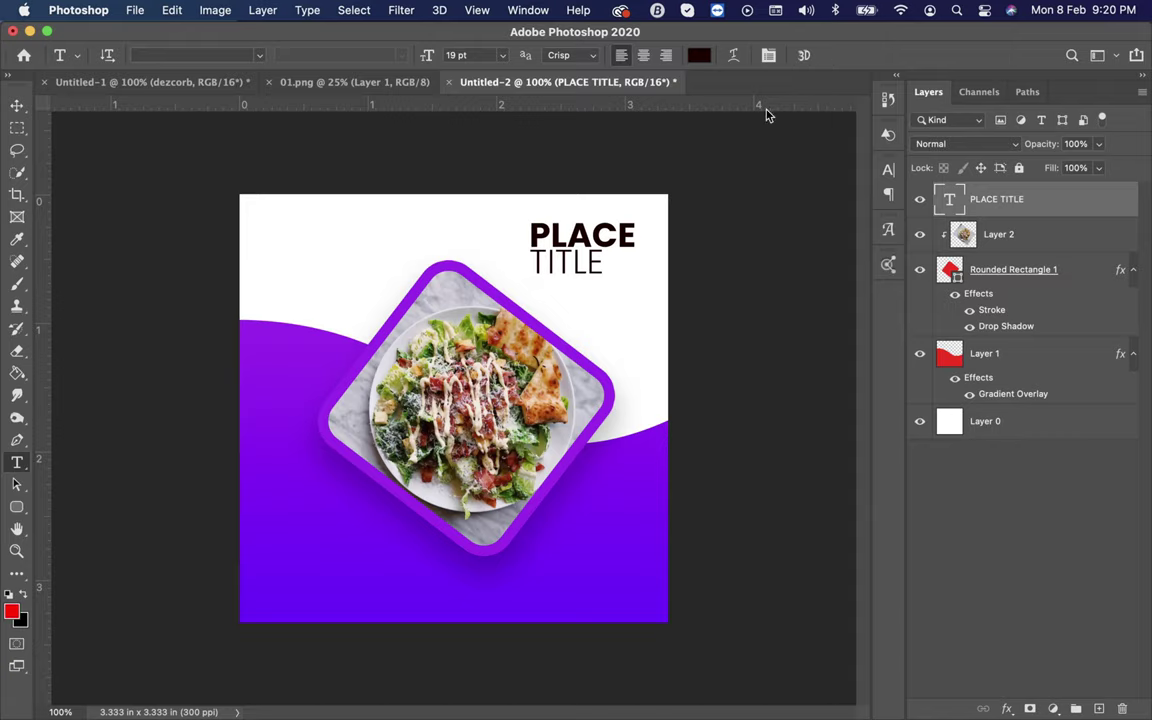
# Step: Nudge PLACE TITLE slightly down and drag the dezcorb logo into the ad document
pyautogui.click(17, 105)
pyautogui.moveTo(550, 208); pyautogui.dragTo(591, 222)
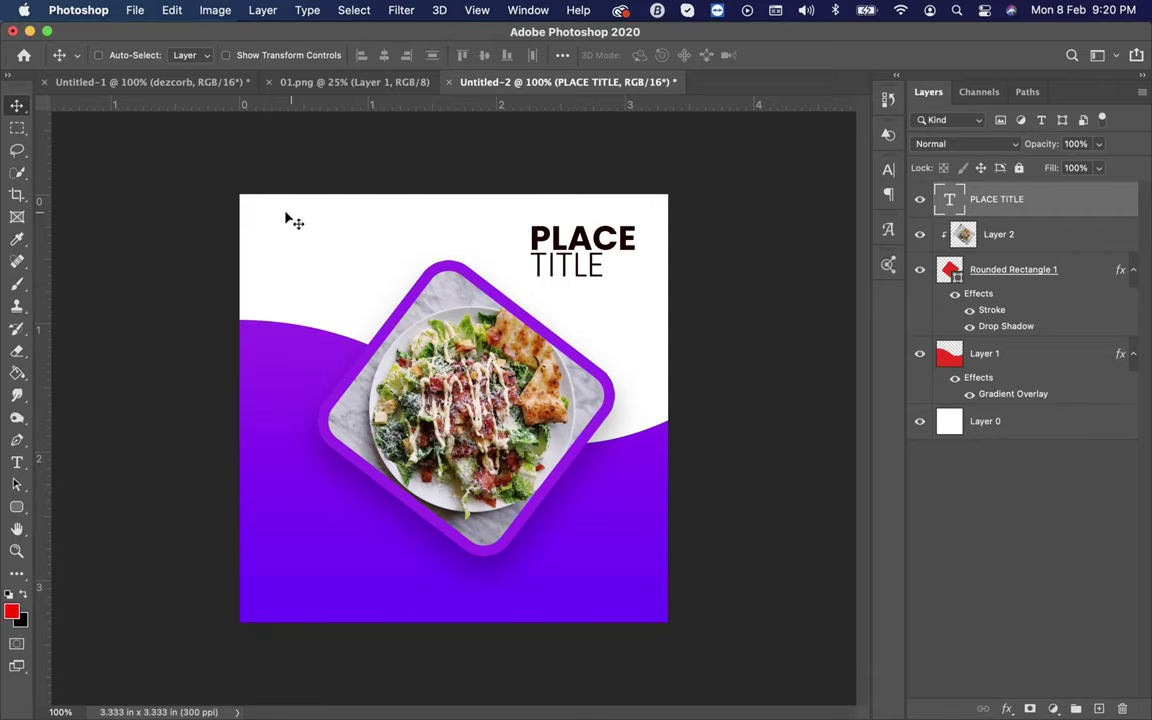
pyautogui.click(338, 82)
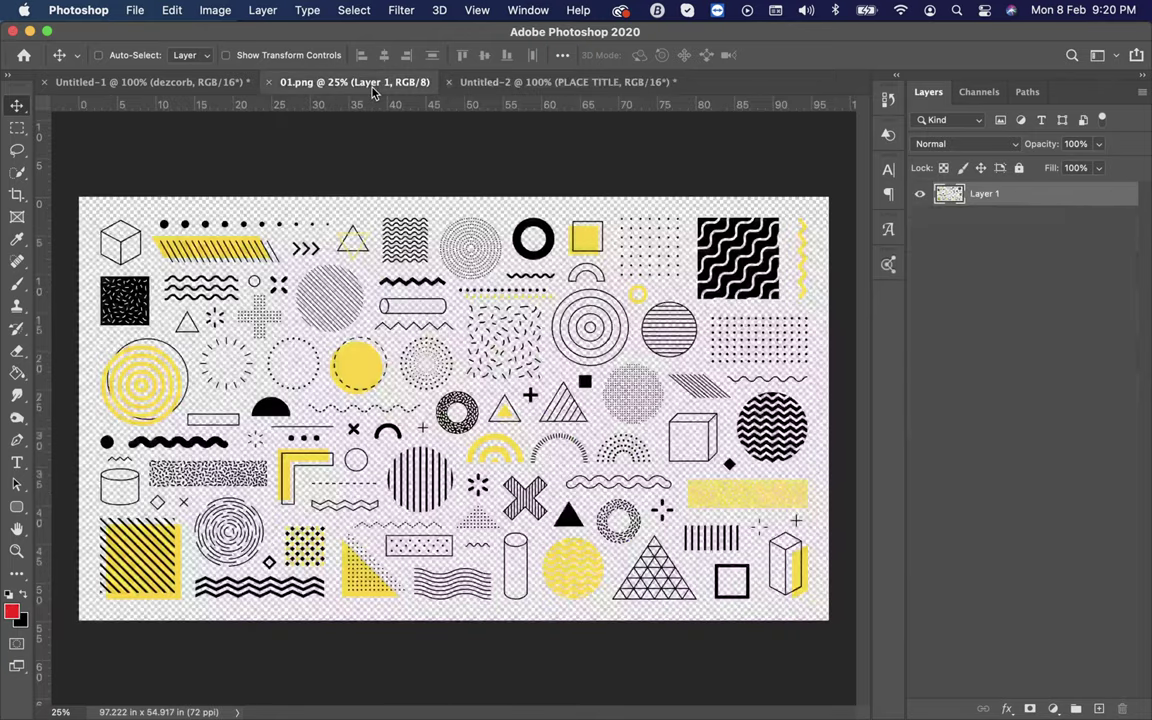
pyautogui.click(197, 81)
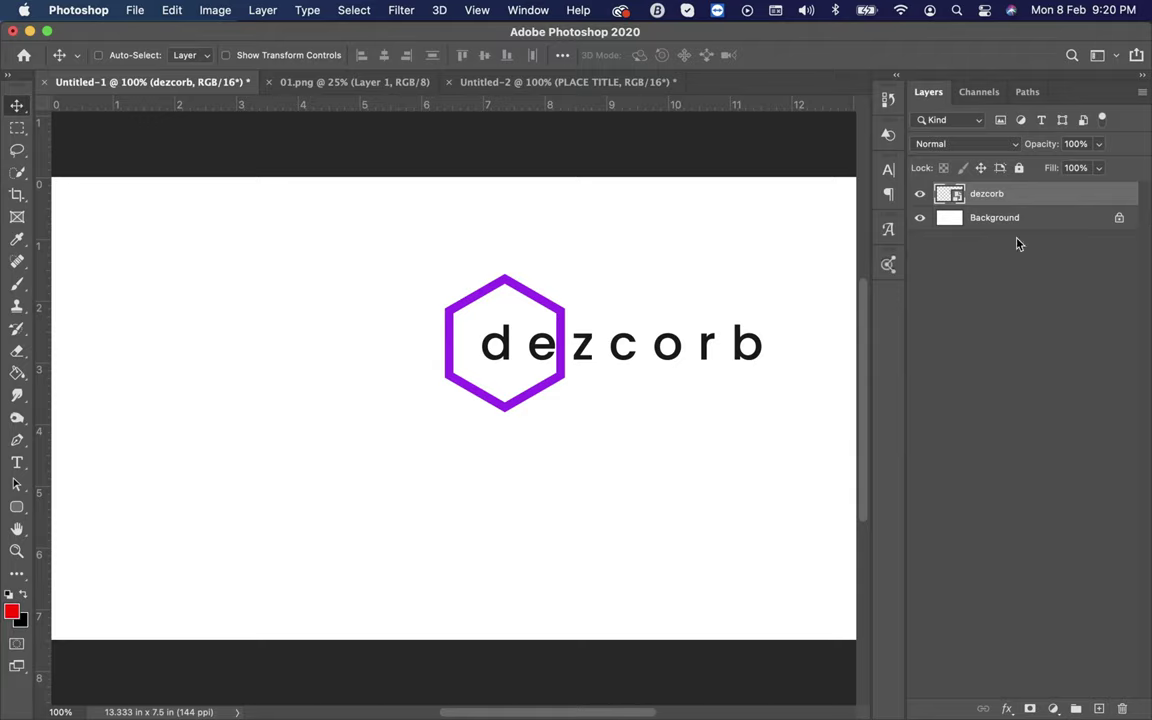
pyautogui.moveTo(517, 342); pyautogui.dragTo(402, 249)
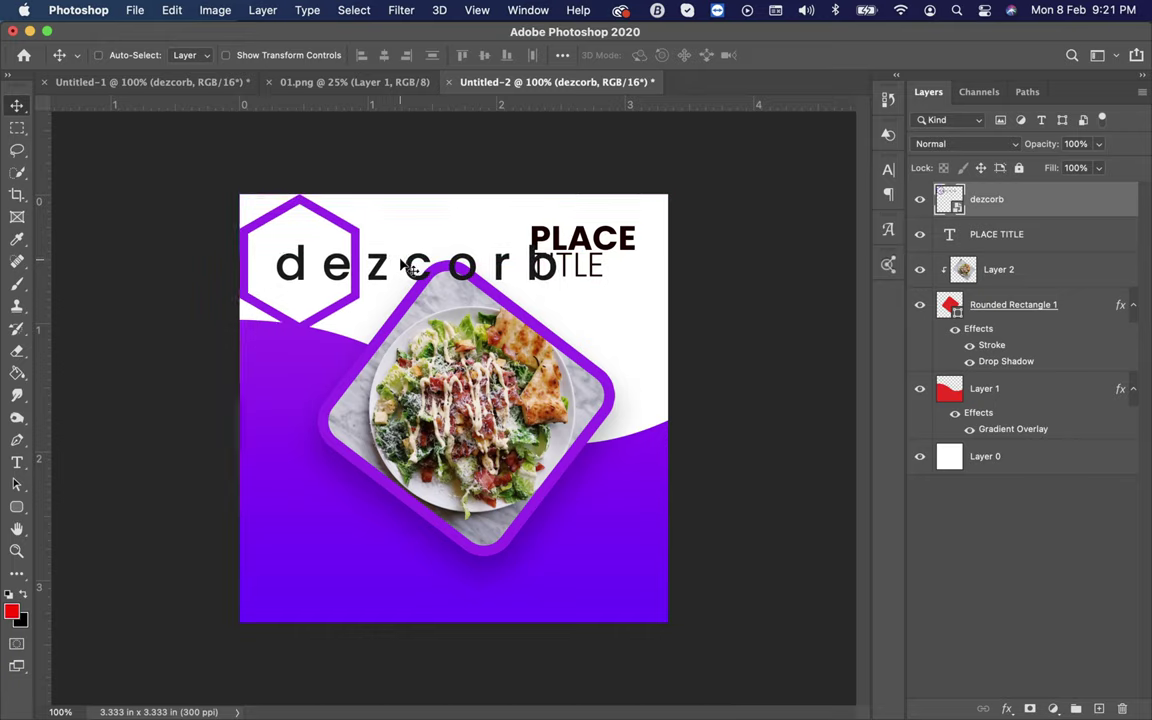
# Step: Scale the dezcorb logo to about 15% and nudge it up-left
pyautogui.press('super+t')
pyautogui.moveTo(557, 333); pyautogui.dragTo(373, 252)
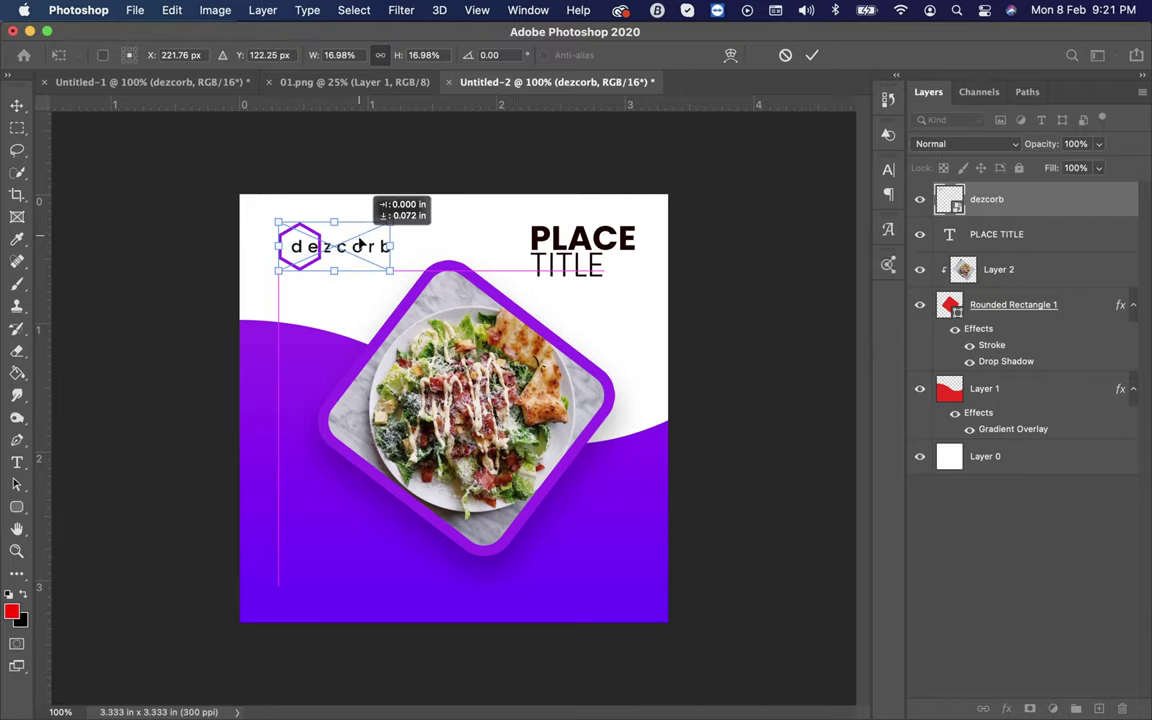
pyautogui.click(811, 55)
pyautogui.hotkey('shift', 'Left')
pyautogui.hotkey('shift', 'Up')
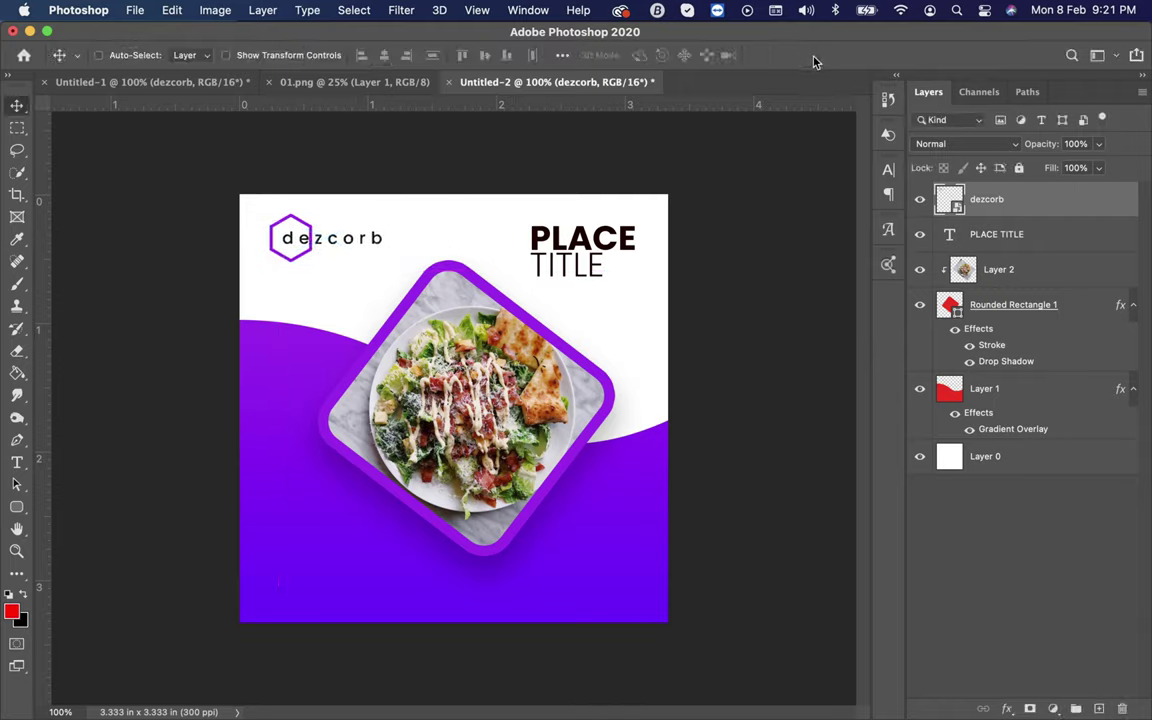
# Step: Draw a circle near the bottom-left of the ad and add a Gradient Overlay to it
pyautogui.click(16, 506)
pyautogui.click(70, 538)
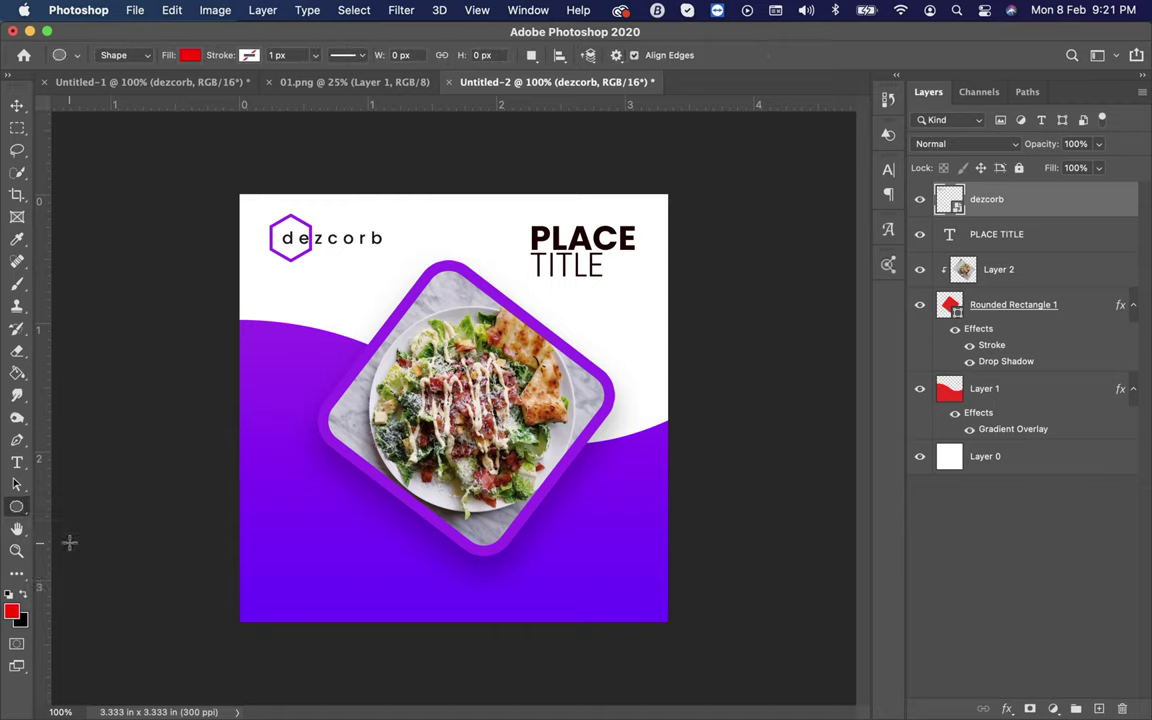
pyautogui.moveTo(348, 488); pyautogui.dragTo(497, 606)
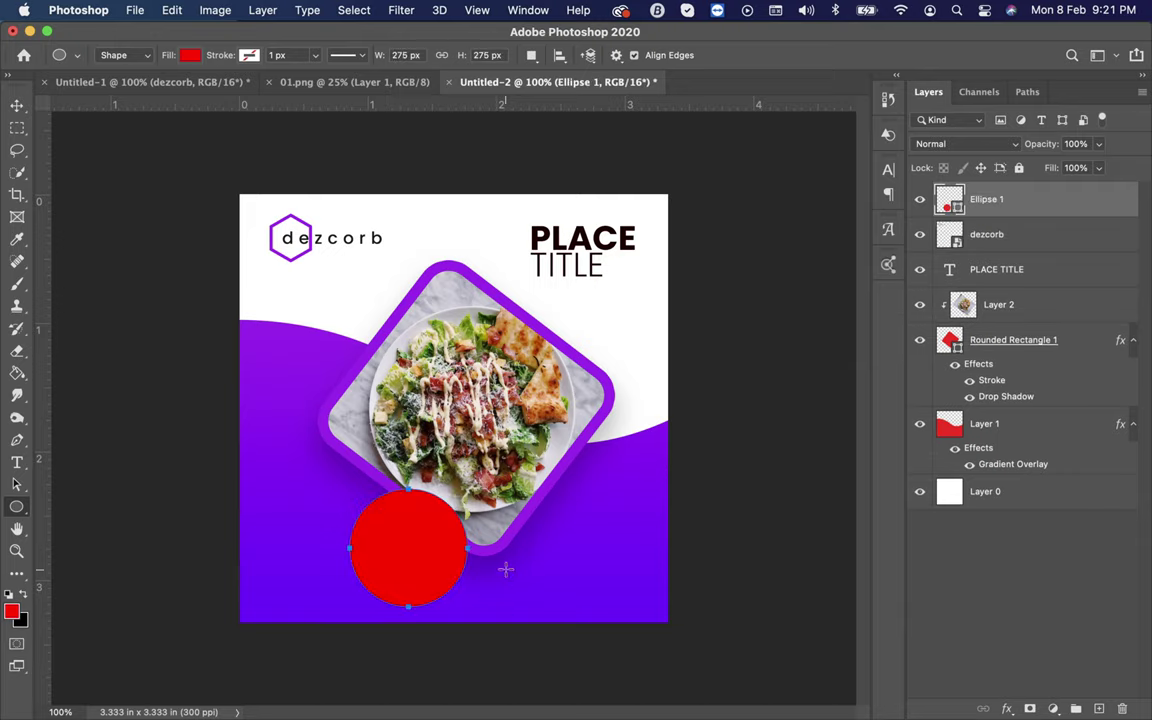
pyautogui.rightClick(1078, 196)
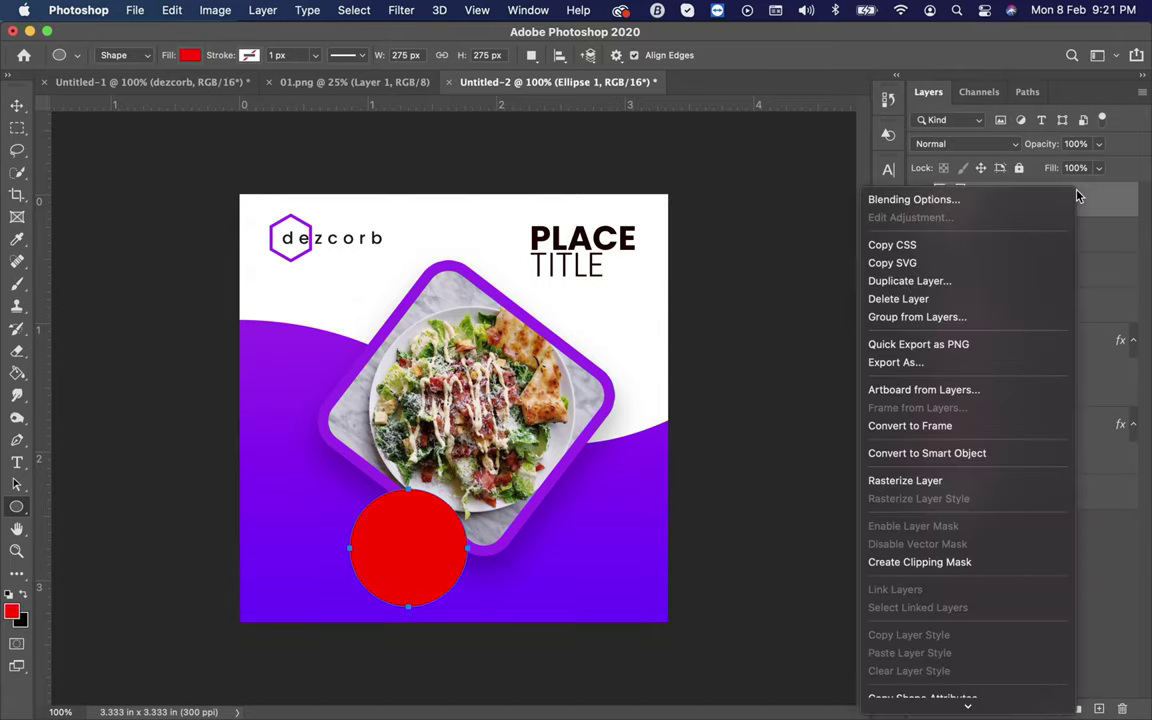
pyautogui.click(1018, 199)
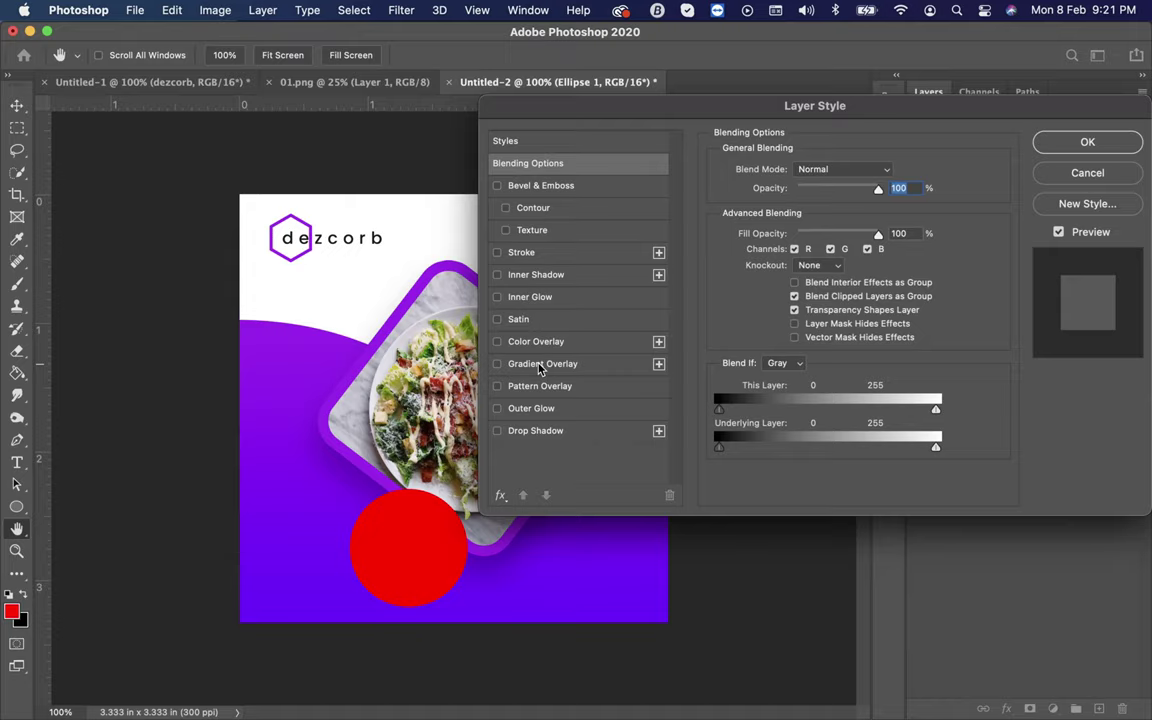
pyautogui.click(533, 366)
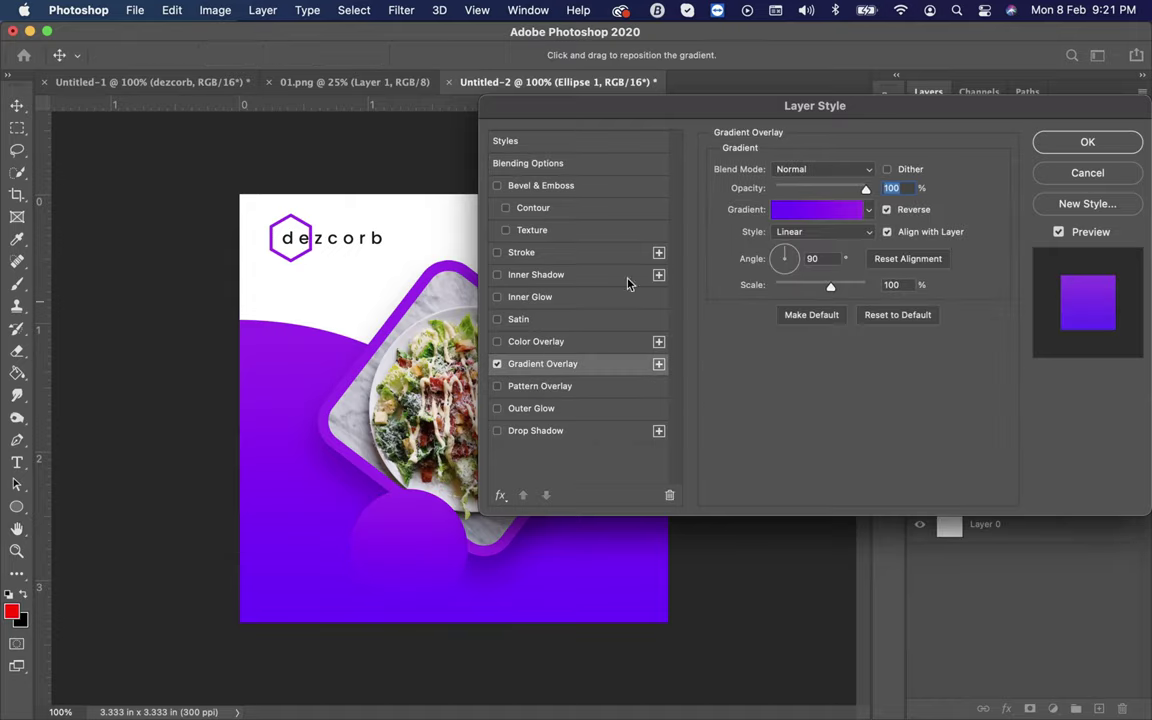
pyautogui.click(800, 221)
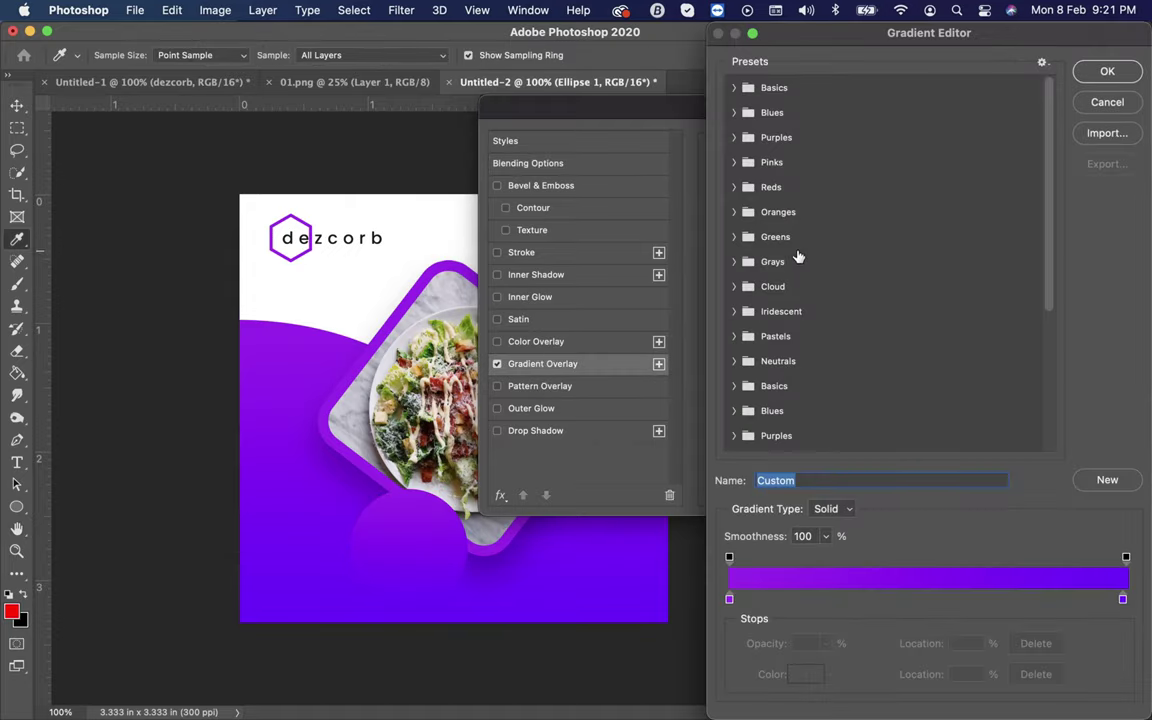
# Step: Set the gradient's left colour stop to white #ffffff
pyautogui.click(728, 600)
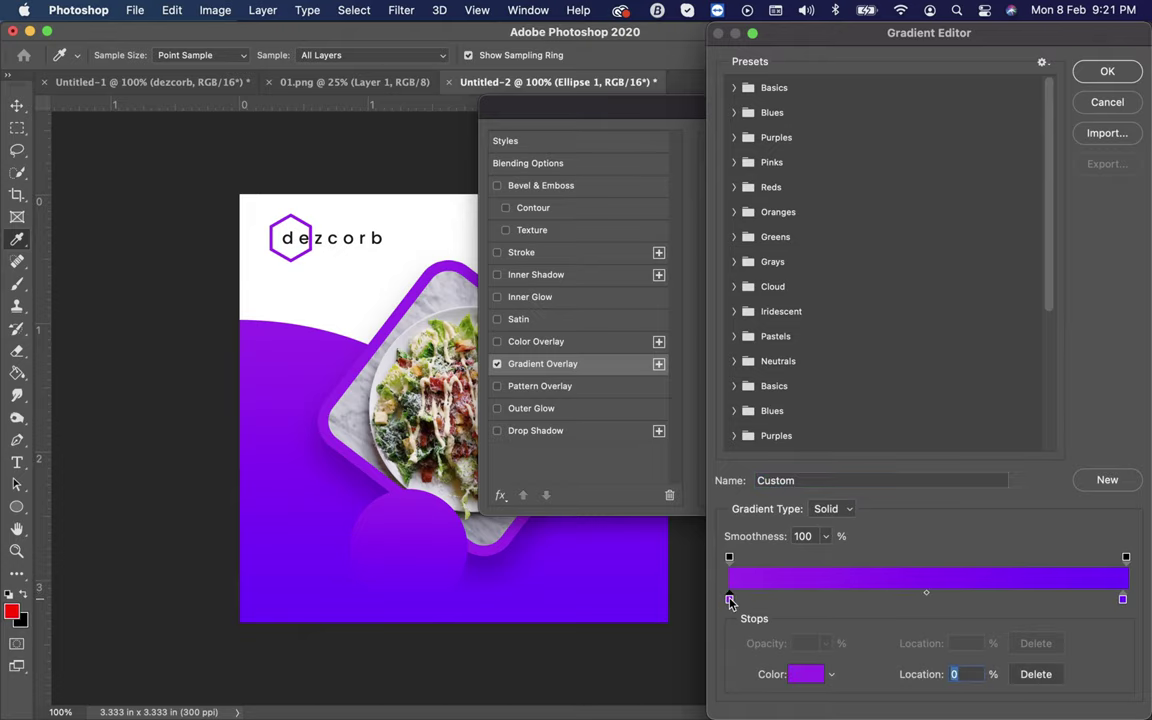
pyautogui.doubleClick(729, 600)
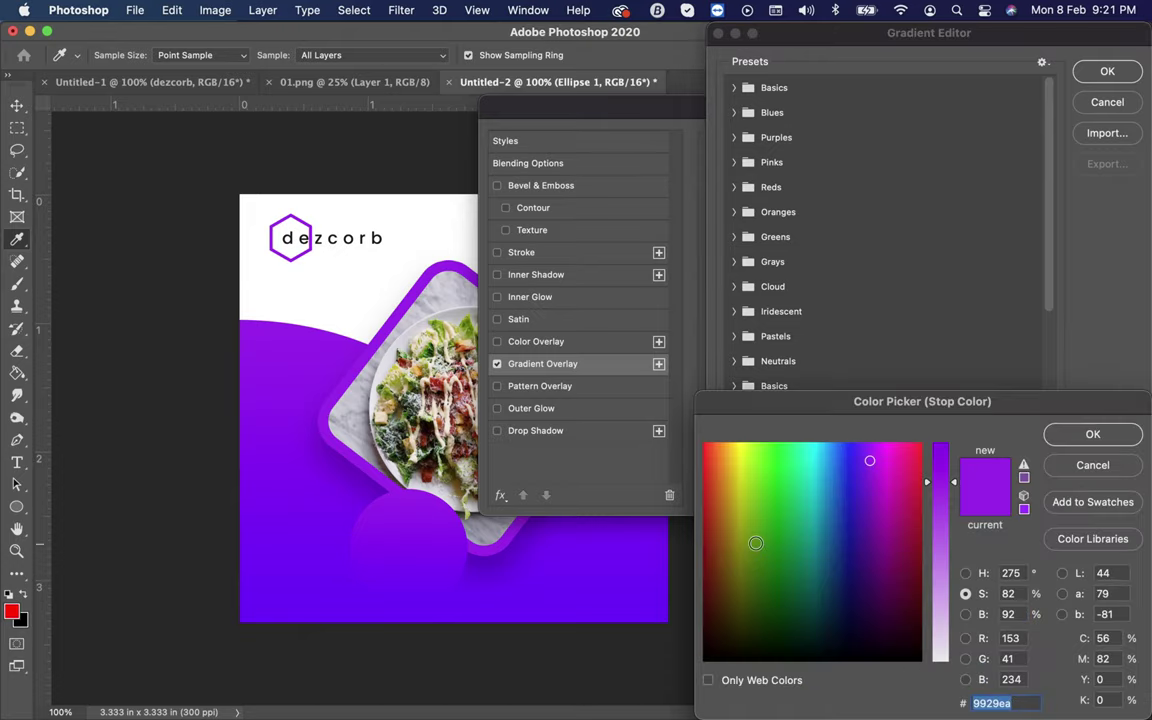
pyautogui.moveTo(940, 476); pyautogui.dragTo(940, 660)
pyautogui.write('ffffff')
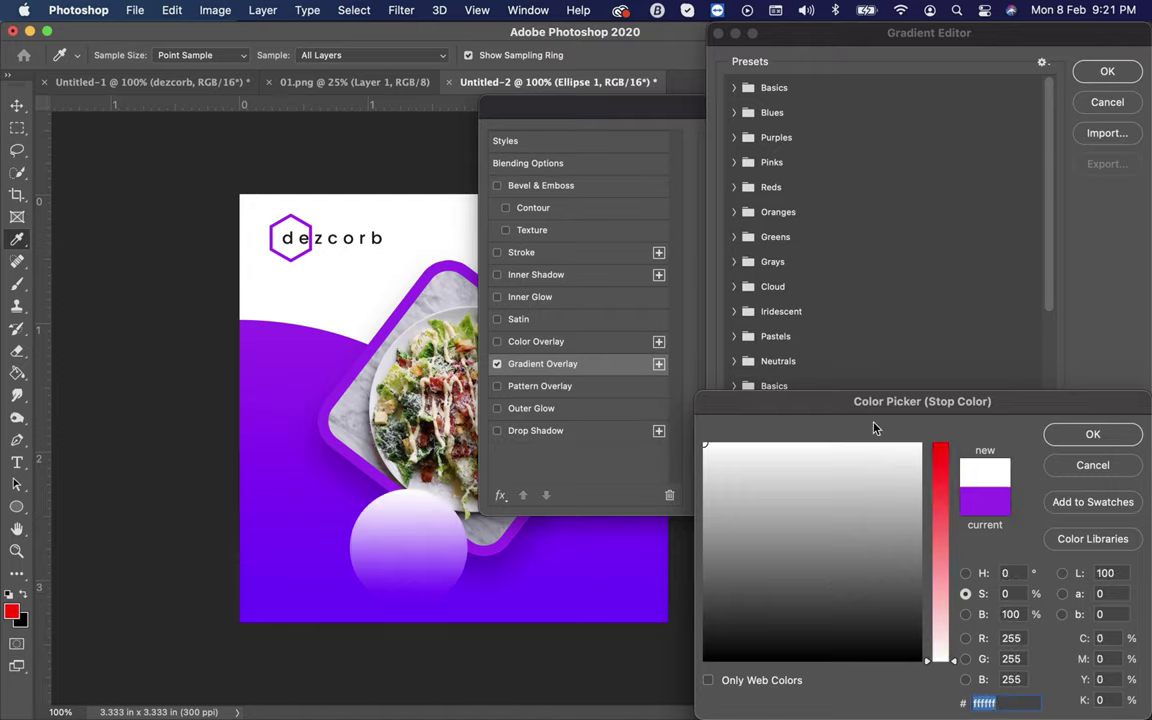
pyautogui.click(1014, 702)
pyautogui.click(1092, 434)
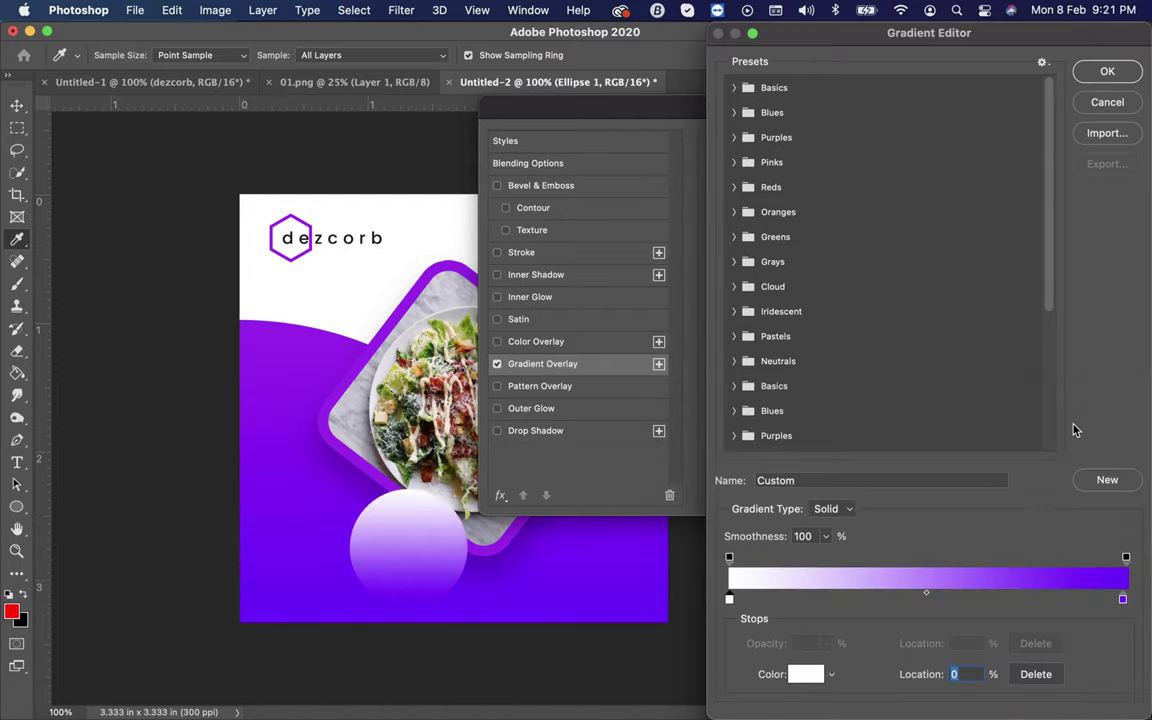
# Step: Set the right colour stop to light grey #e4e4e4 and keep the gradient
pyautogui.click(1122, 601)
pyautogui.doubleClick(1122, 601)
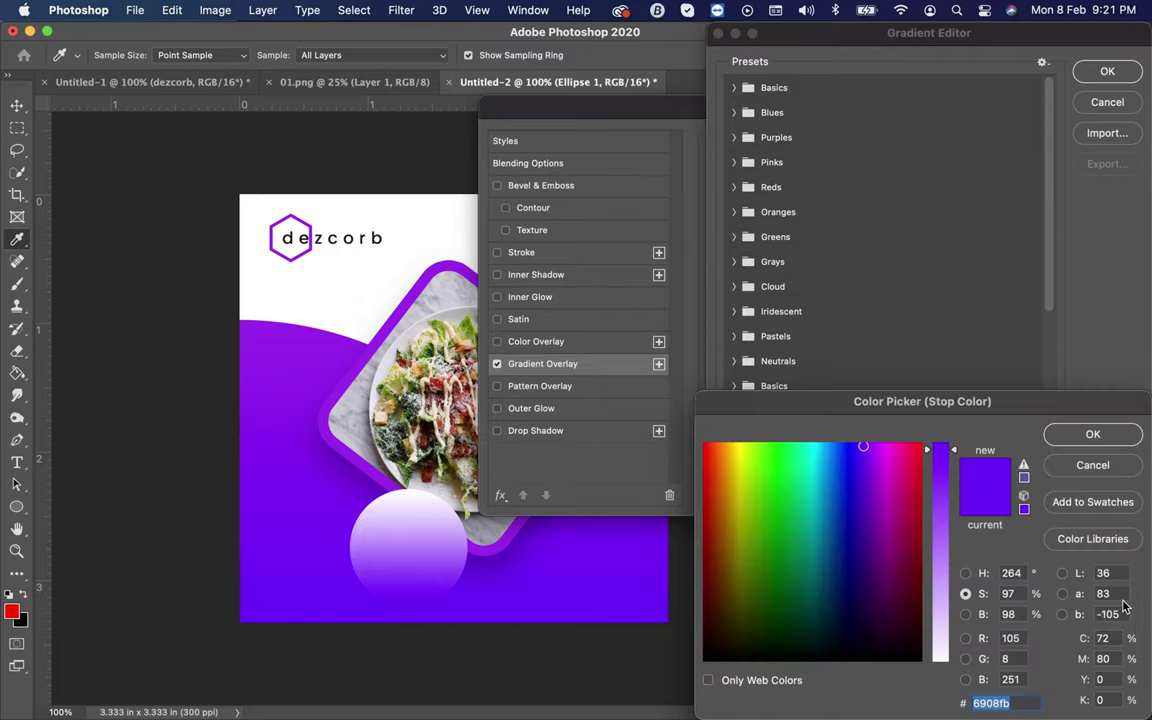
pyautogui.click(943, 657)
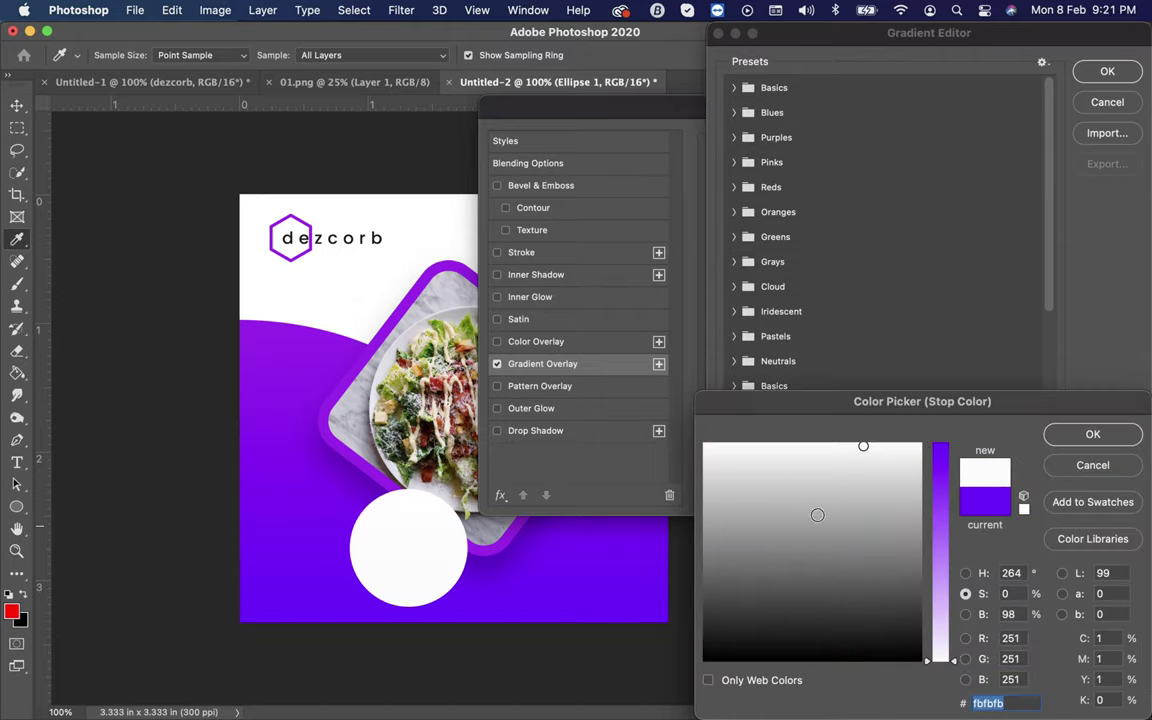
pyautogui.click(700, 458)
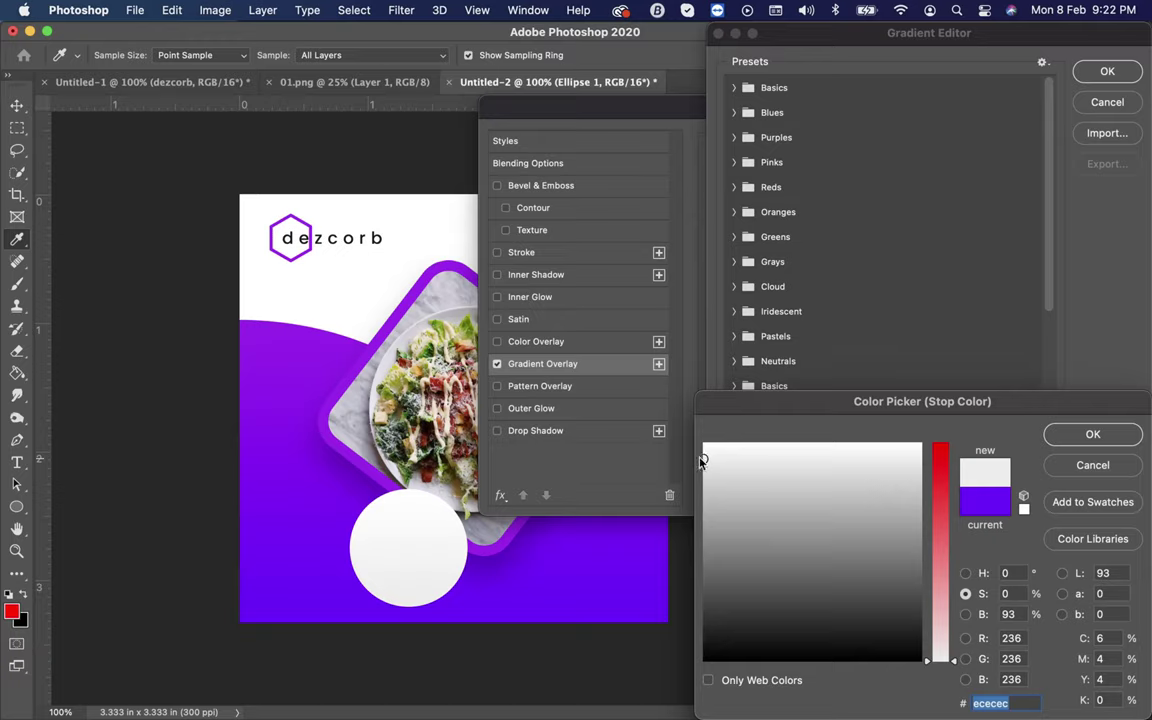
pyautogui.click(703, 467)
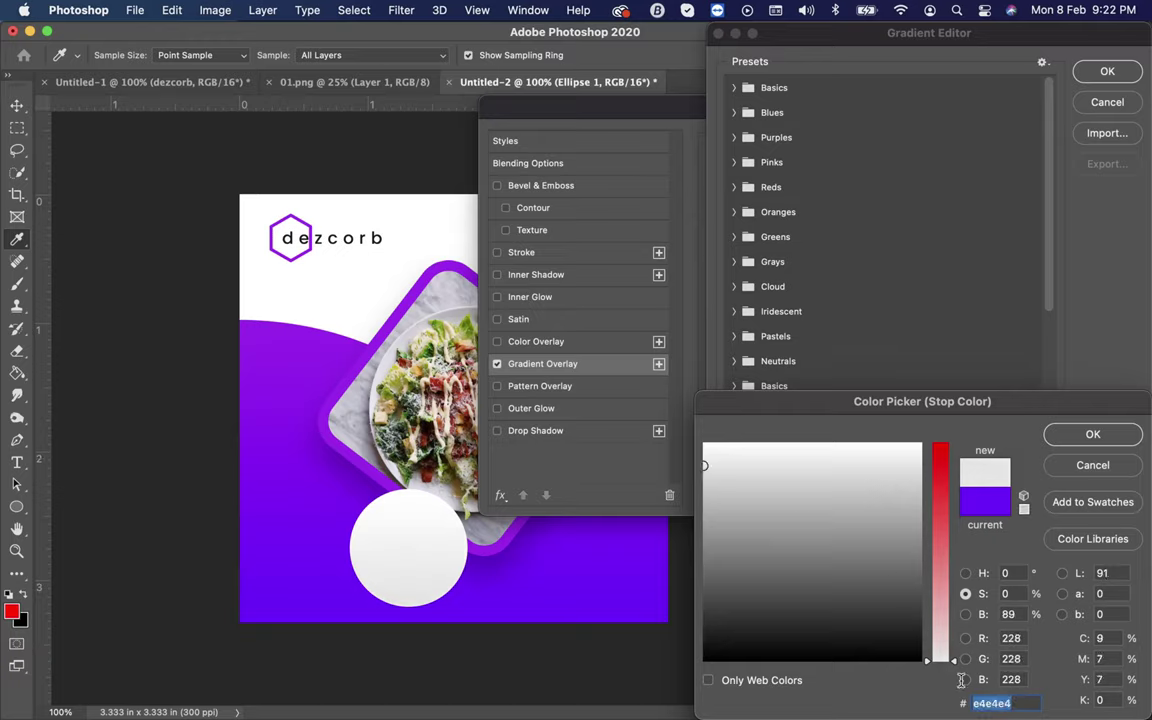
pyautogui.click(1124, 437)
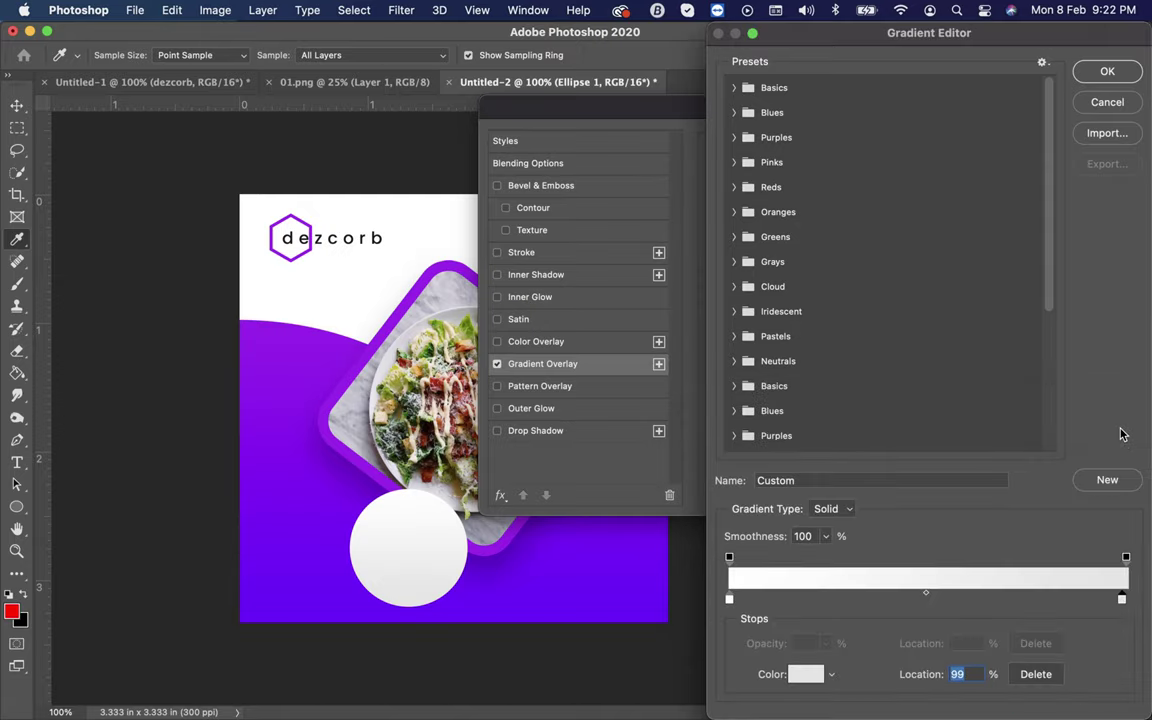
pyautogui.click(1106, 71)
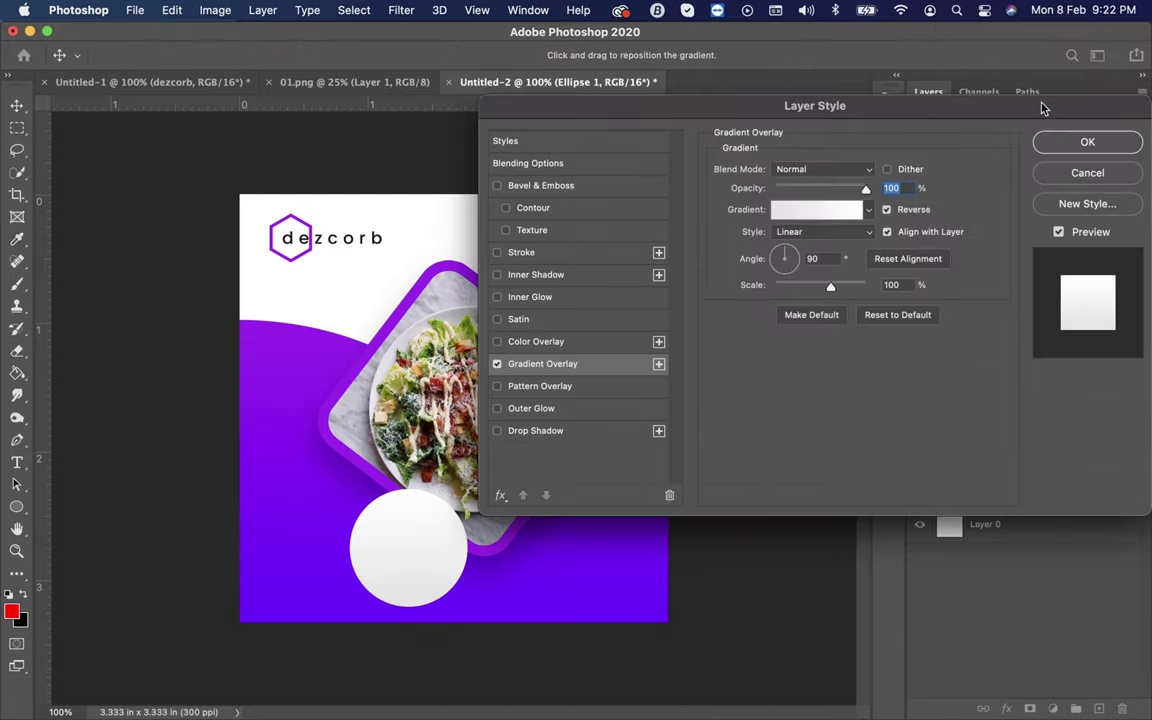
# Step: Give the circle a drop shadow with spread 20 and move it onto the frame's lower-left corner
pyautogui.click(549, 433)
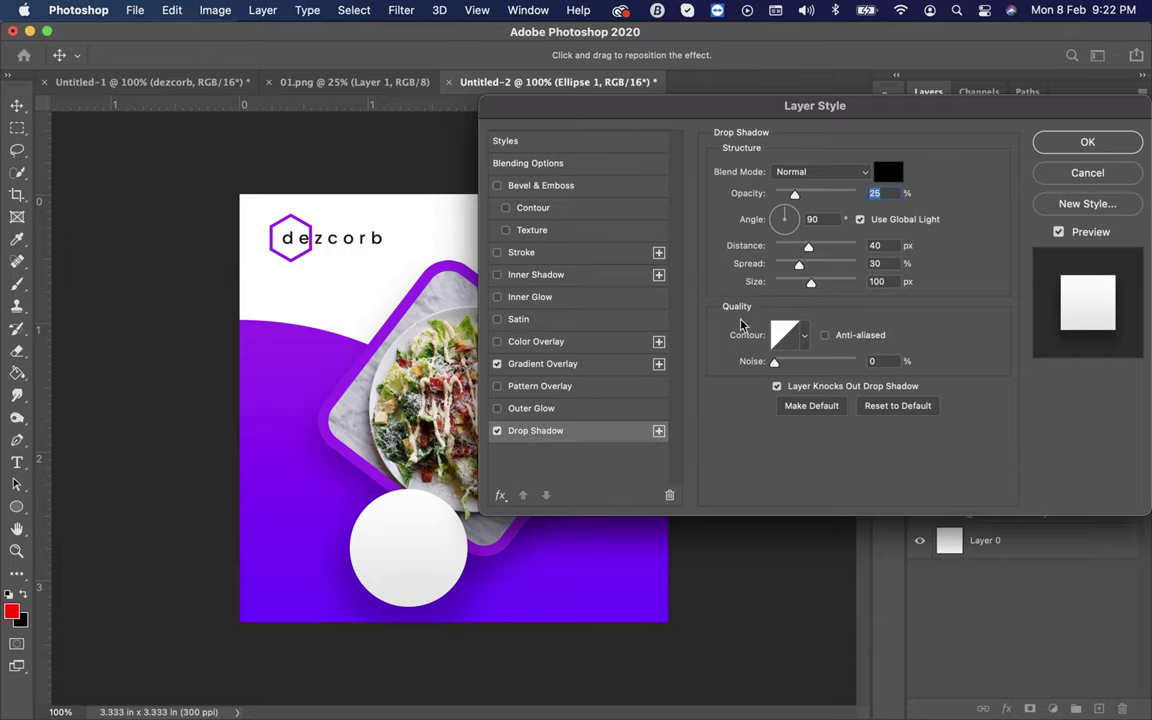
pyautogui.moveTo(808, 249); pyautogui.dragTo(792, 249)
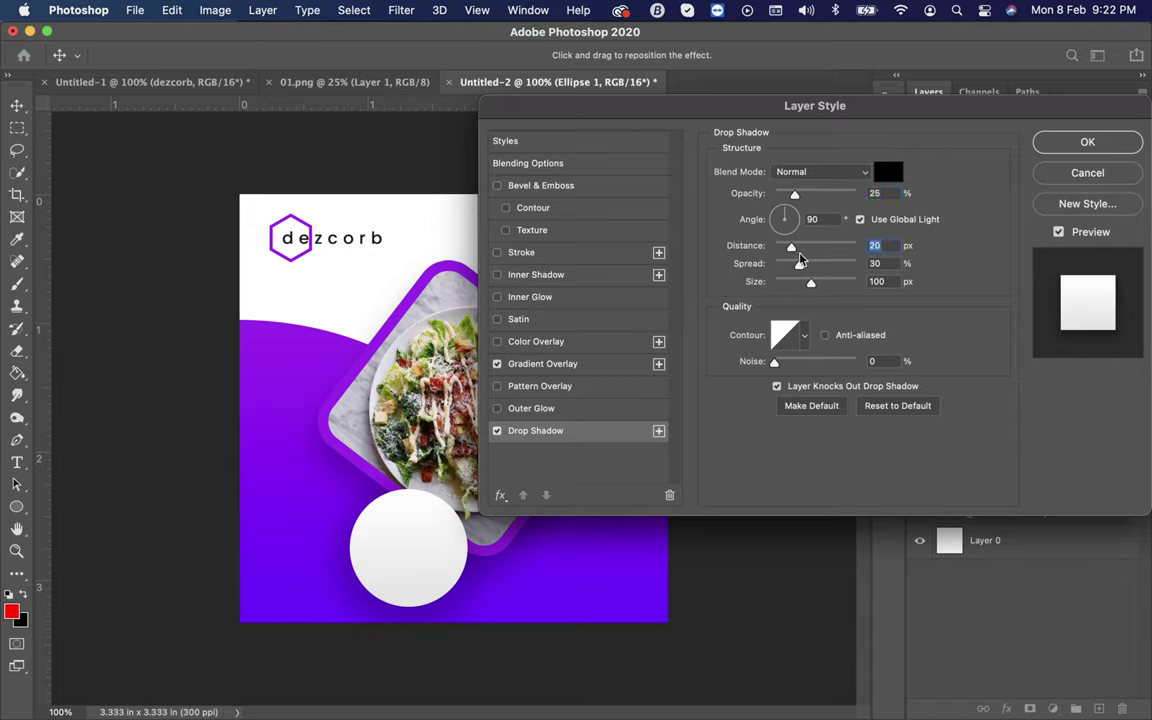
pyautogui.press('Tab')
pyautogui.write('20')
pyautogui.click(1062, 146)
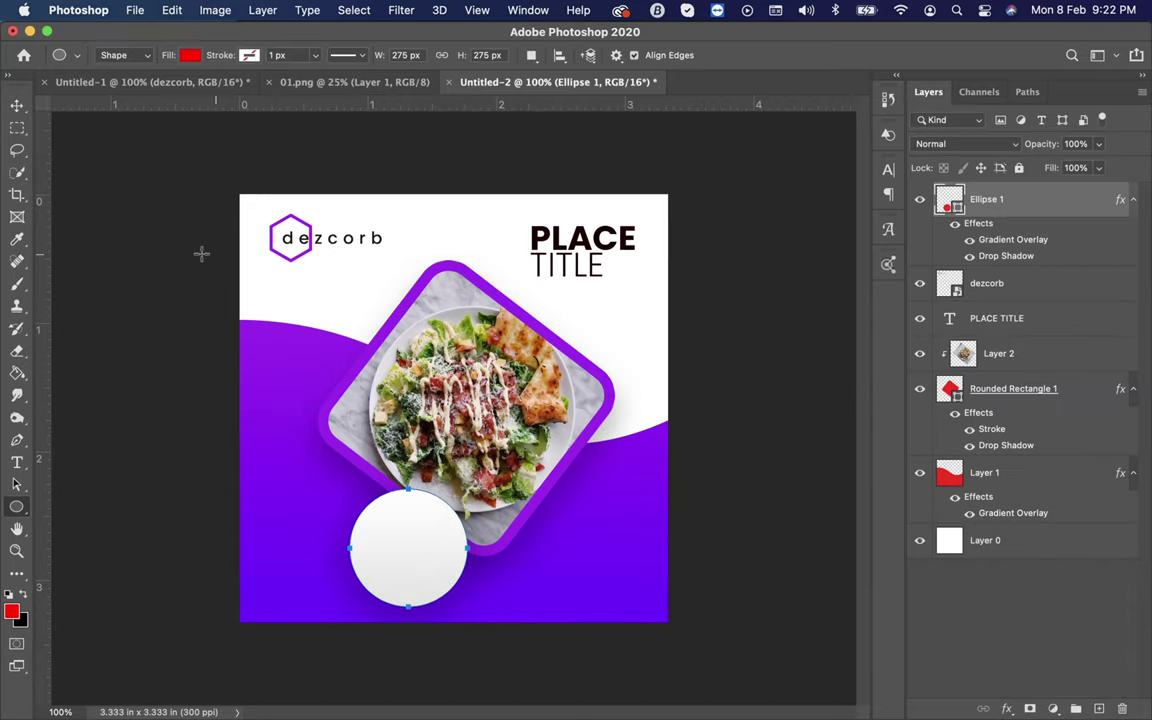
pyautogui.click(16, 105)
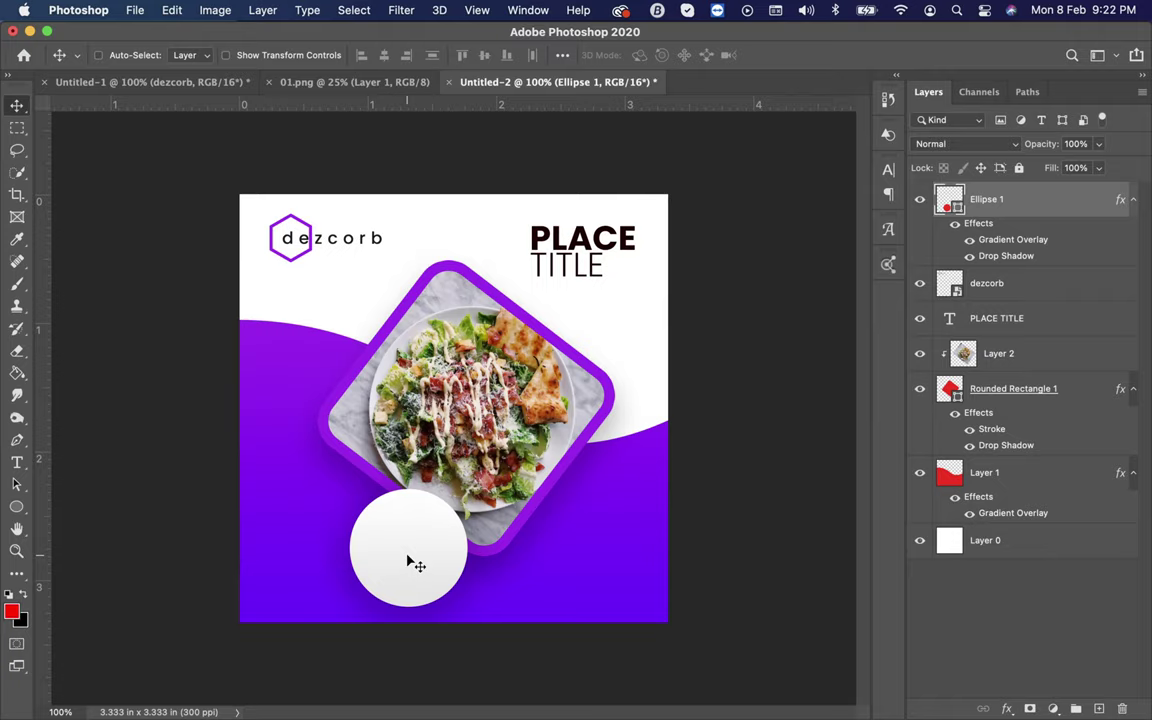
pyautogui.moveTo(410, 562); pyautogui.dragTo(385, 490)
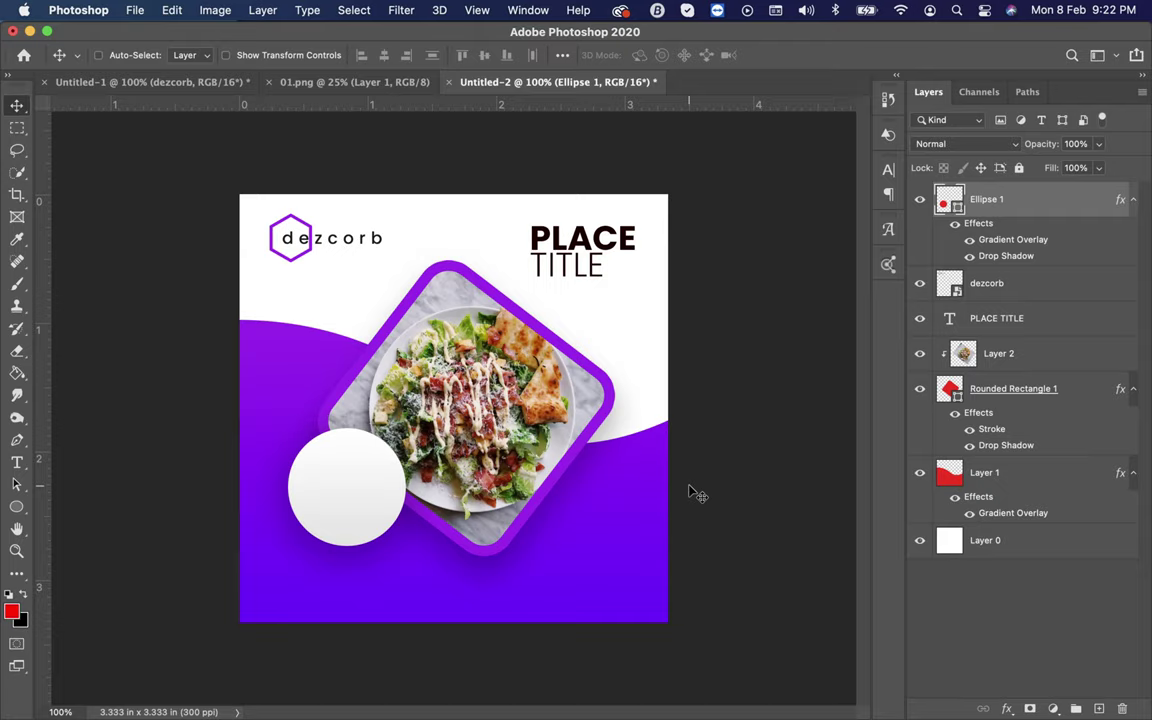
# Step: Duplicate Ellipse 1 and scale the copy to 79.75% inside the original circle
pyautogui.rightClick(1025, 206)
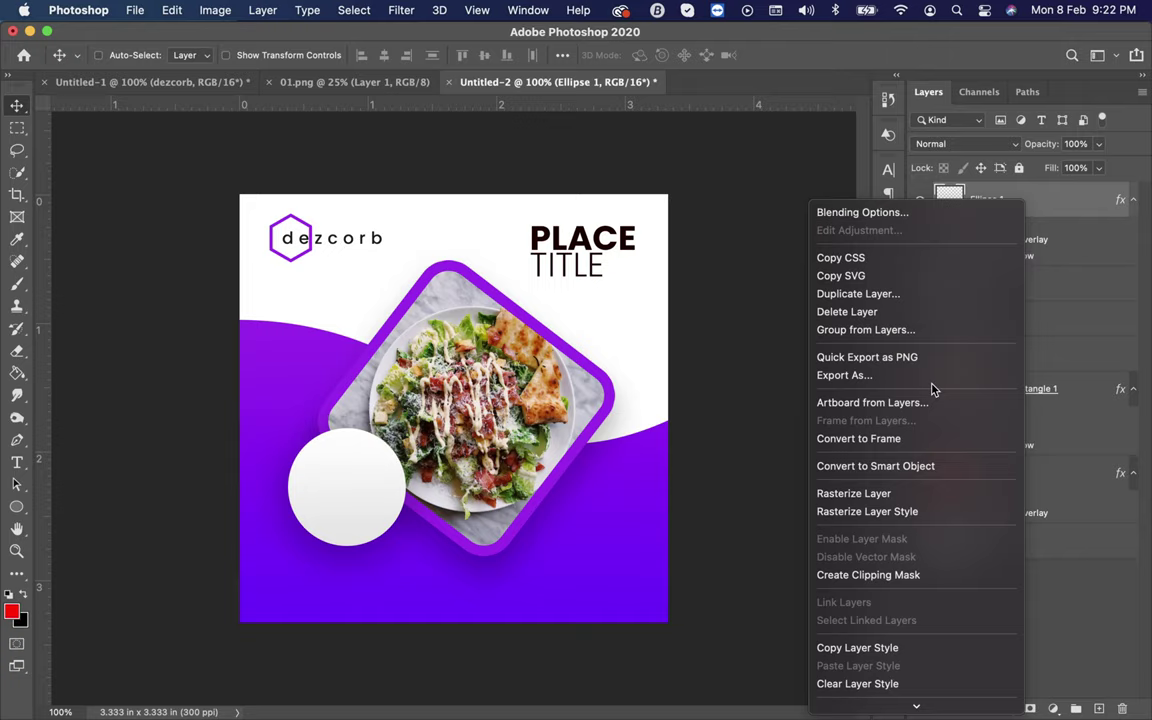
pyautogui.click(866, 294)
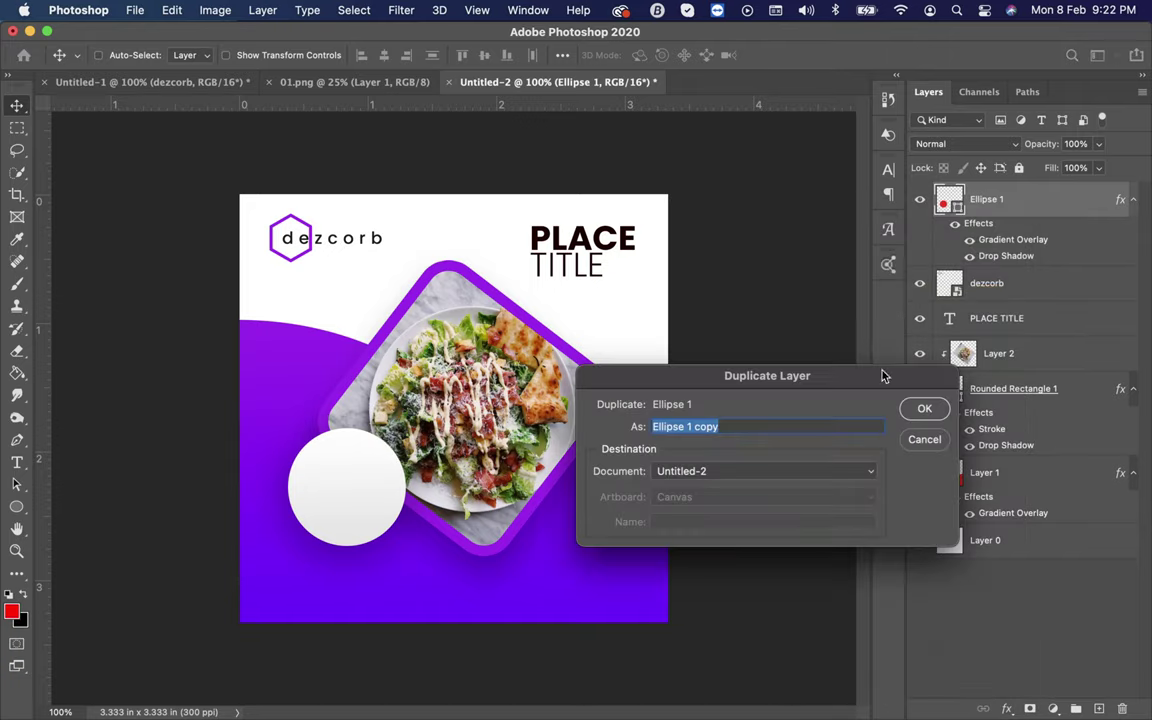
pyautogui.click(926, 409)
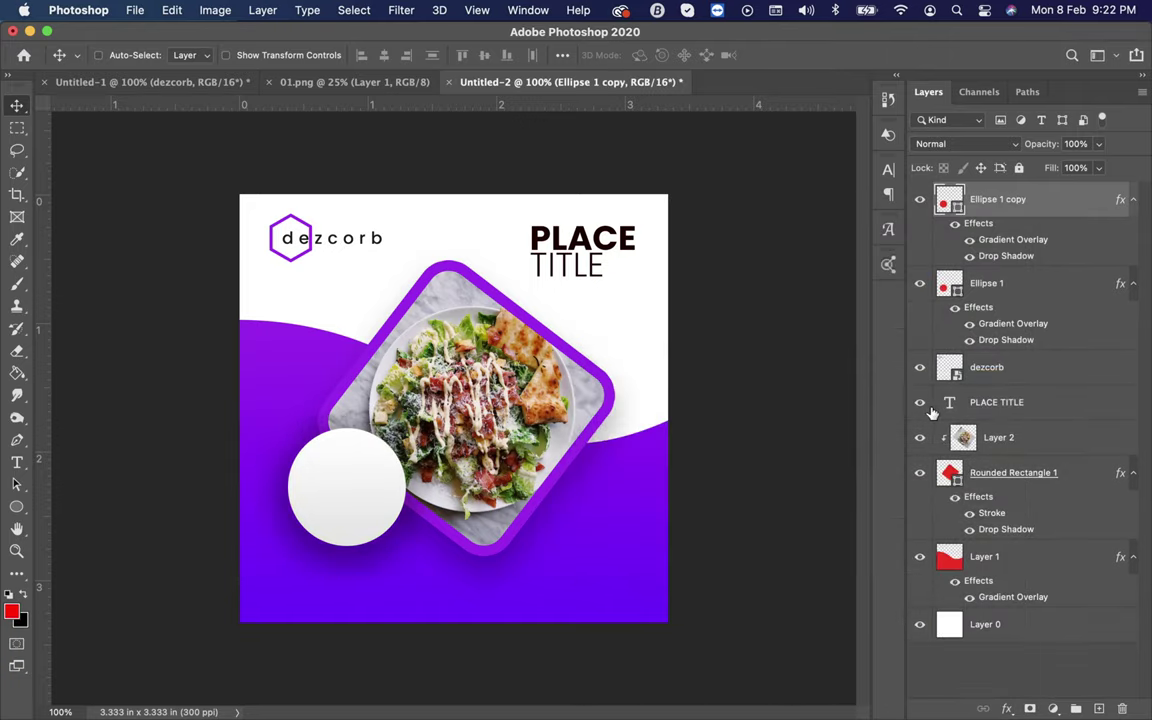
pyautogui.click(175, 12)
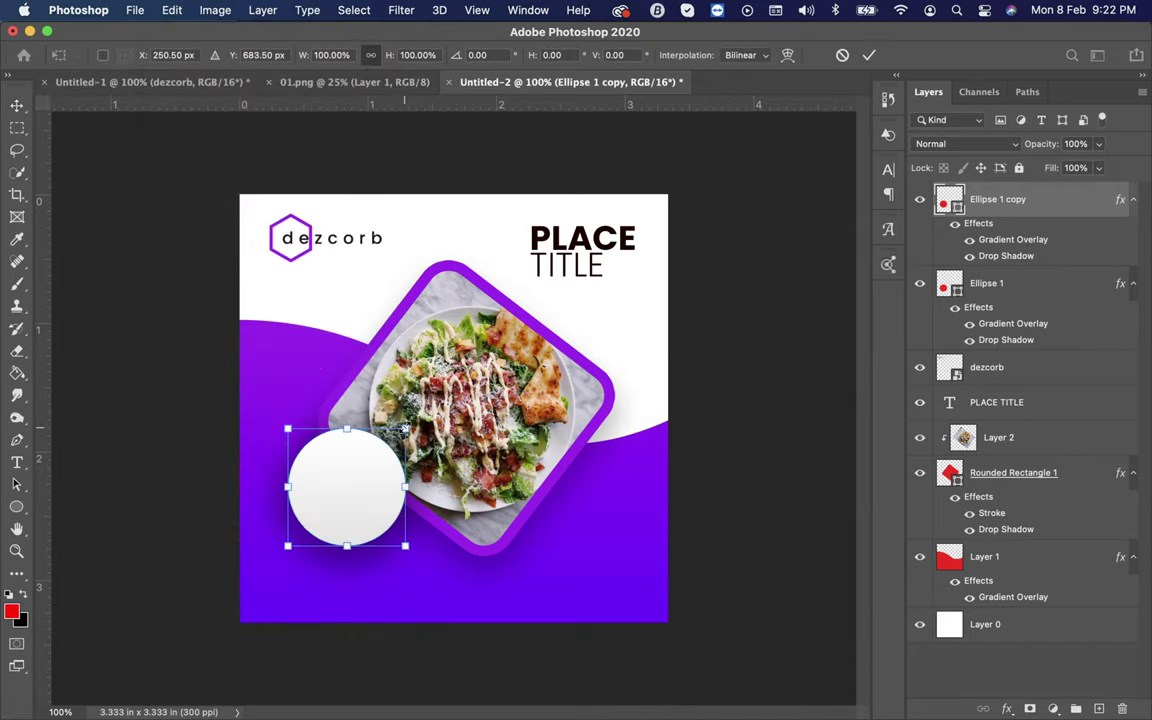
pyautogui.moveTo(393, 428); pyautogui.dragTo(389, 437)
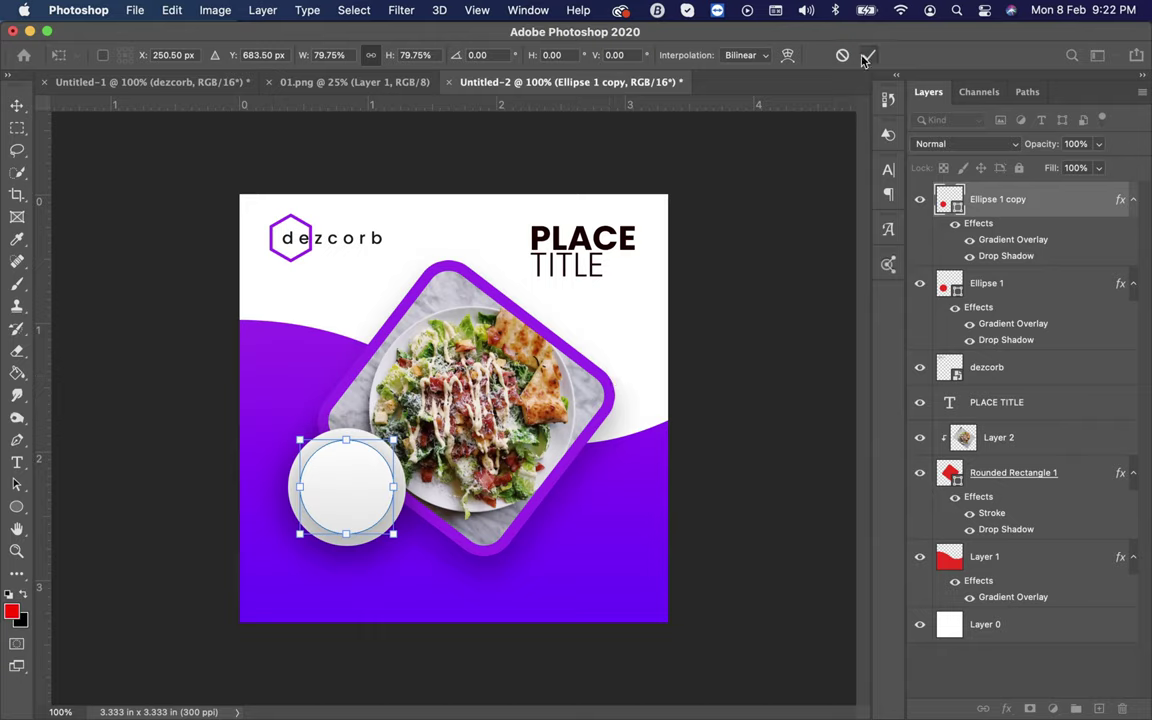
pyautogui.press('Return')
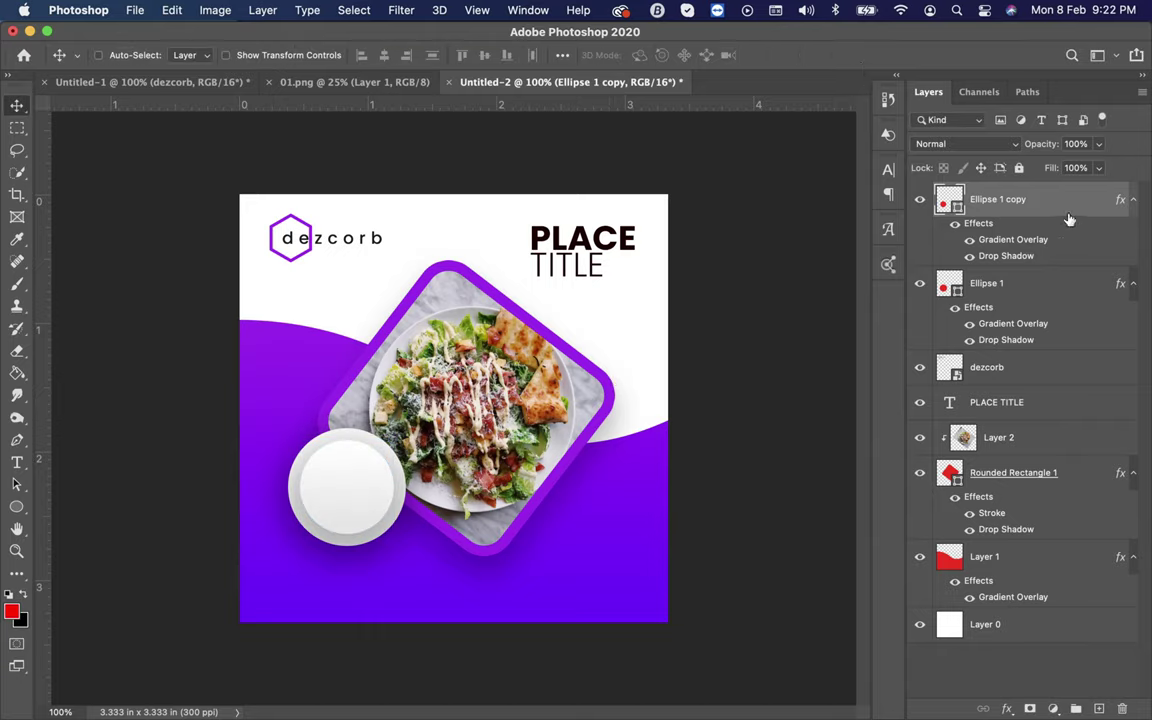
# Step: Give the Ellipse 1 copy circle a 10 px purple Stroke through Blending Options
pyautogui.rightClick(1070, 217)
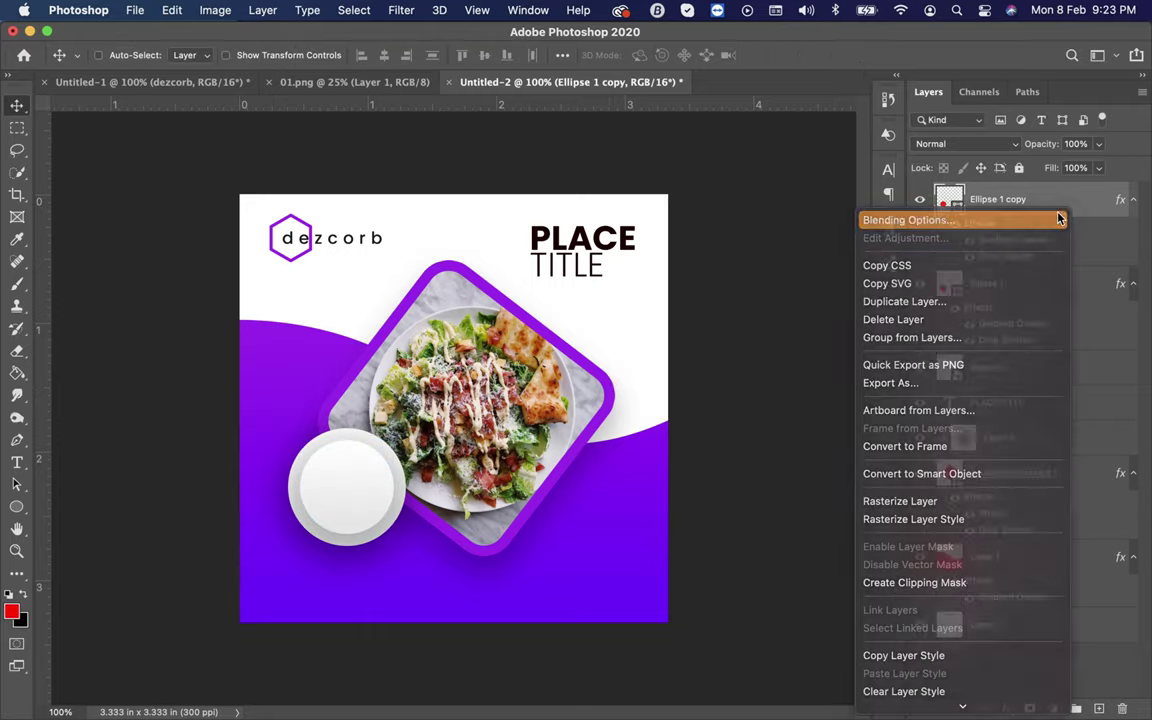
pyautogui.click(1059, 218)
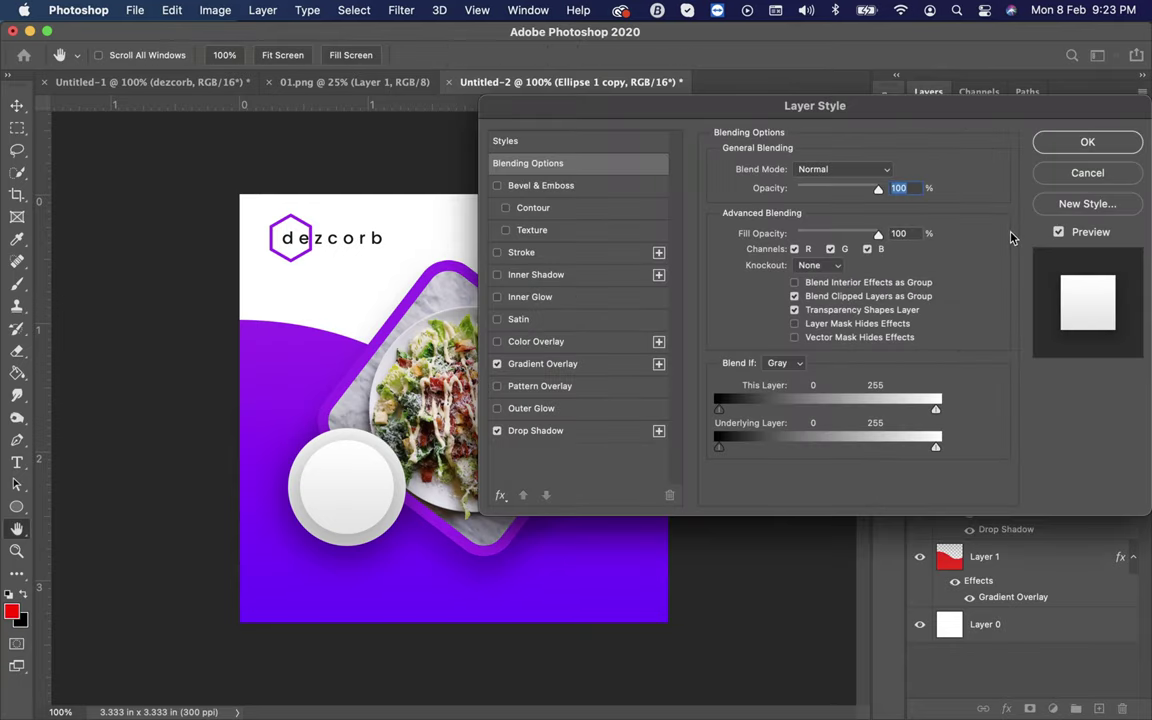
pyautogui.click(530, 253)
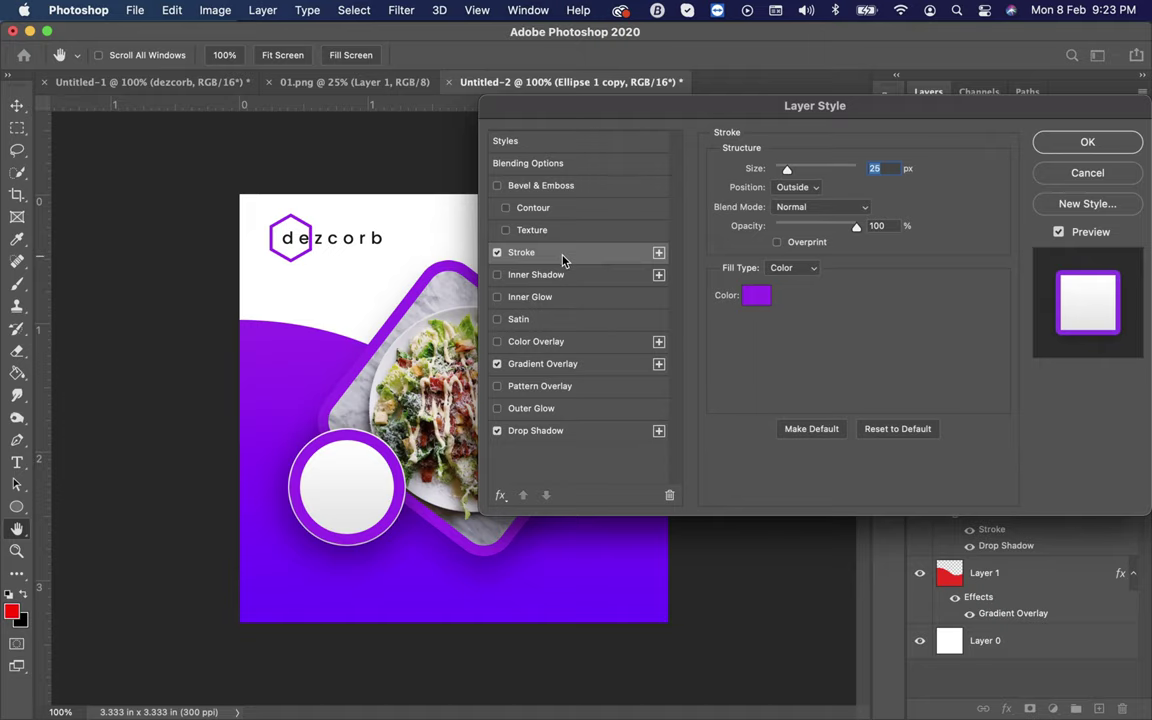
pyautogui.click(756, 296)
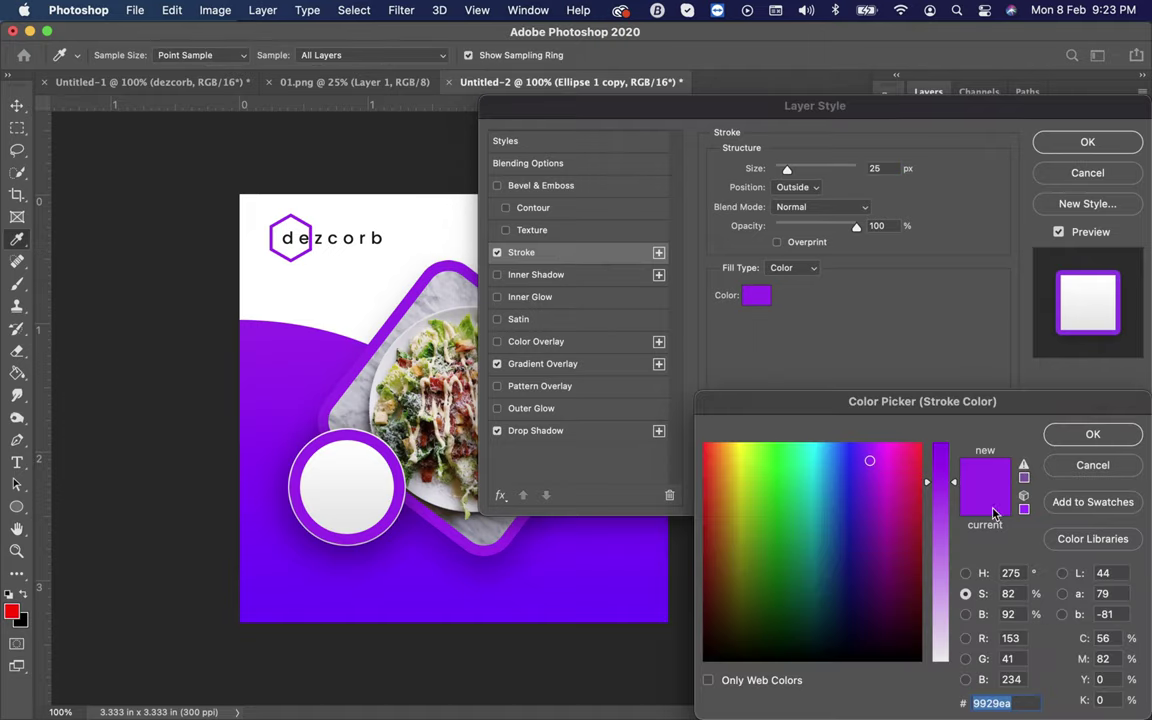
pyautogui.moveTo(1036, 405); pyautogui.dragTo(1001, 289)
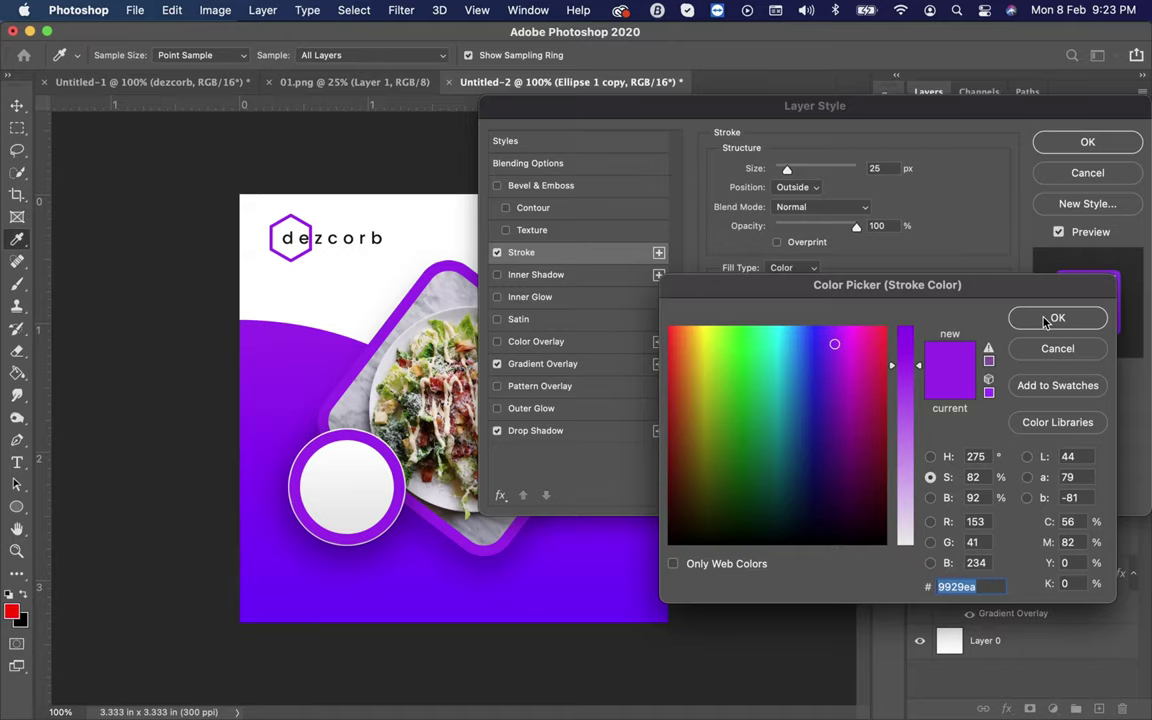
pyautogui.click(1085, 320)
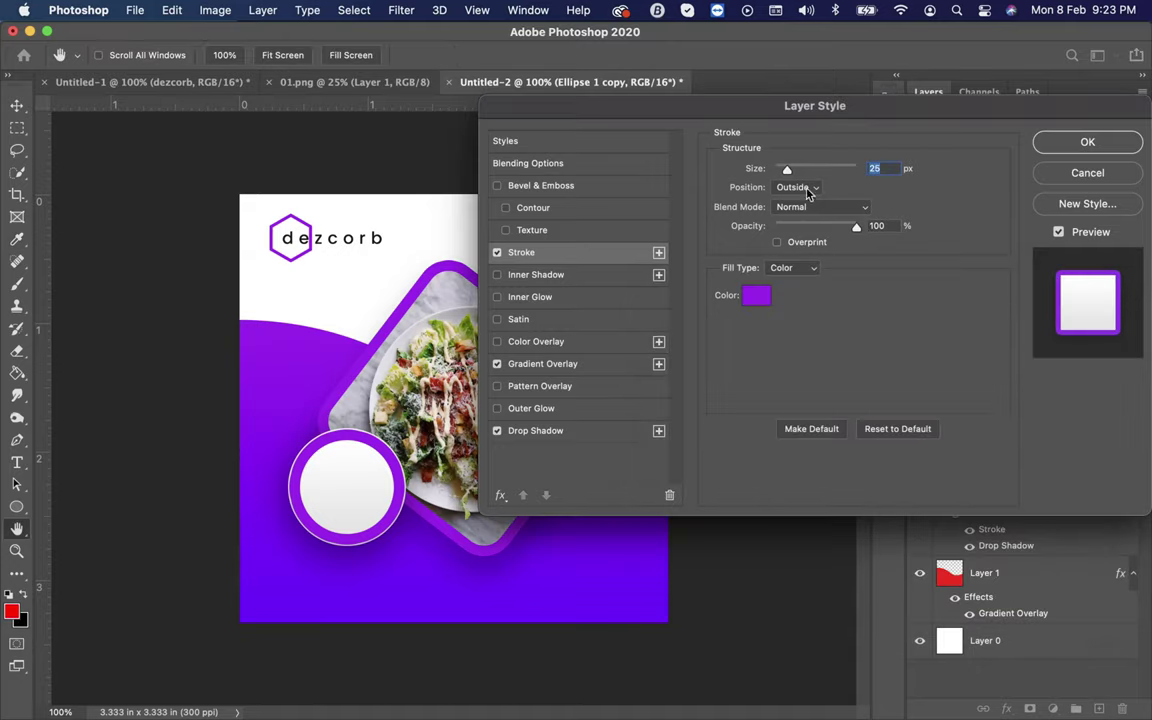
pyautogui.moveTo(787, 170); pyautogui.dragTo(781, 168)
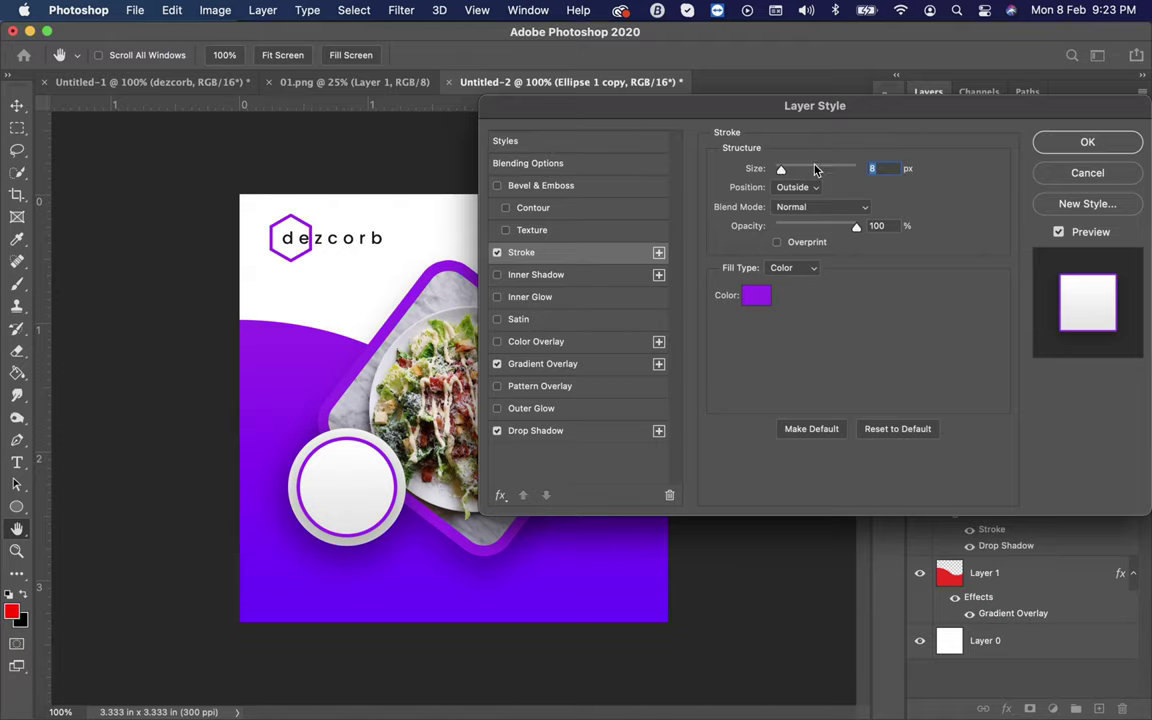
pyautogui.write('1')
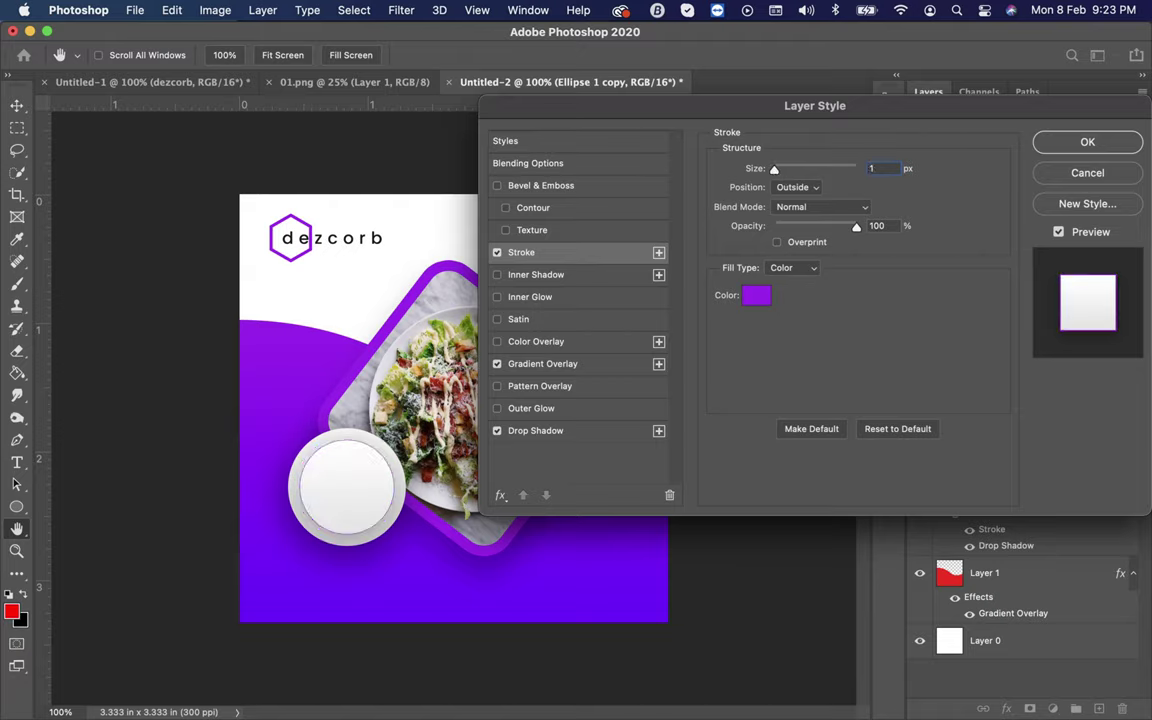
pyautogui.write('0')
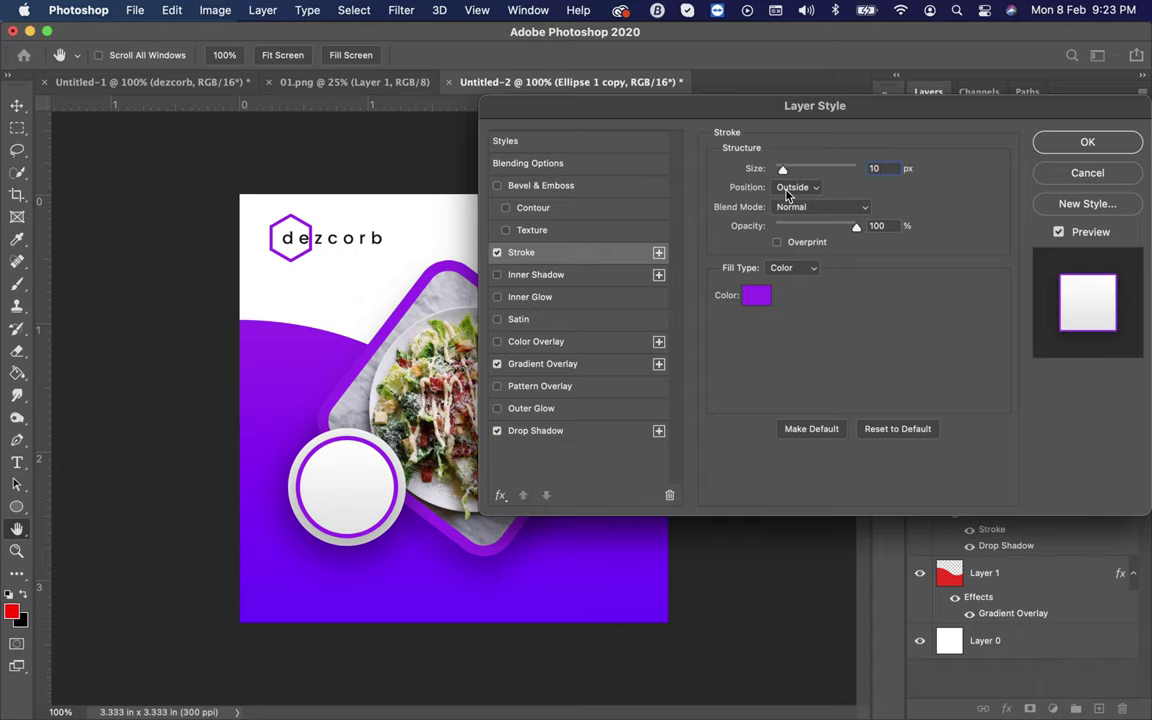
pyautogui.click(1065, 146)
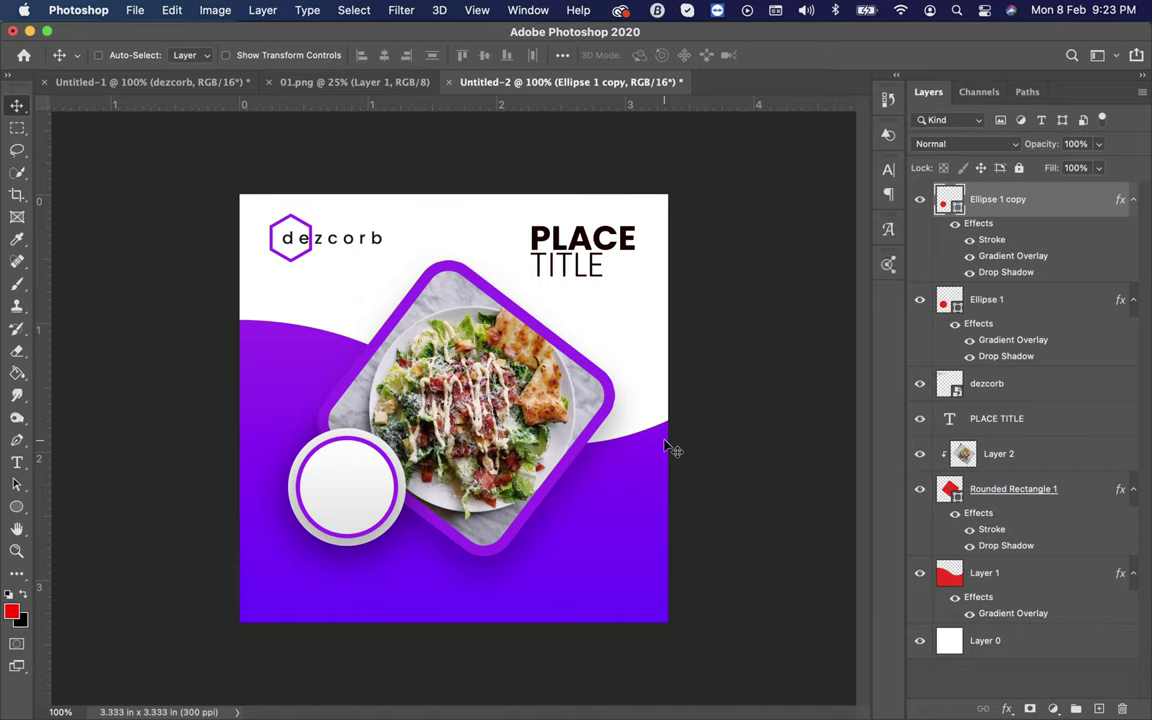
# Step: Add a new text layer reading '15% OFF' left of the salad frame
pyautogui.click(17, 462)
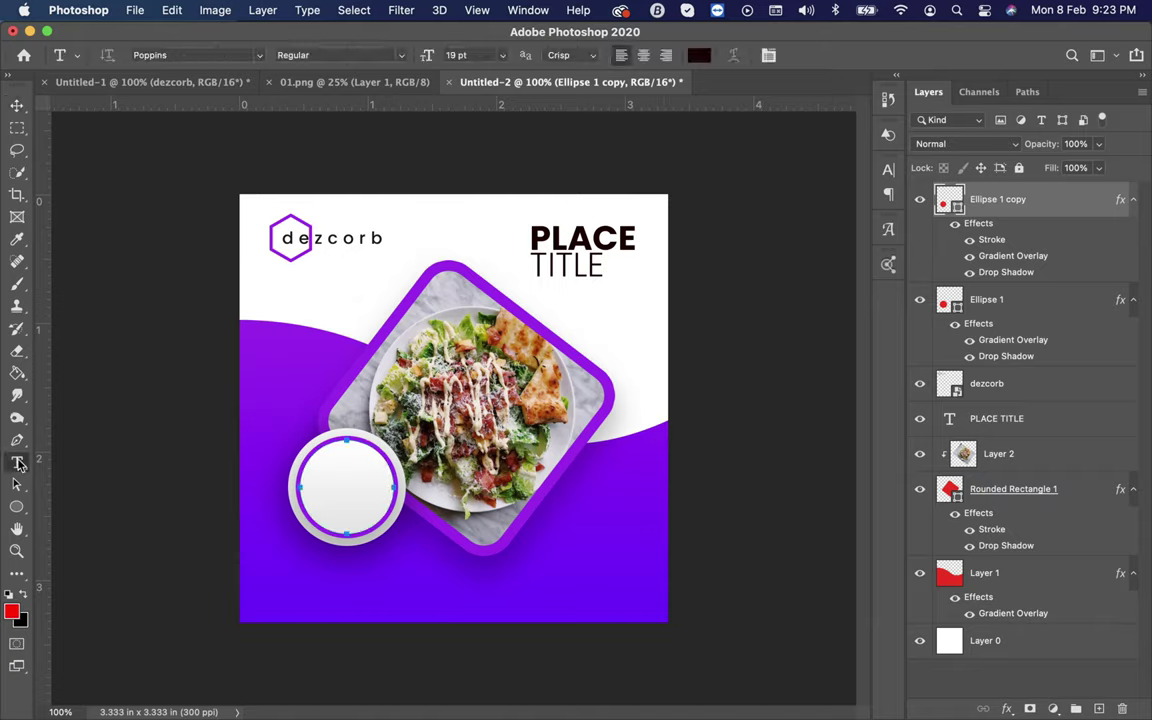
pyautogui.click(270, 393)
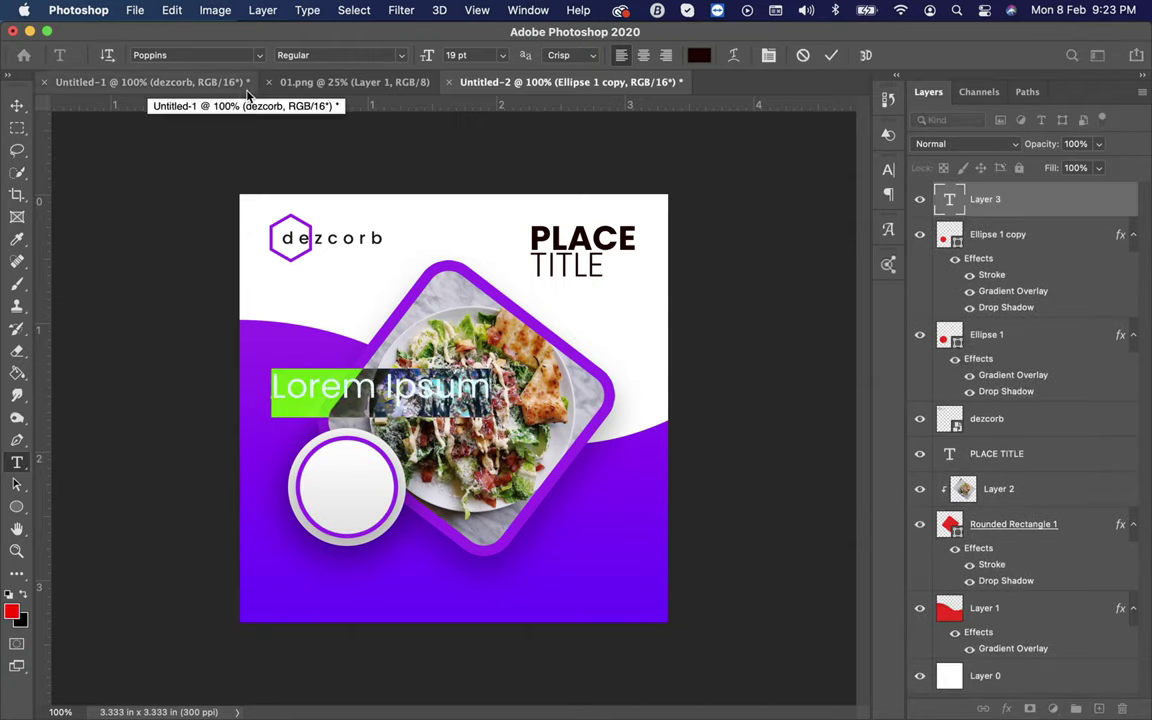
pyautogui.write('15% ')
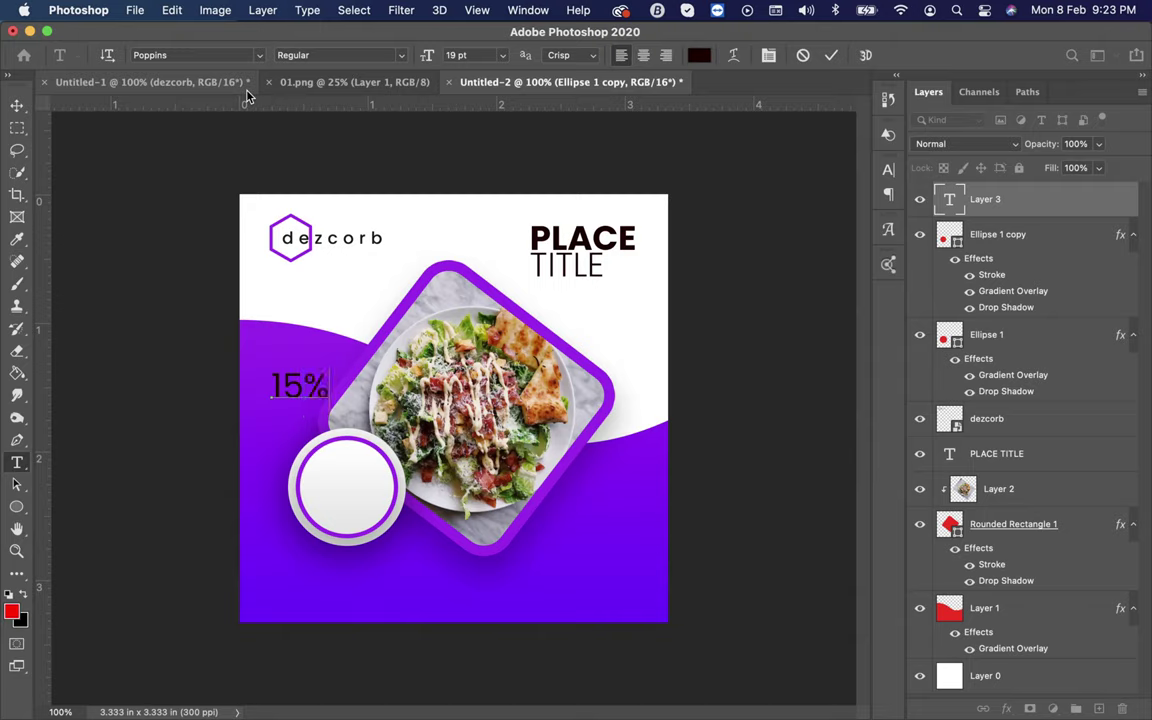
pyautogui.write('off')
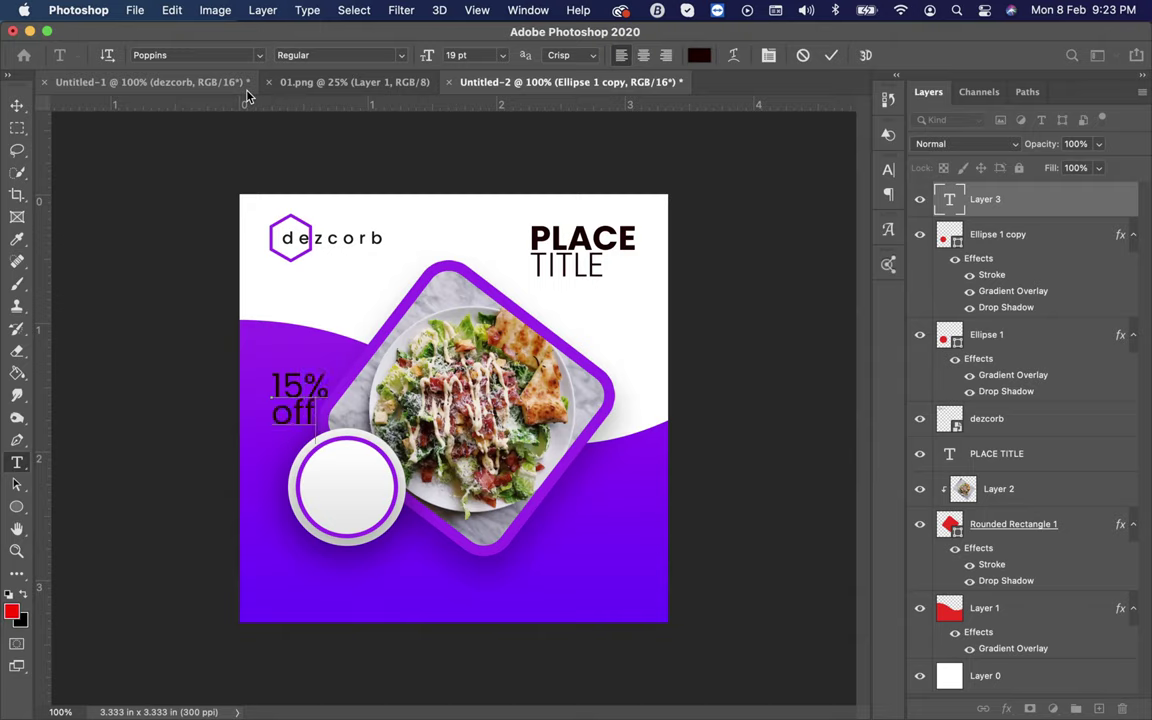
pyautogui.press('BackSpace')
pyautogui.press('BackSpace')
pyautogui.press('BackSpace')
pyautogui.write('OFF')
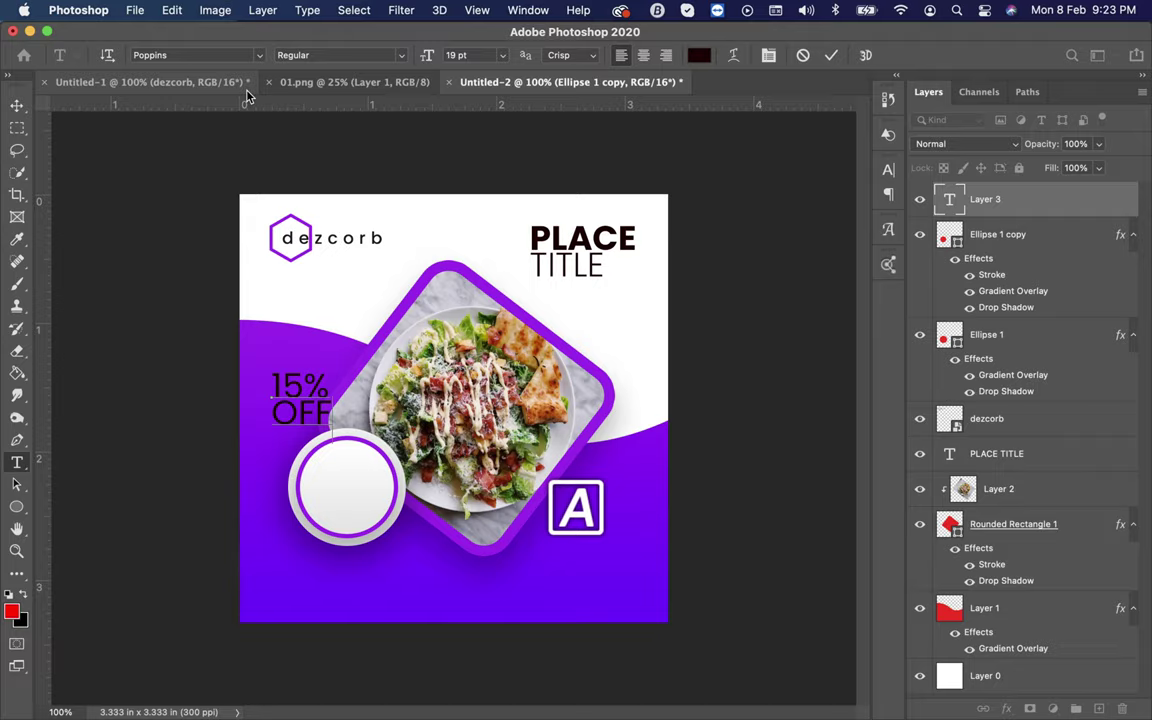
# Step: Change the 15% OFF text's font to Impact
pyautogui.press('super+a')
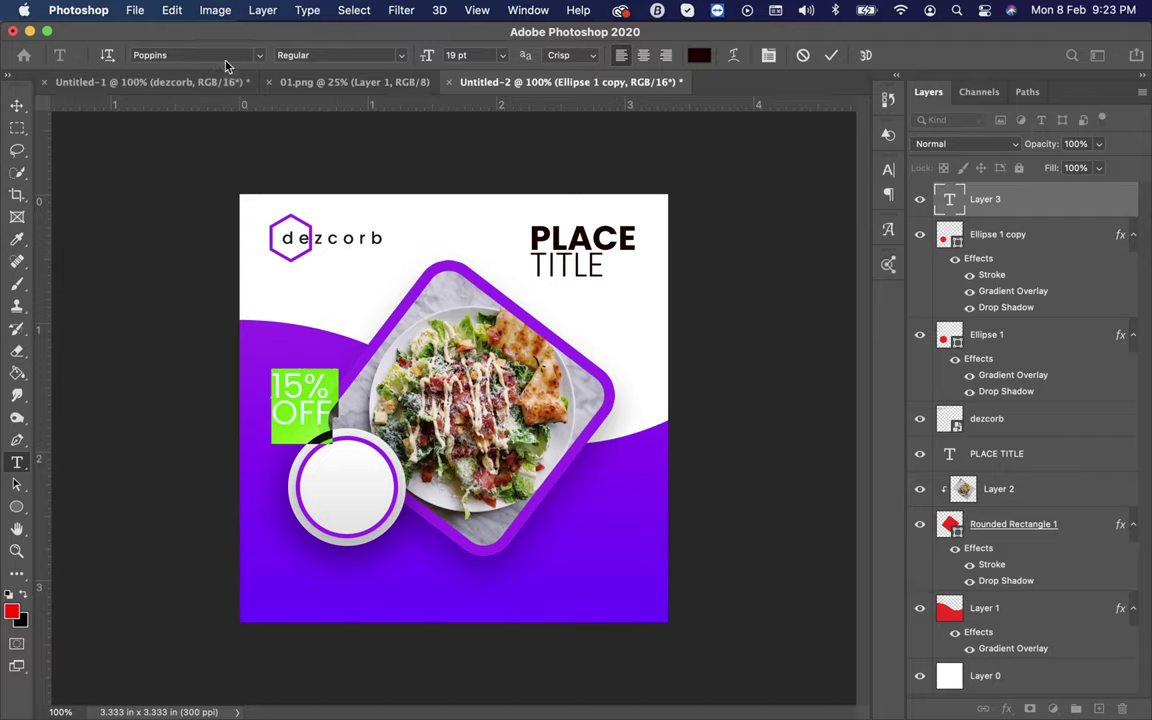
pyautogui.click(227, 57)
pyautogui.write('Impact')
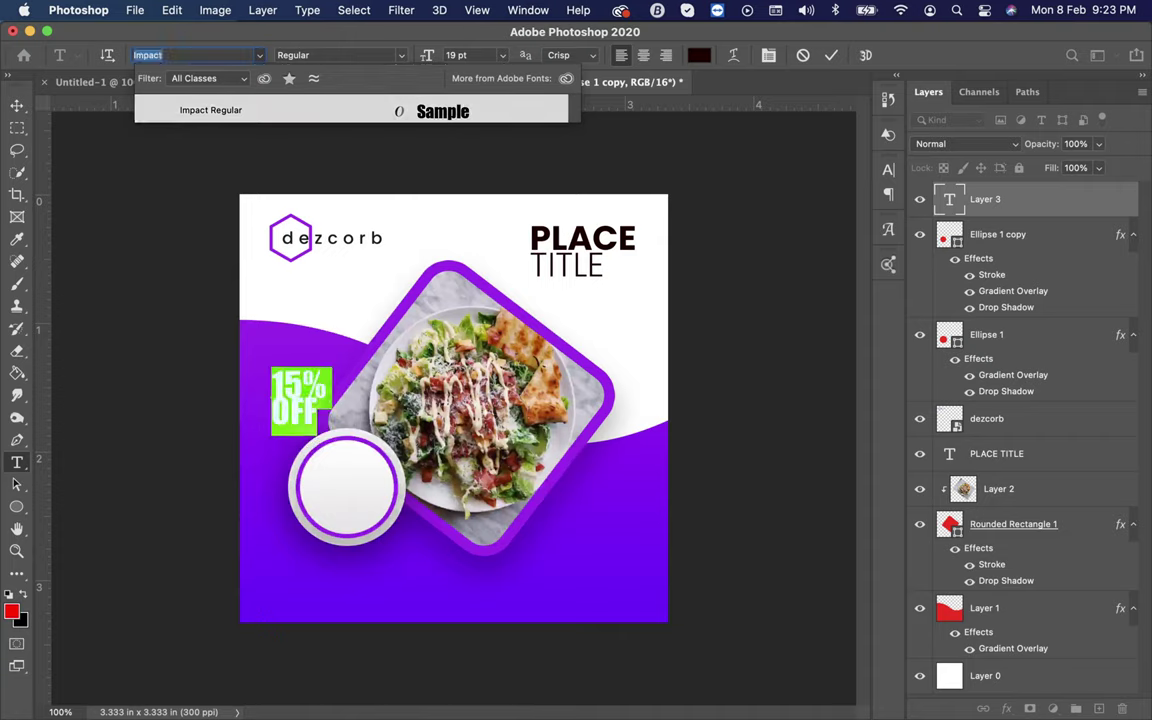
pyautogui.press('Return')
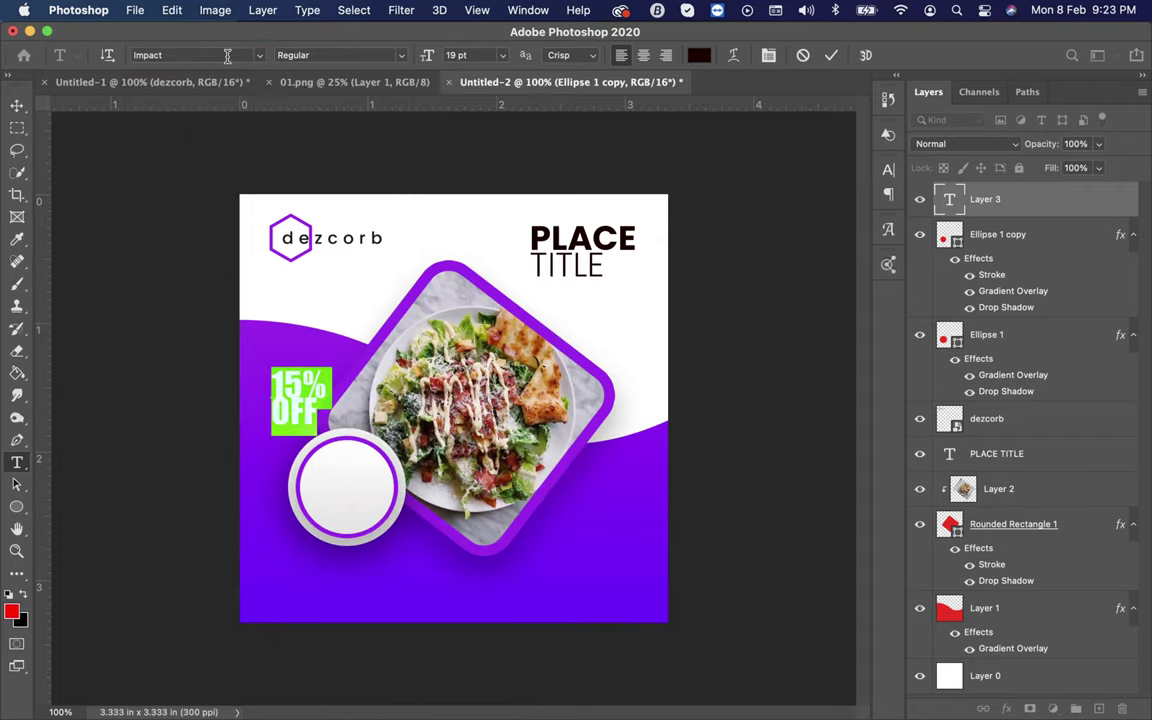
# Step: In the Character panel, set leading to 4 pt, enable Faux Italic and make the text black
pyautogui.click(530, 10)
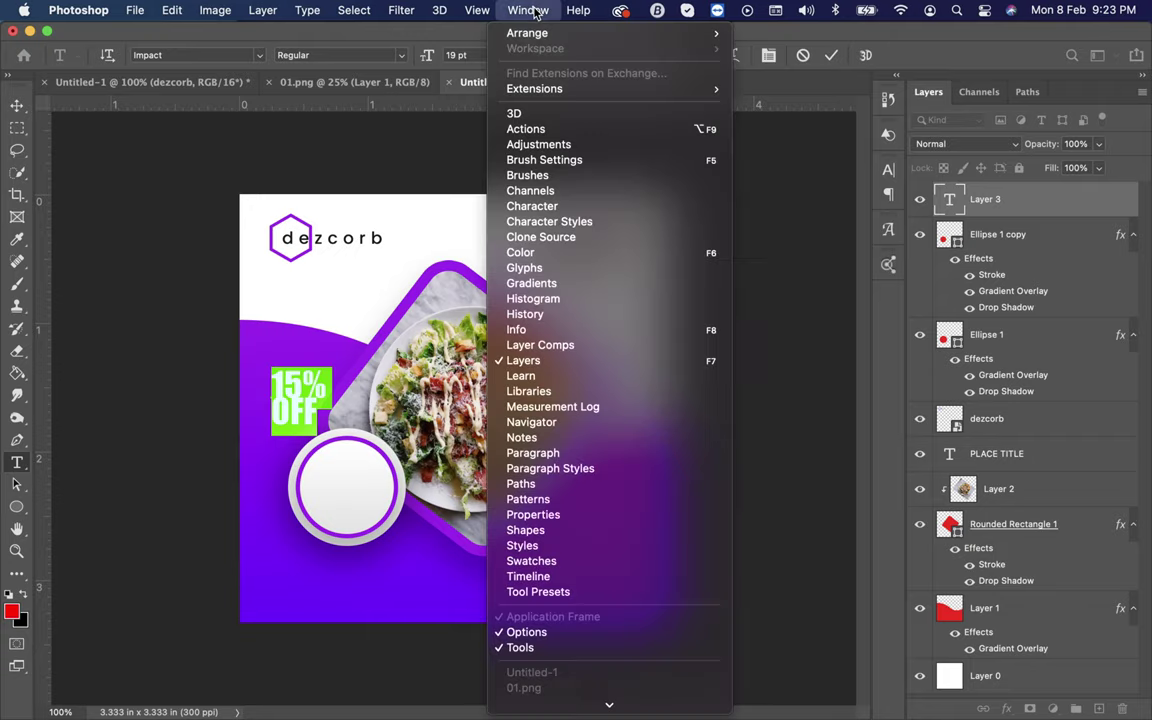
pyautogui.click(575, 214)
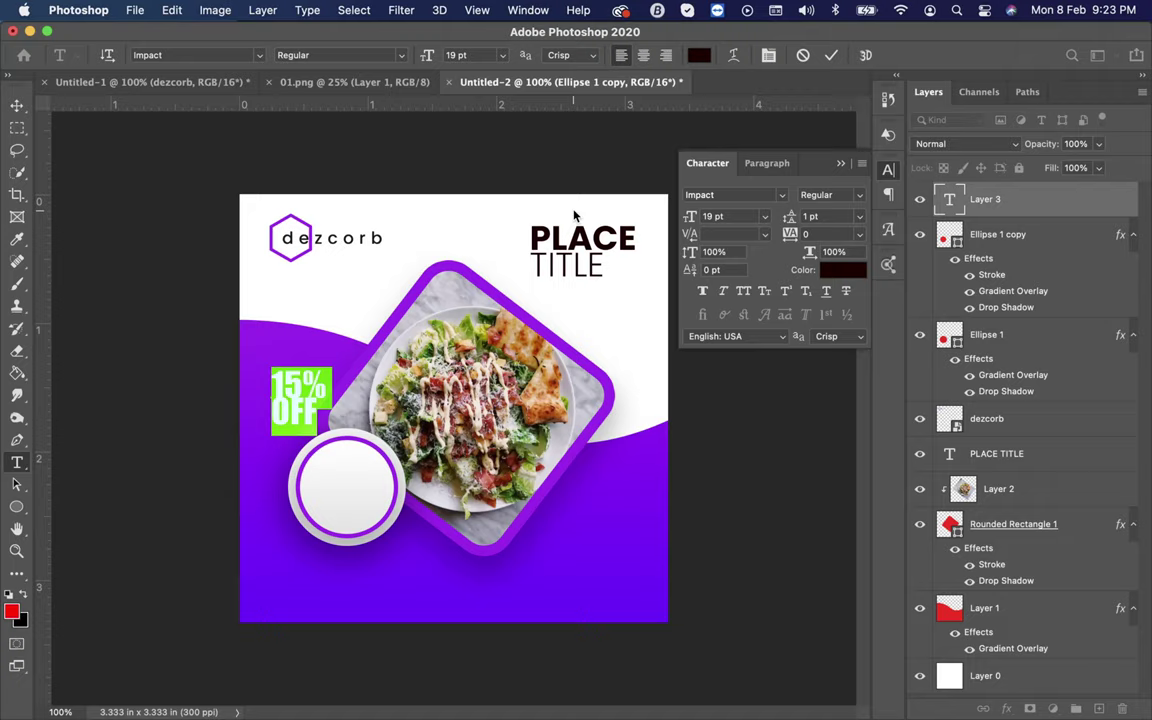
pyautogui.click(822, 220)
pyautogui.press('Up')
pyautogui.press('Up')
pyautogui.press('Up')
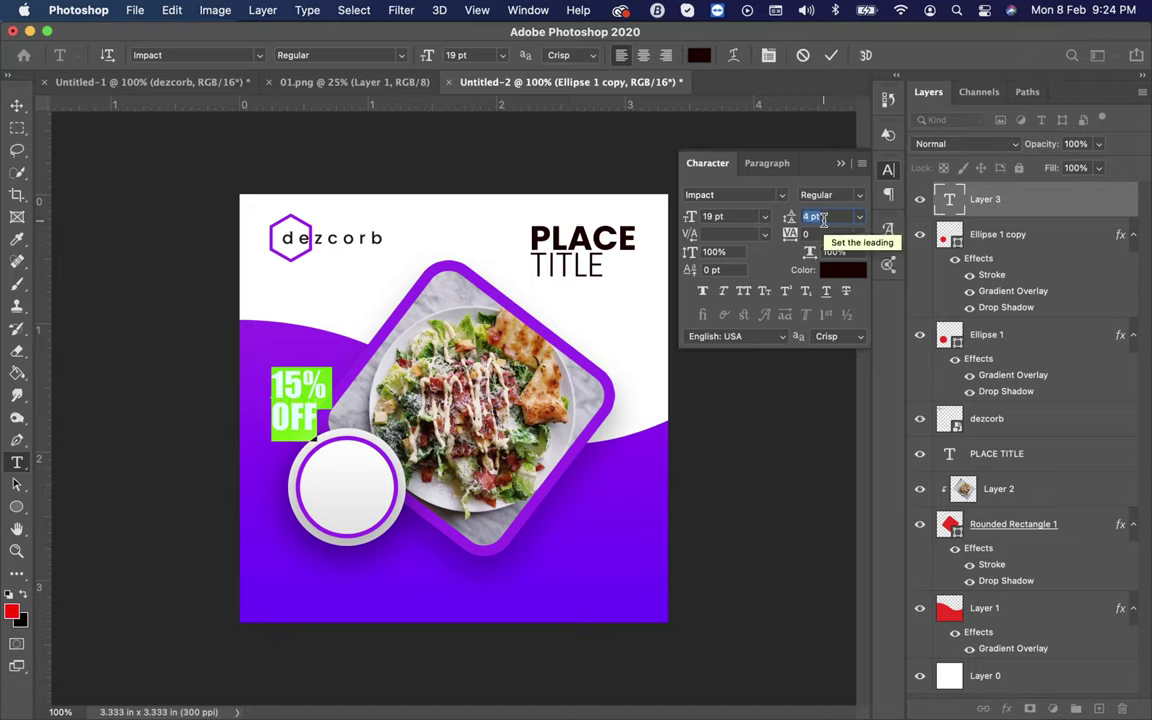
pyautogui.click(726, 295)
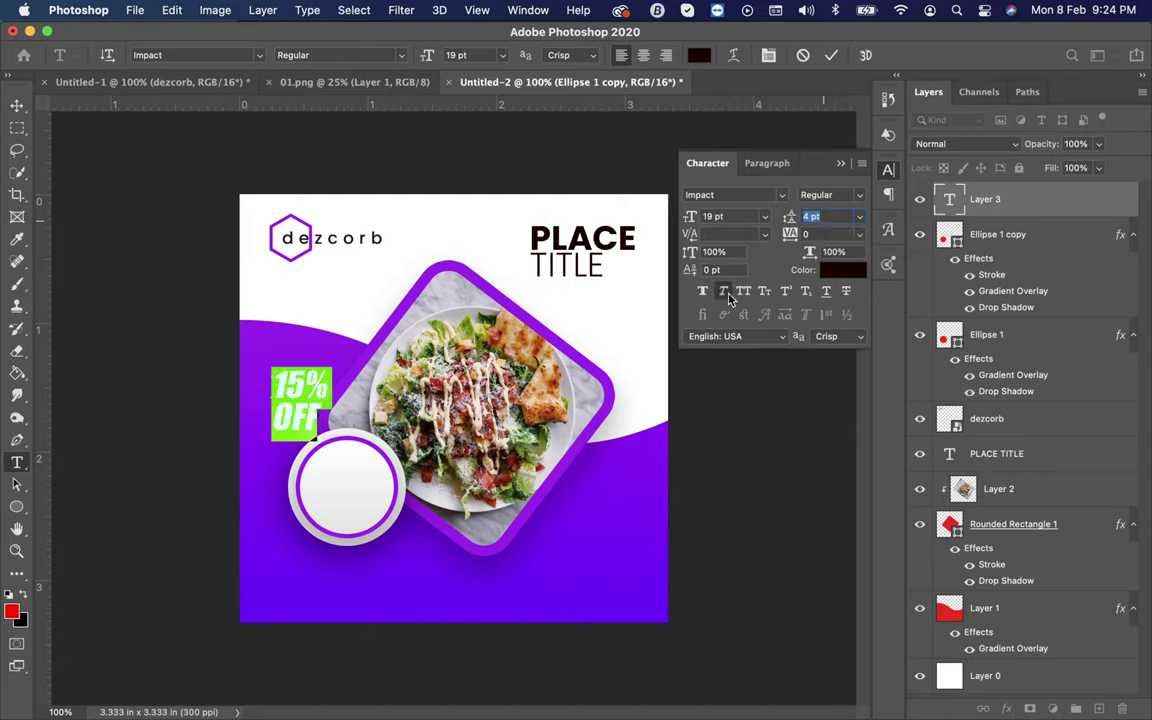
pyautogui.click(697, 57)
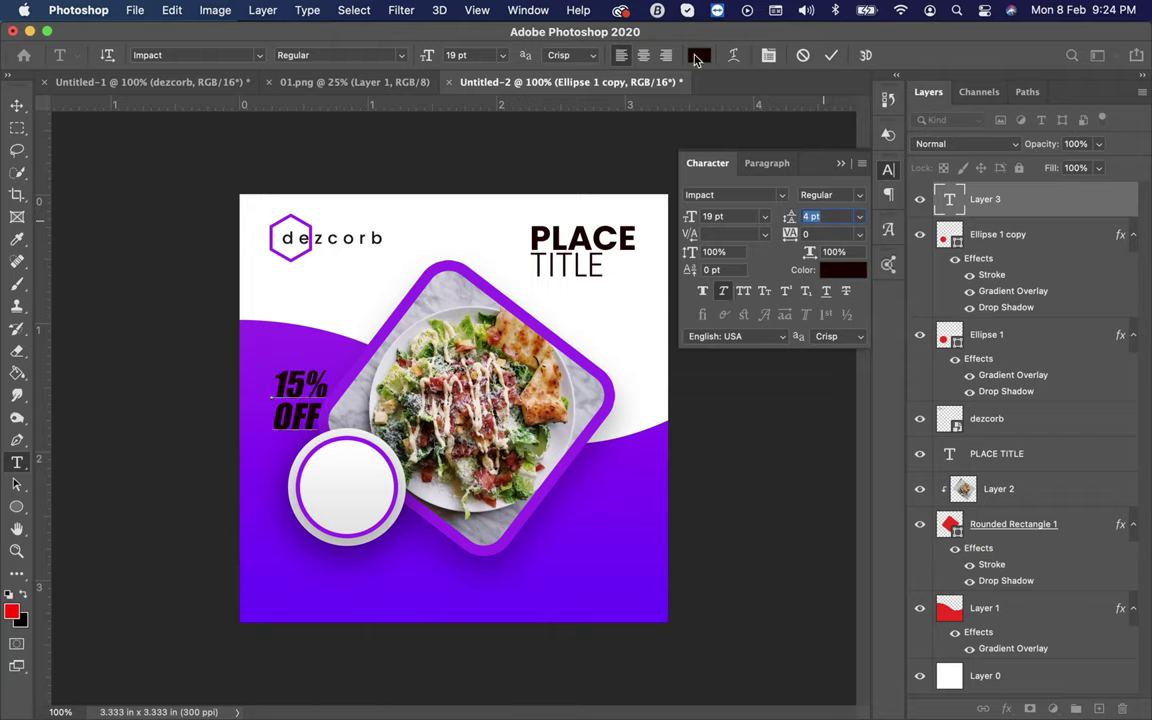
pyautogui.click(671, 544)
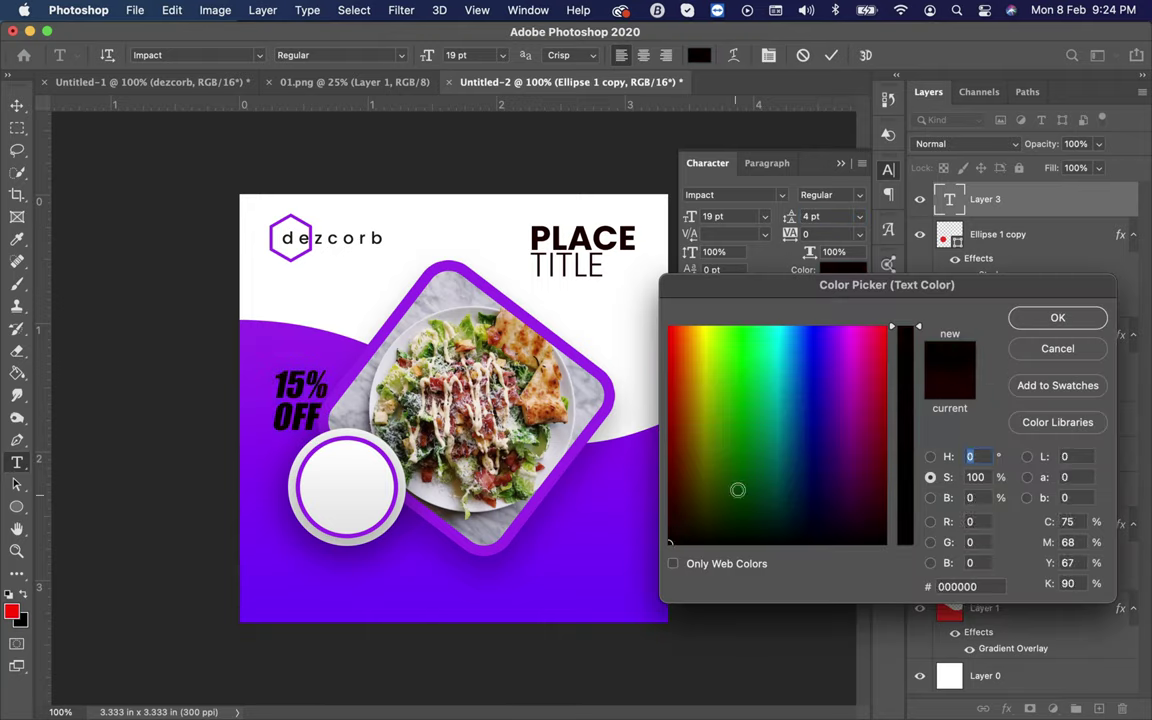
pyautogui.click(1030, 318)
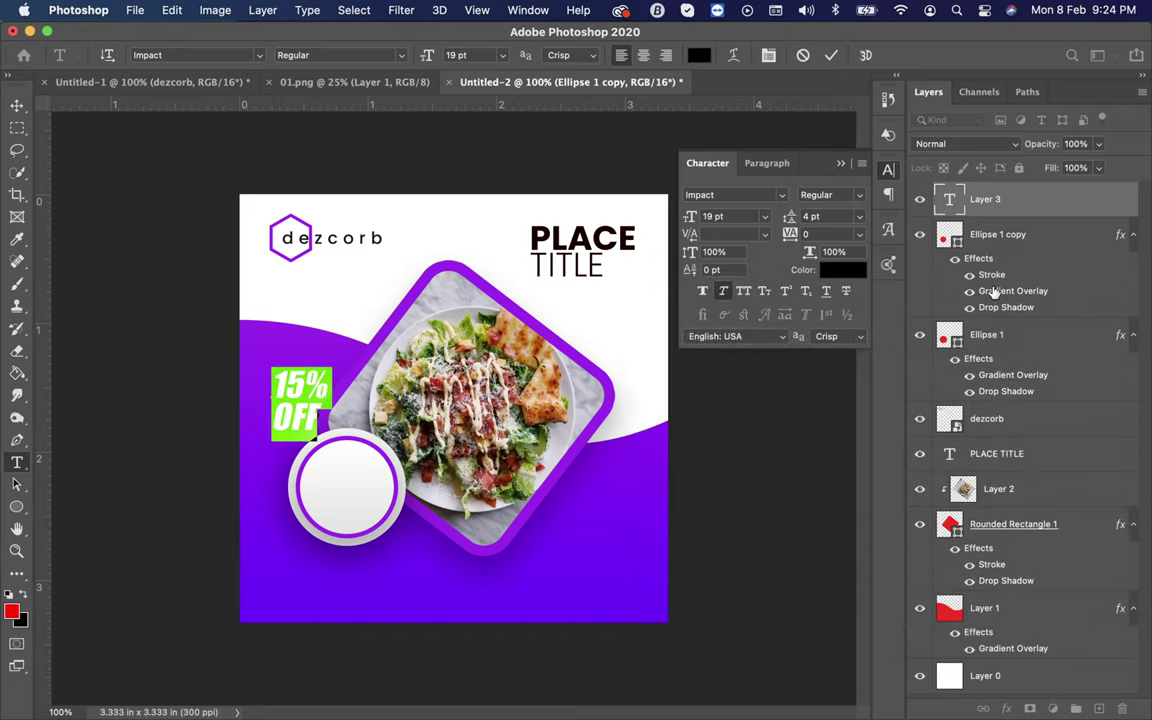
# Step: Commit the 15% OFF text and move it inside the white circle
pyautogui.click(830, 57)
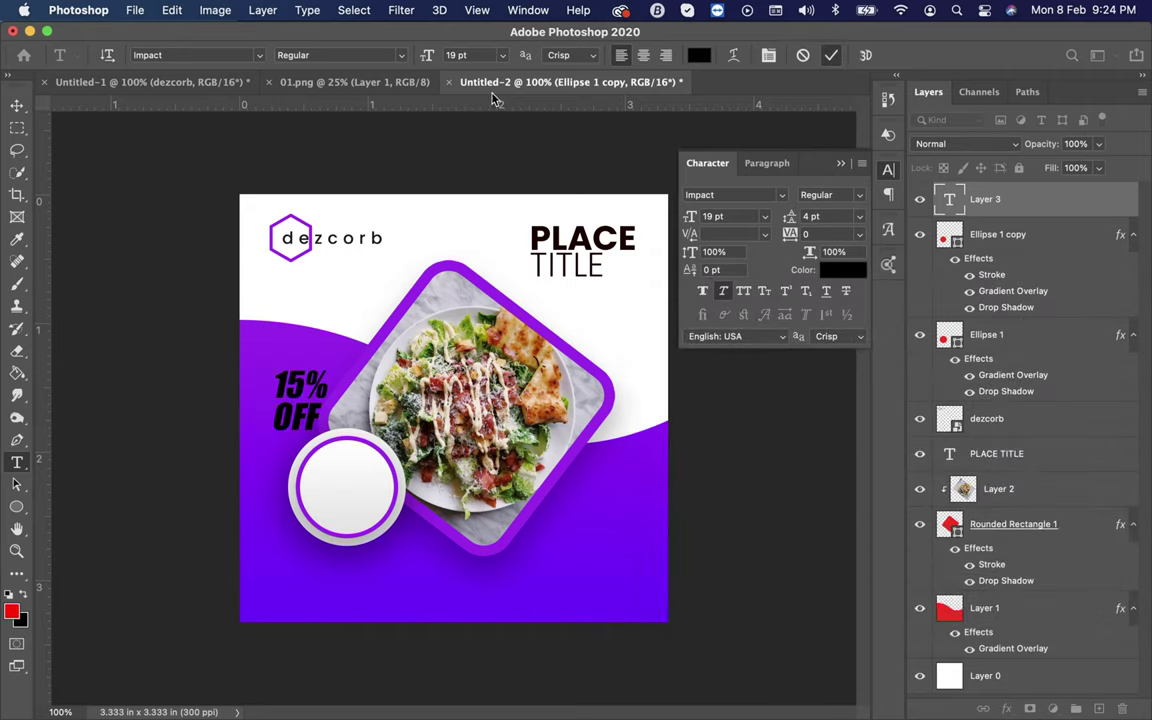
pyautogui.click(16, 107)
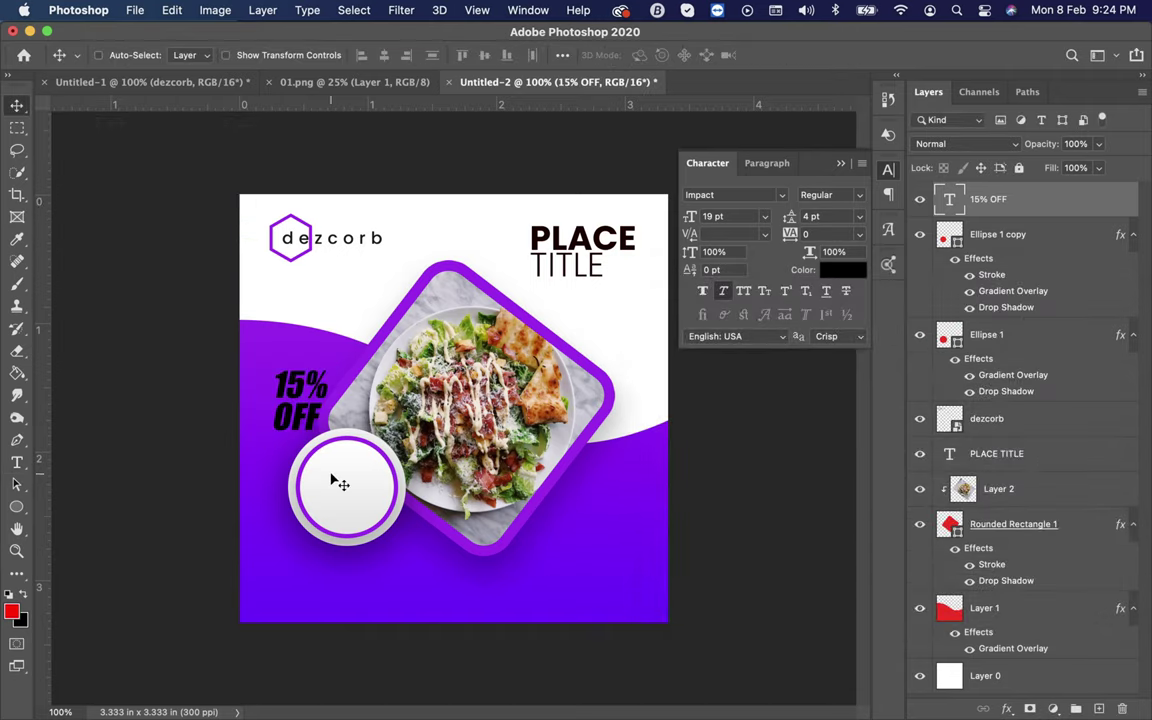
pyautogui.moveTo(288, 401); pyautogui.dragTo(334, 488)
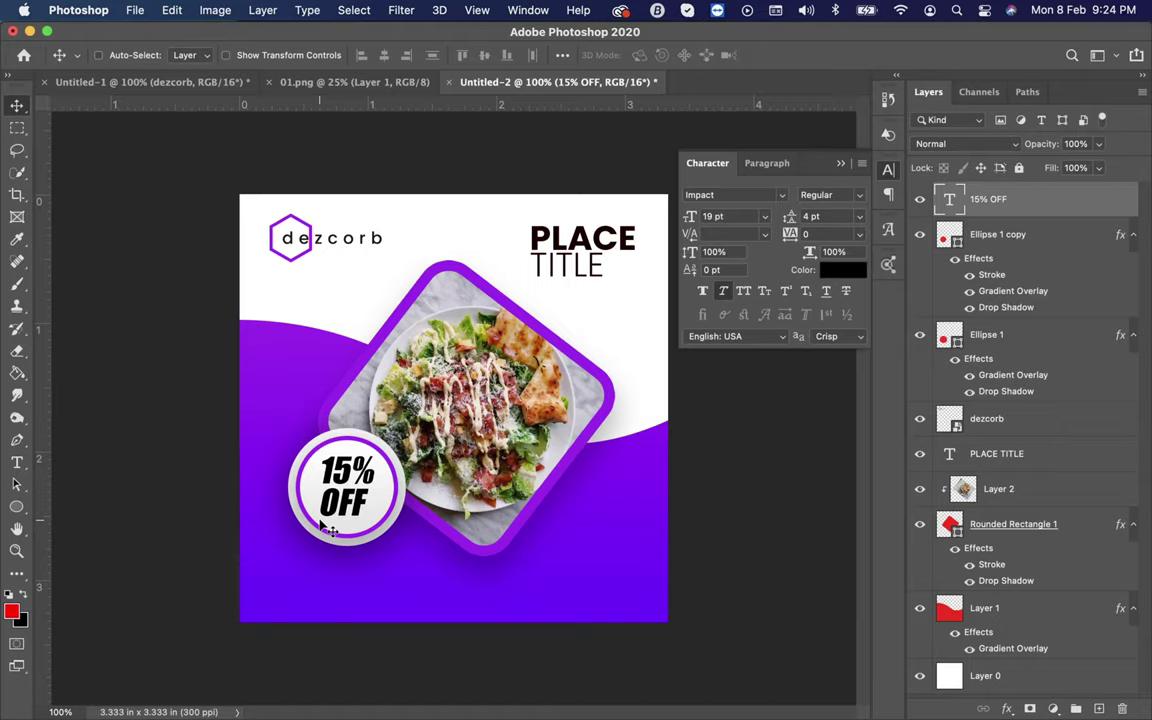
pyautogui.click(18, 463)
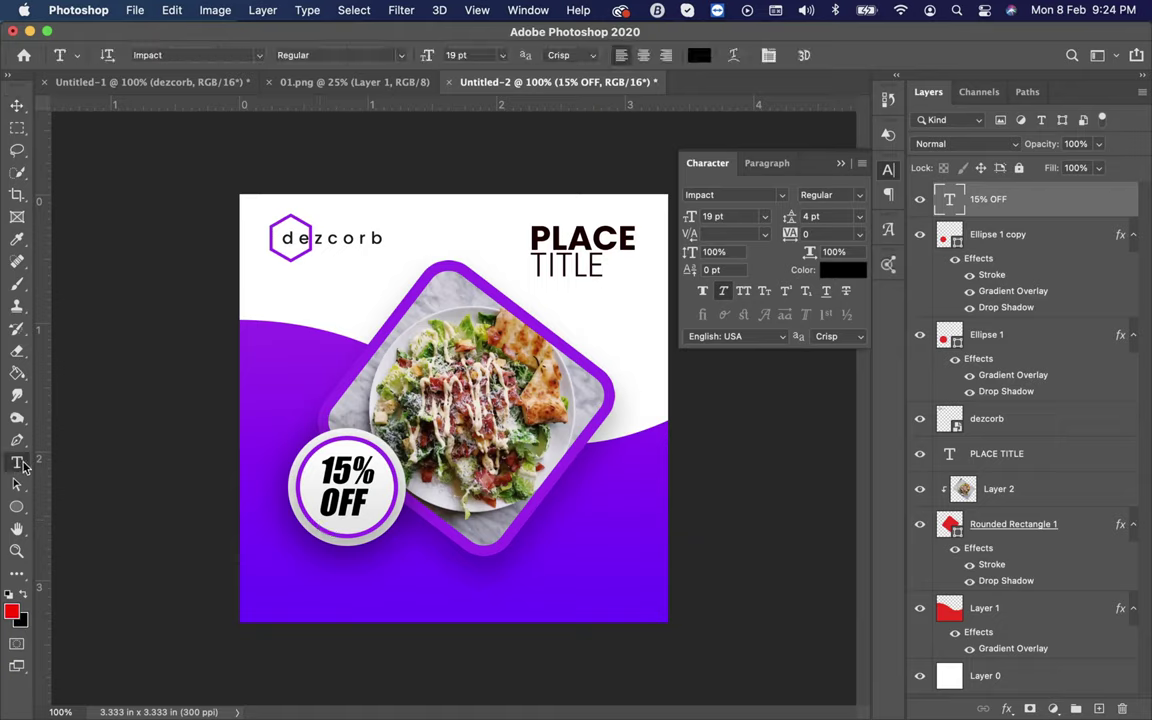
pyautogui.click(265, 607)
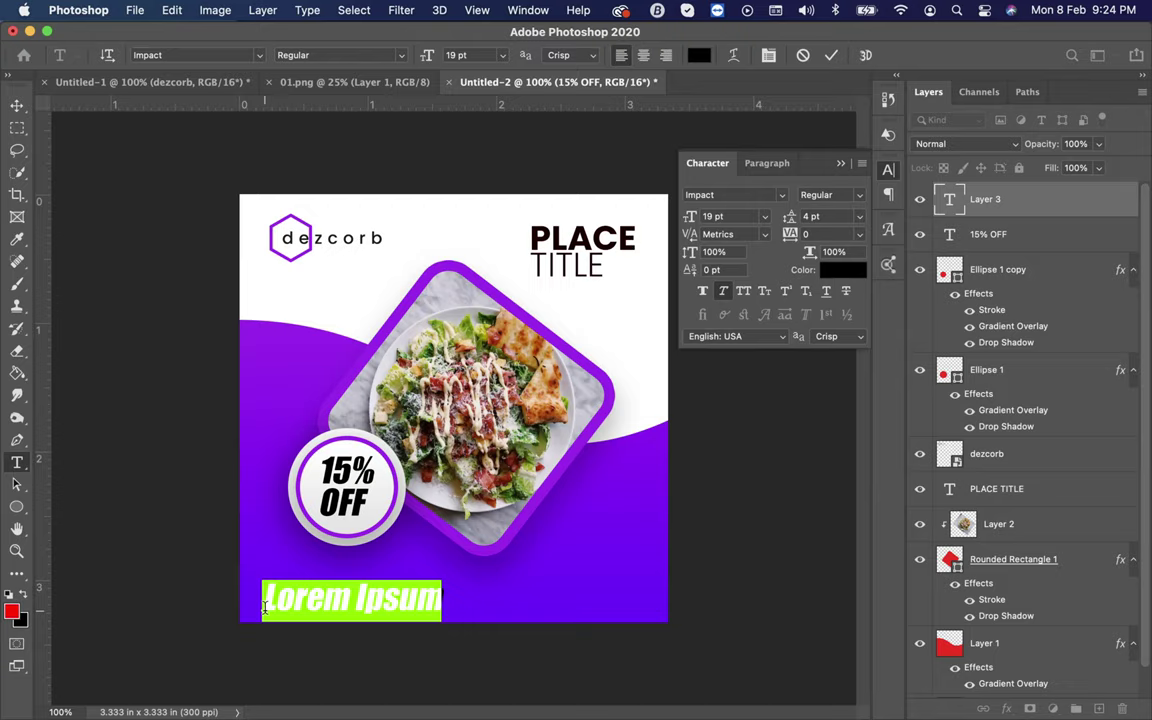
pyautogui.write('www.')
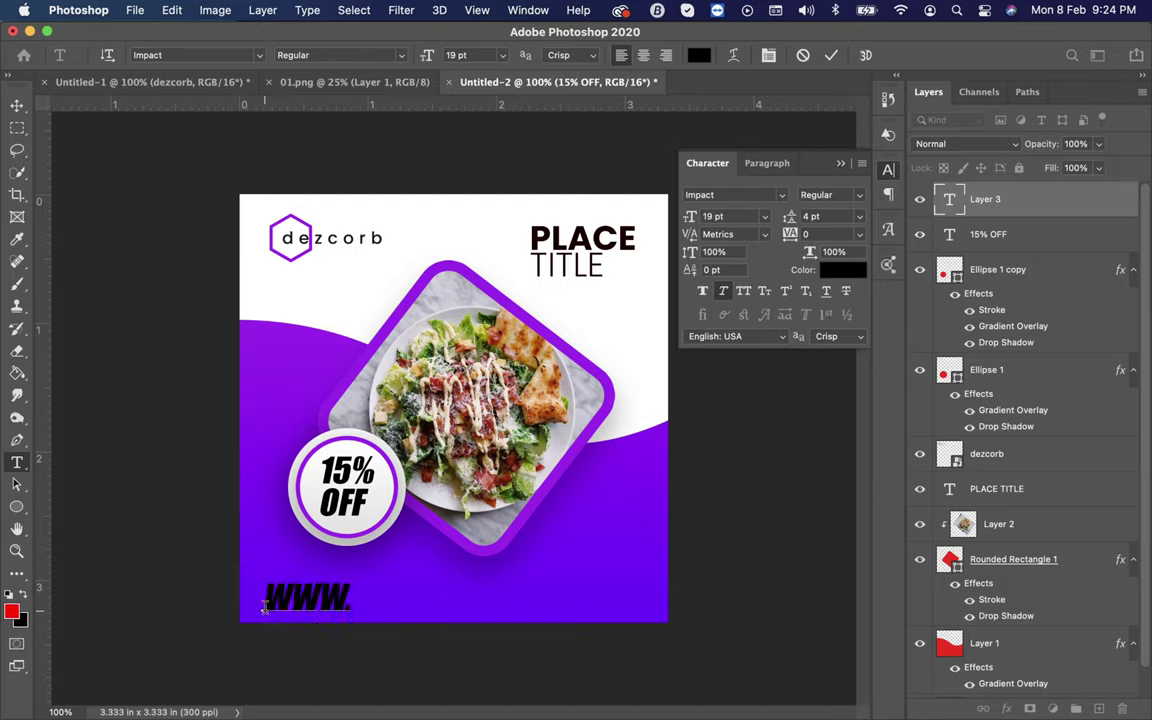
pyautogui.write('dezcorb.co')
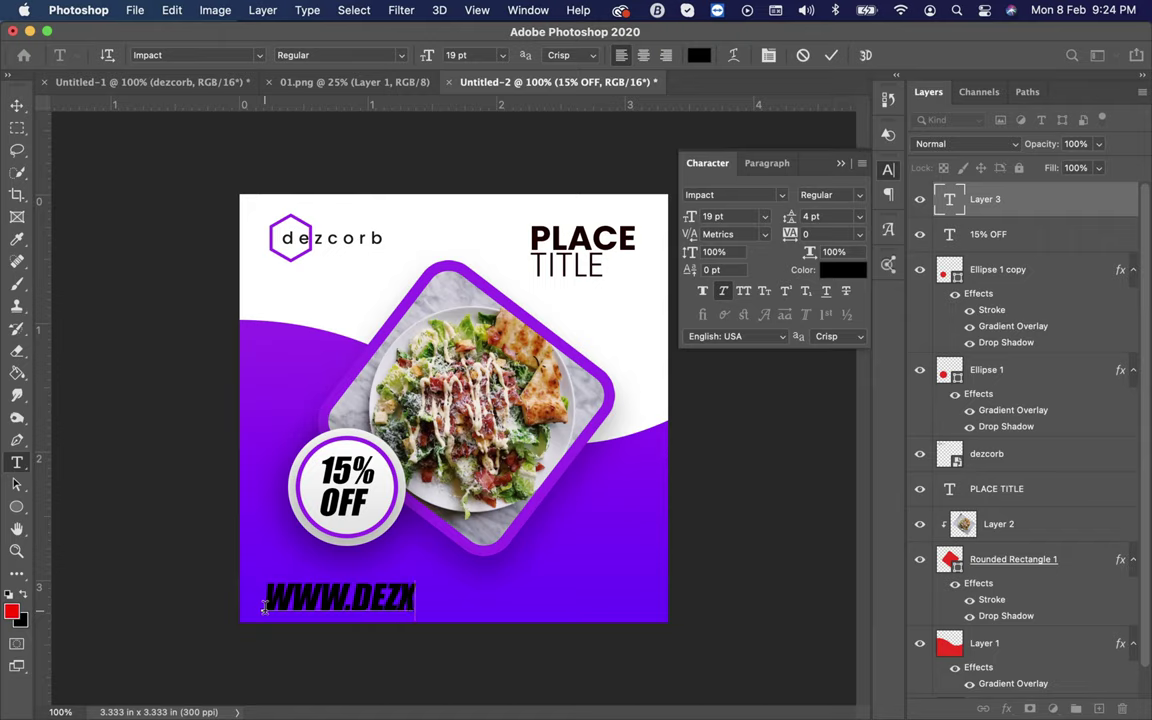
pyautogui.write('m')
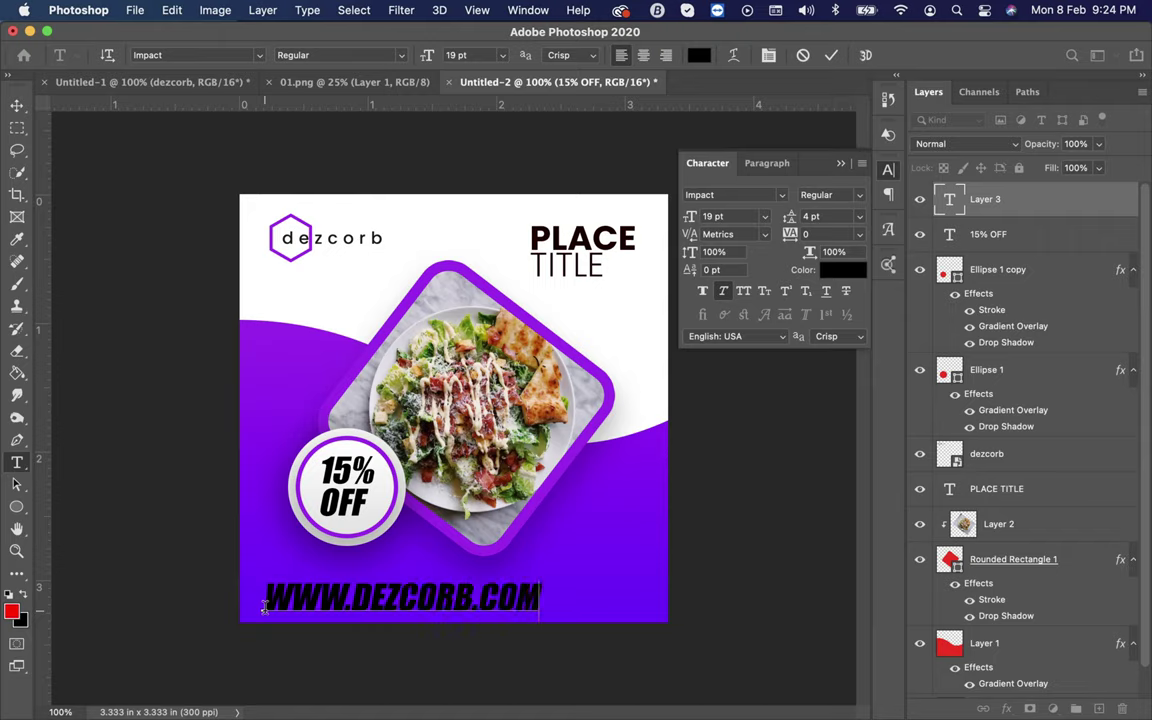
pyautogui.hotkey('ctrl', 'a')
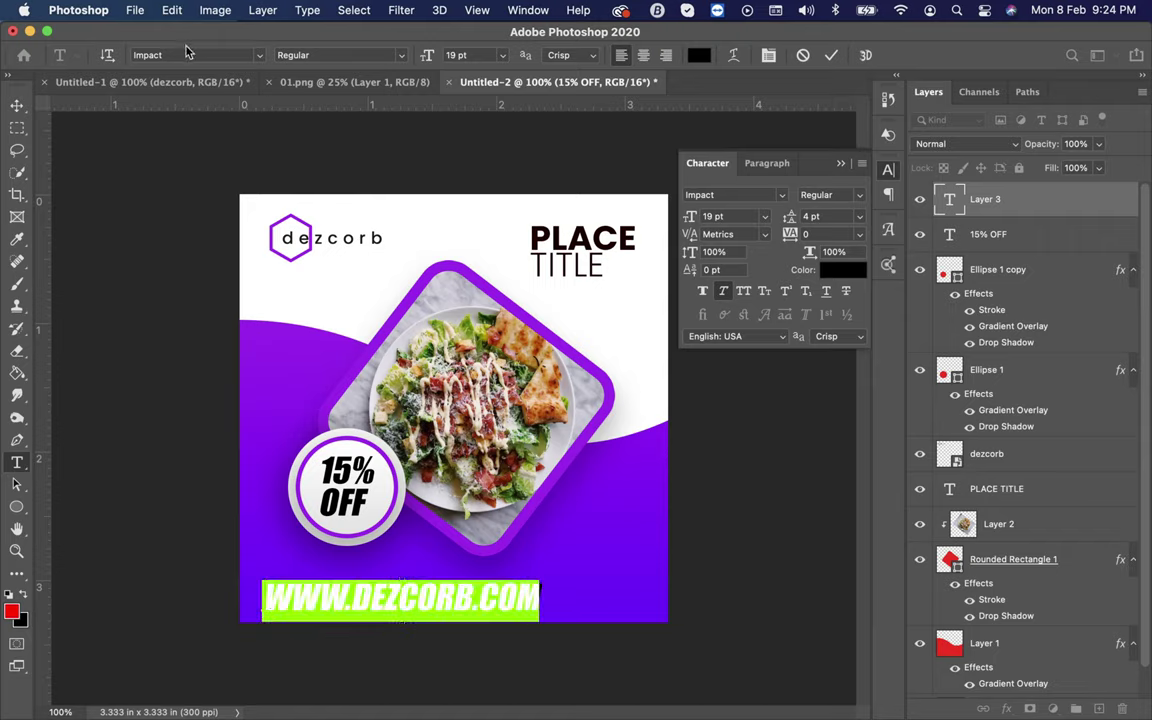
pyautogui.click(181, 56)
pyautogui.write('POPP')
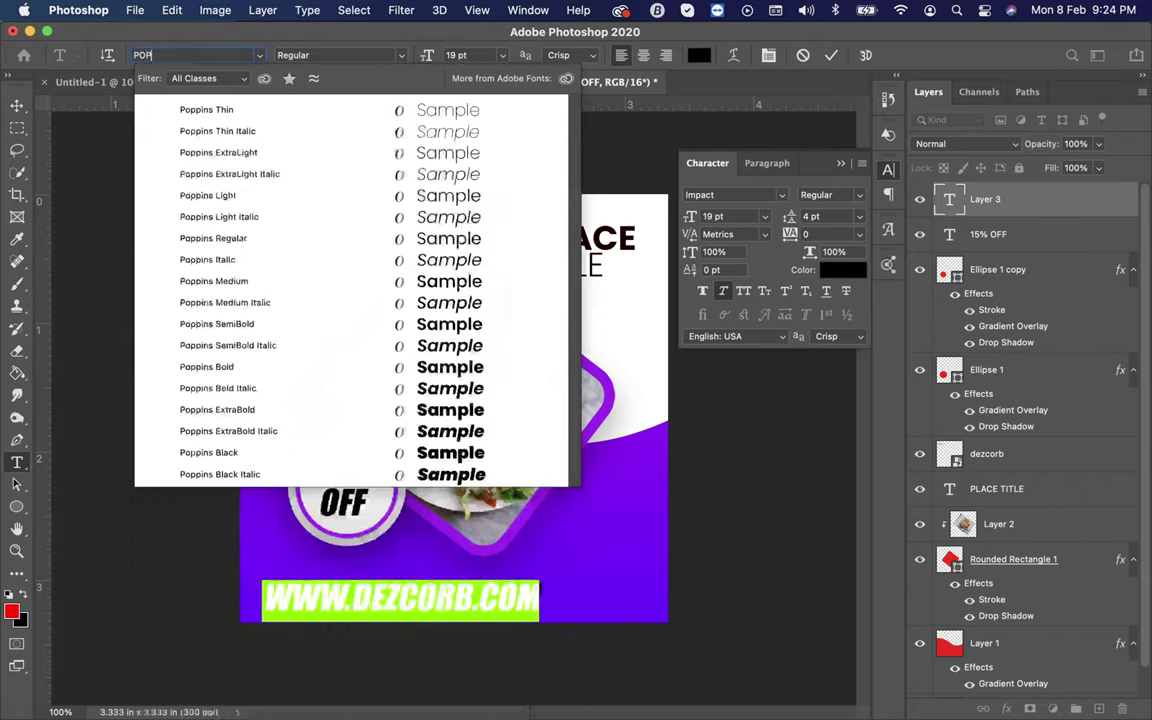
# Step: Set the website text to upright Poppins Regular, tracking 200, size 8 pt, and commit
pyautogui.click(224, 239)
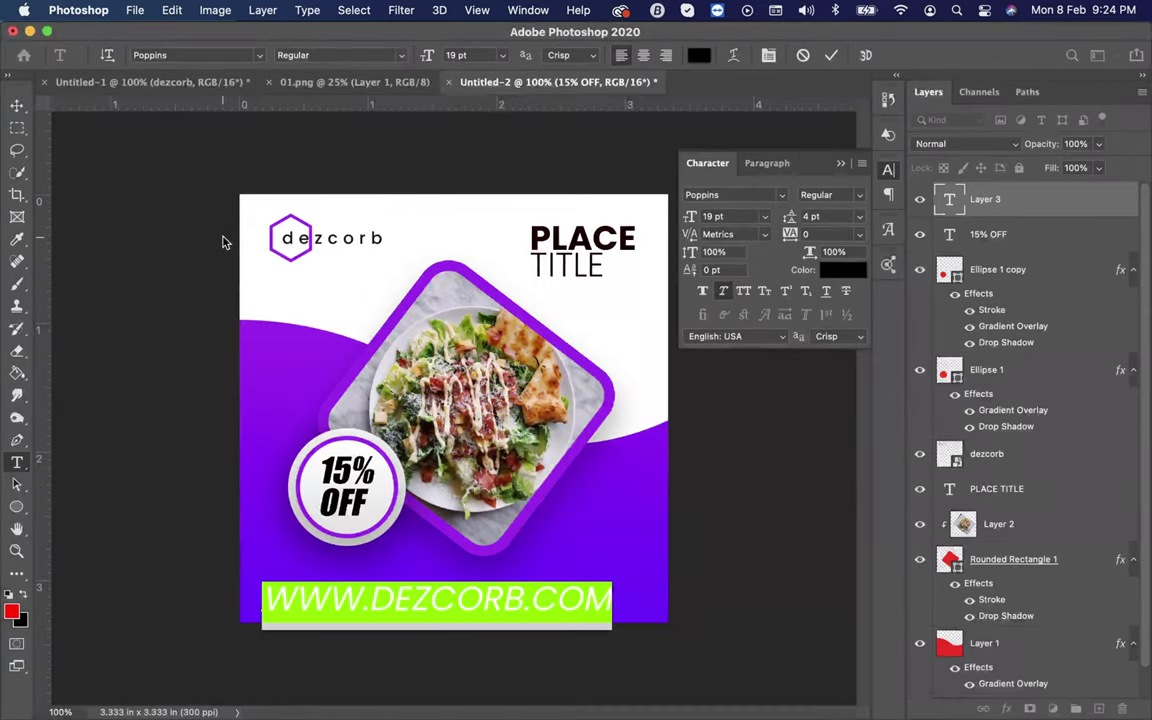
pyautogui.click(723, 292)
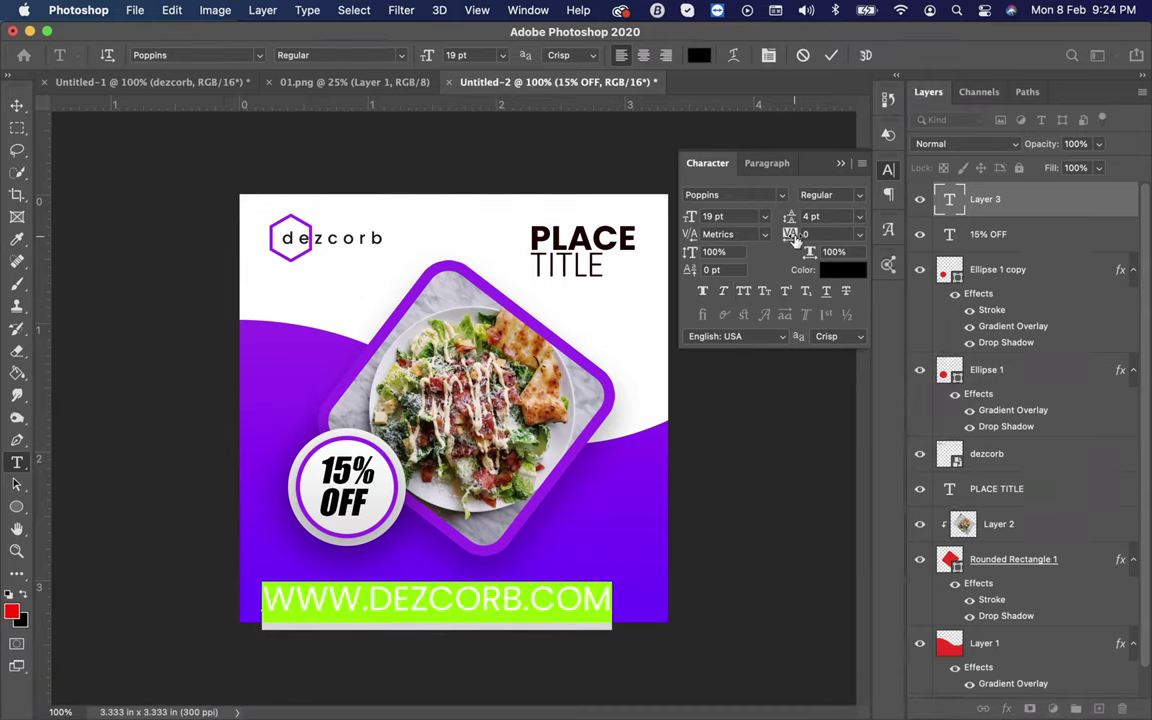
pyautogui.moveTo(795, 234); pyautogui.dragTo(803, 241)
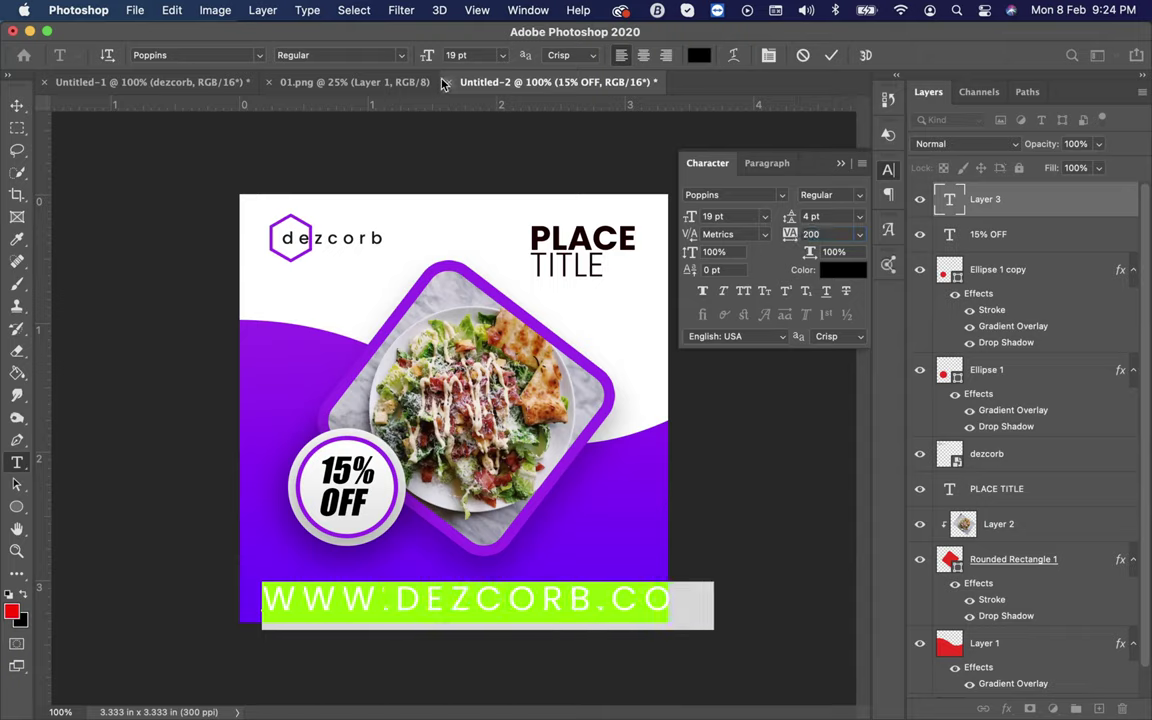
pyautogui.moveTo(426, 56)
pyautogui.mouseDown()
pyautogui.moveTo(390, 58)
pyautogui.moveTo(417, 62)
pyautogui.mouseUp()
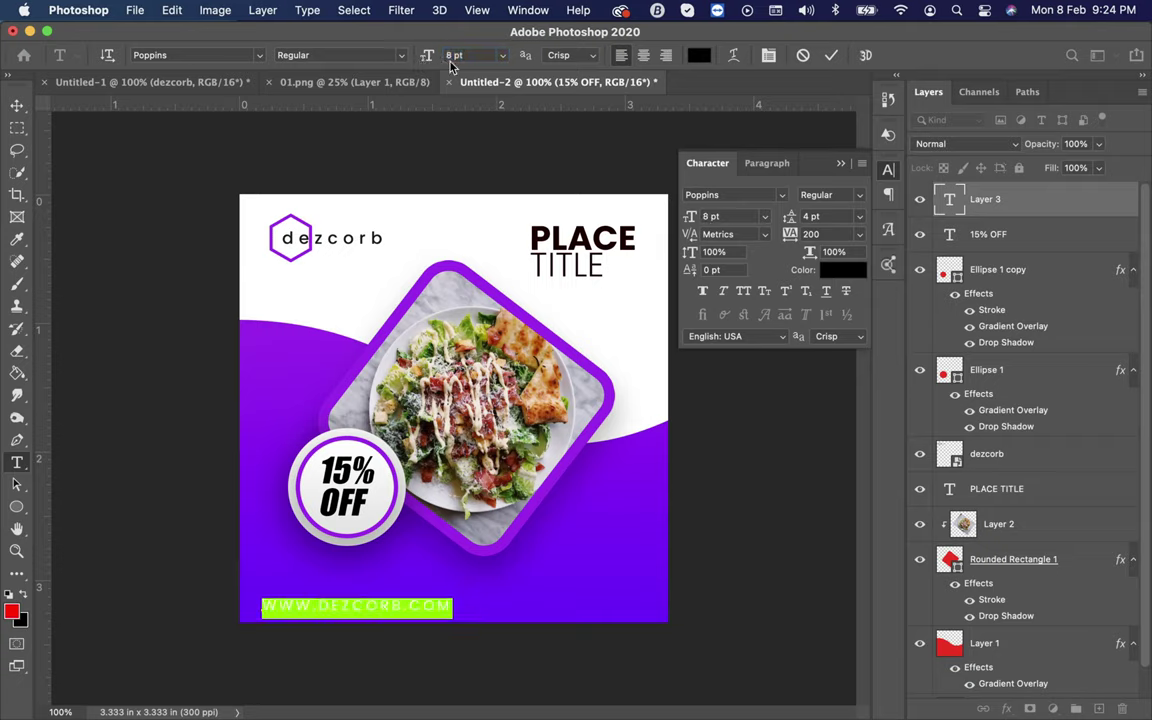
pyautogui.click(16, 104)
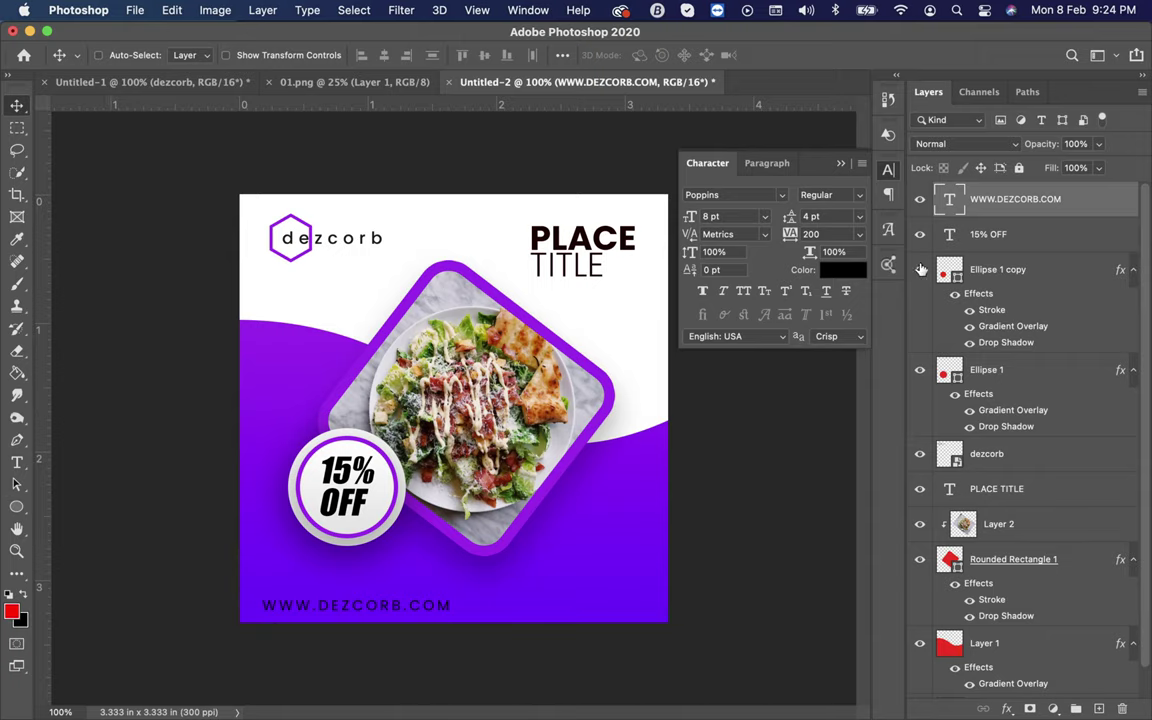
# Step: Make the website text white, centre it near the bottom, and collapse the Character panel
pyautogui.click(842, 269)
pyautogui.click(643, 300)
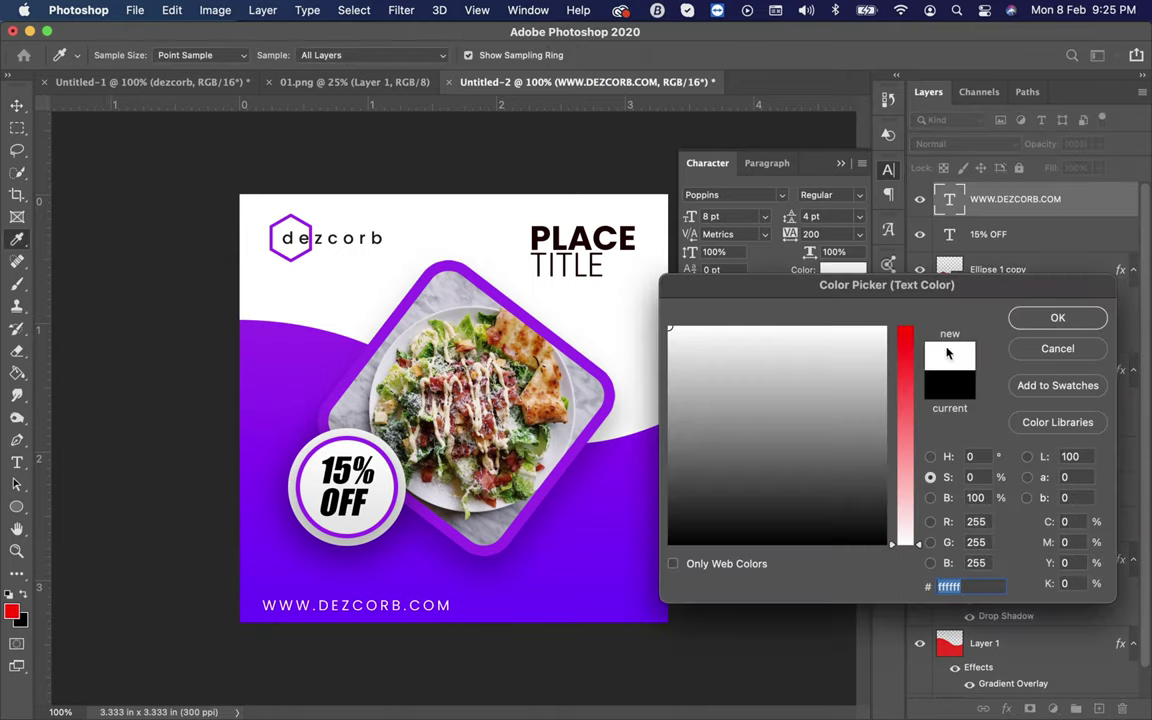
pyautogui.click(1057, 317)
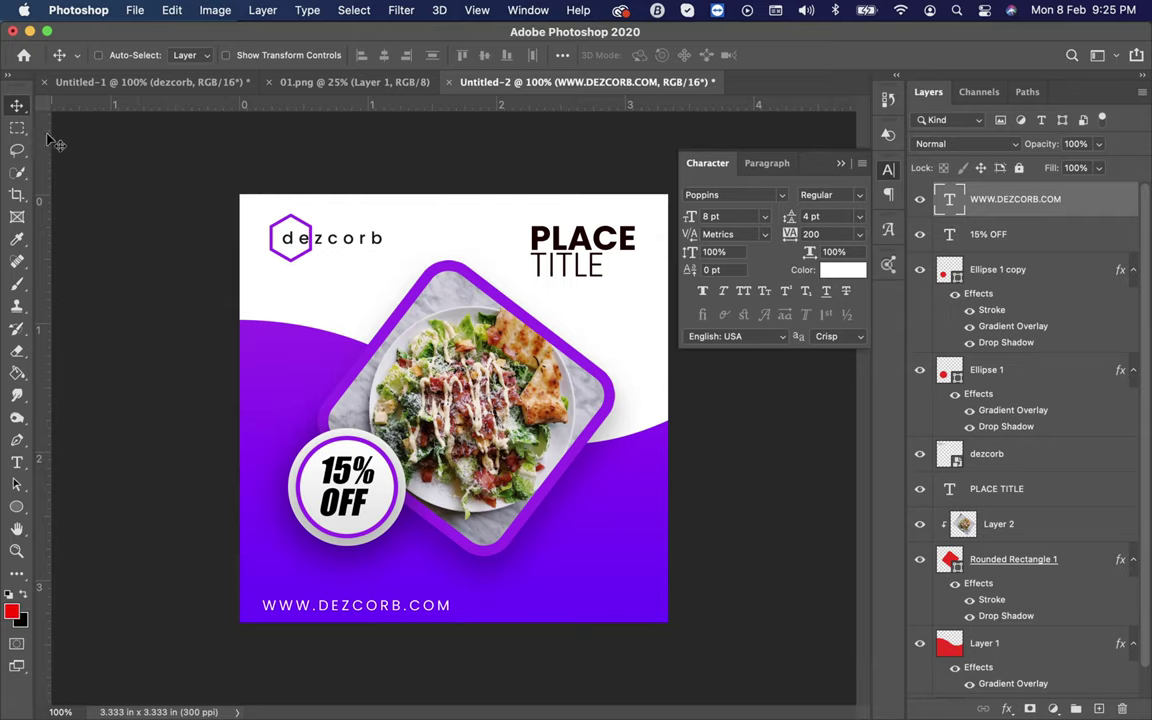
pyautogui.moveTo(401, 607); pyautogui.dragTo(403, 595)
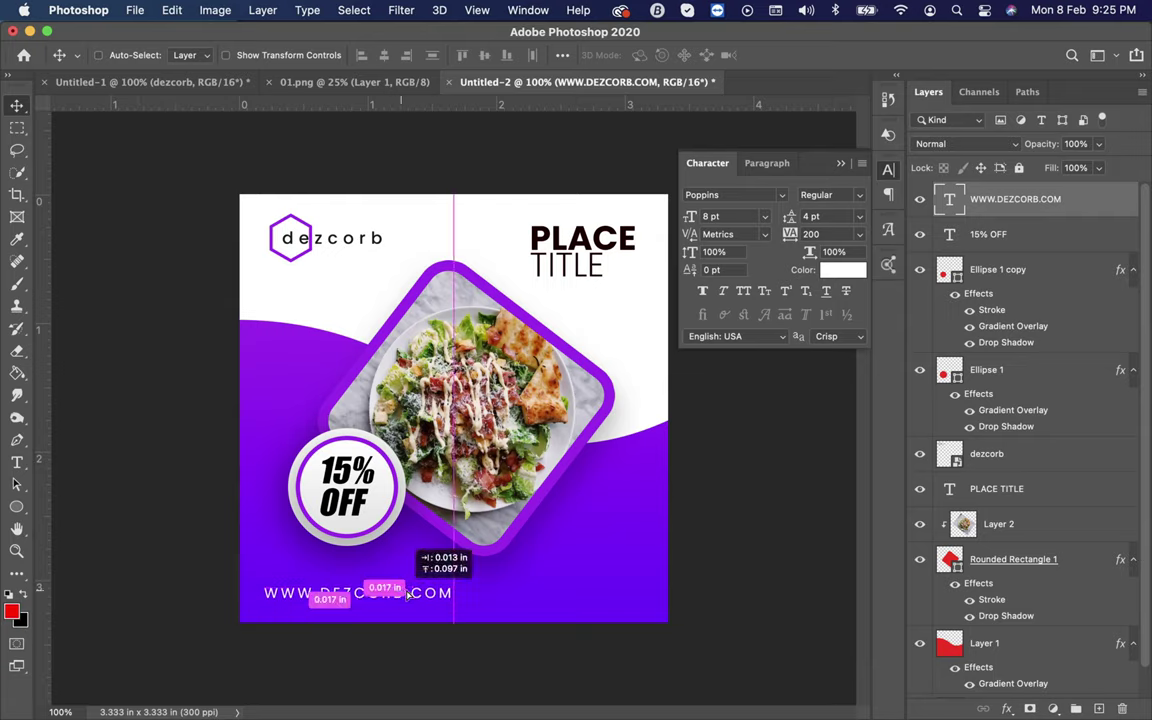
pyautogui.moveTo(408, 594); pyautogui.dragTo(408, 594)
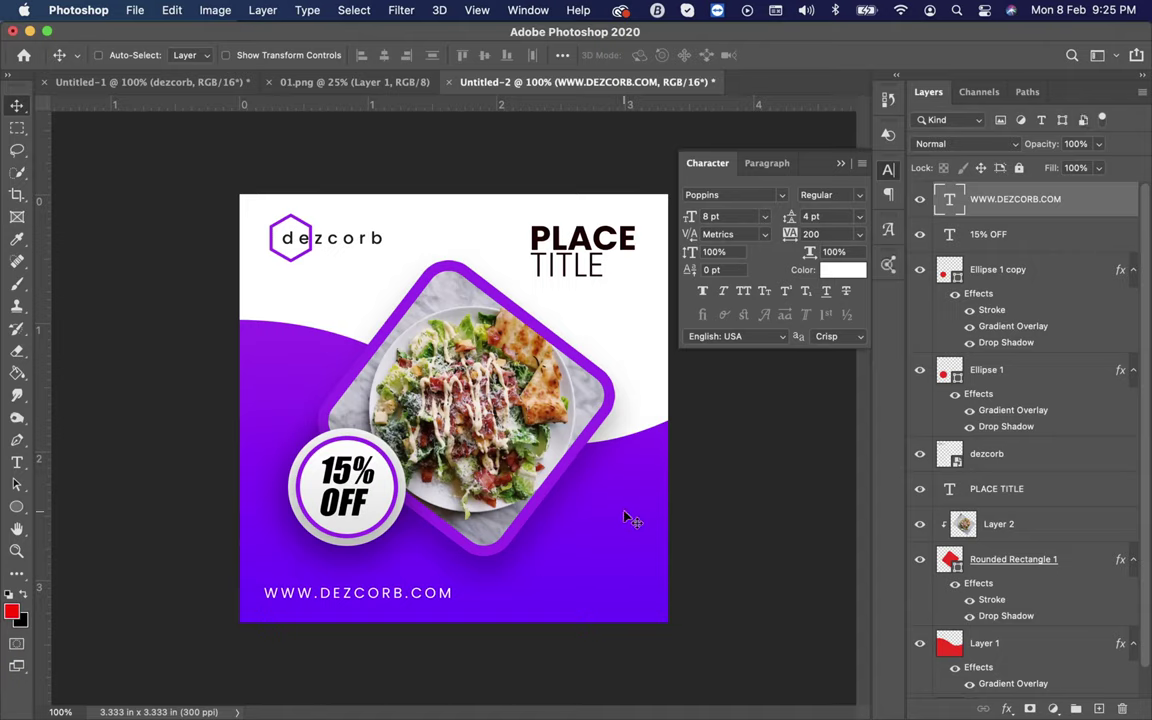
pyautogui.click(842, 163)
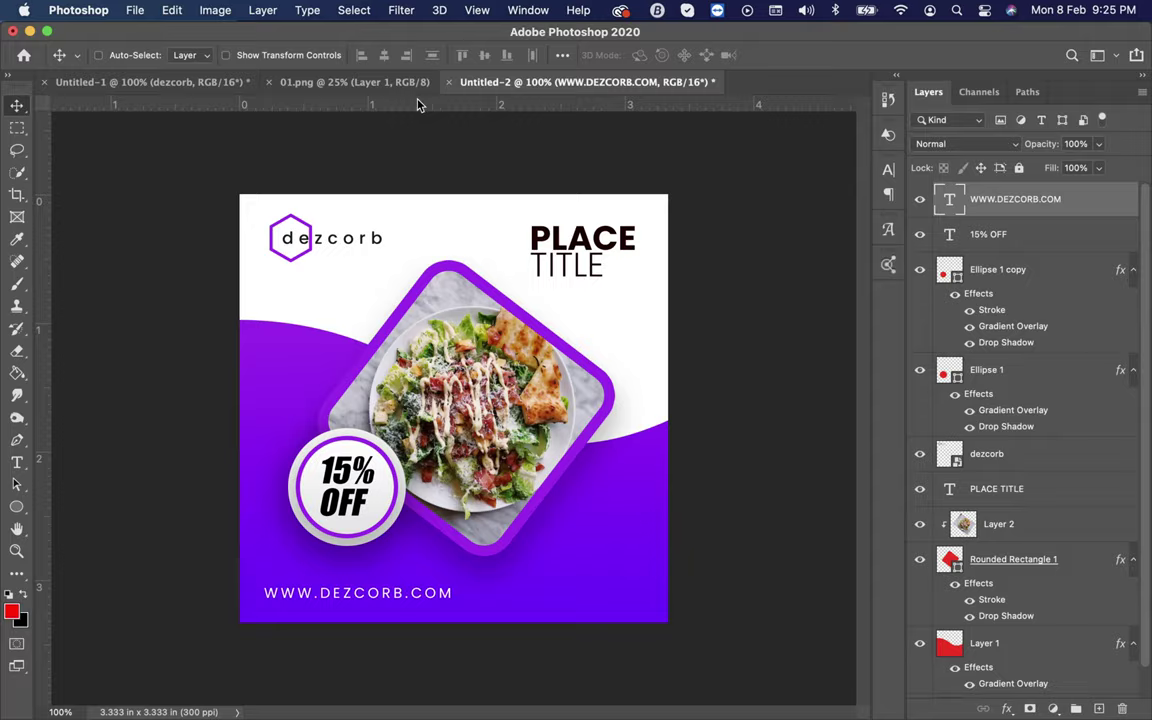
# Step: Zoom 01.png to 50%, show rulers, marquee the three wavy lines, and close the Character panel
pyautogui.click(354, 83)
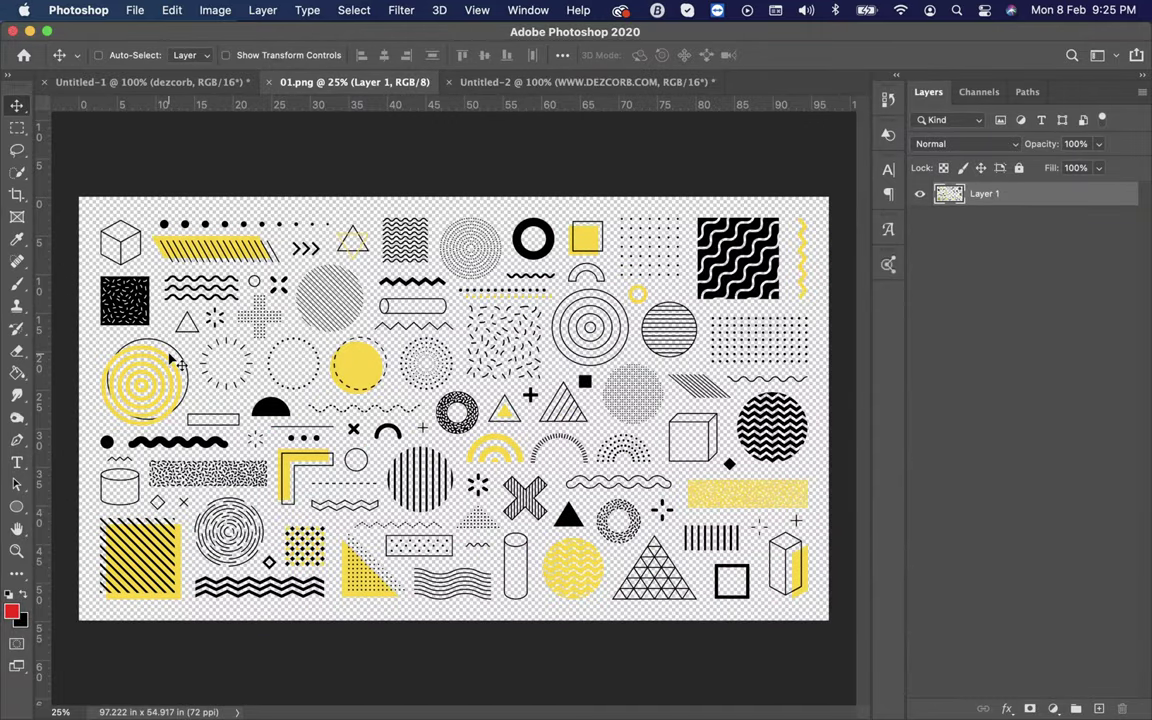
pyautogui.press('super+equal')
pyautogui.press('super+equal')
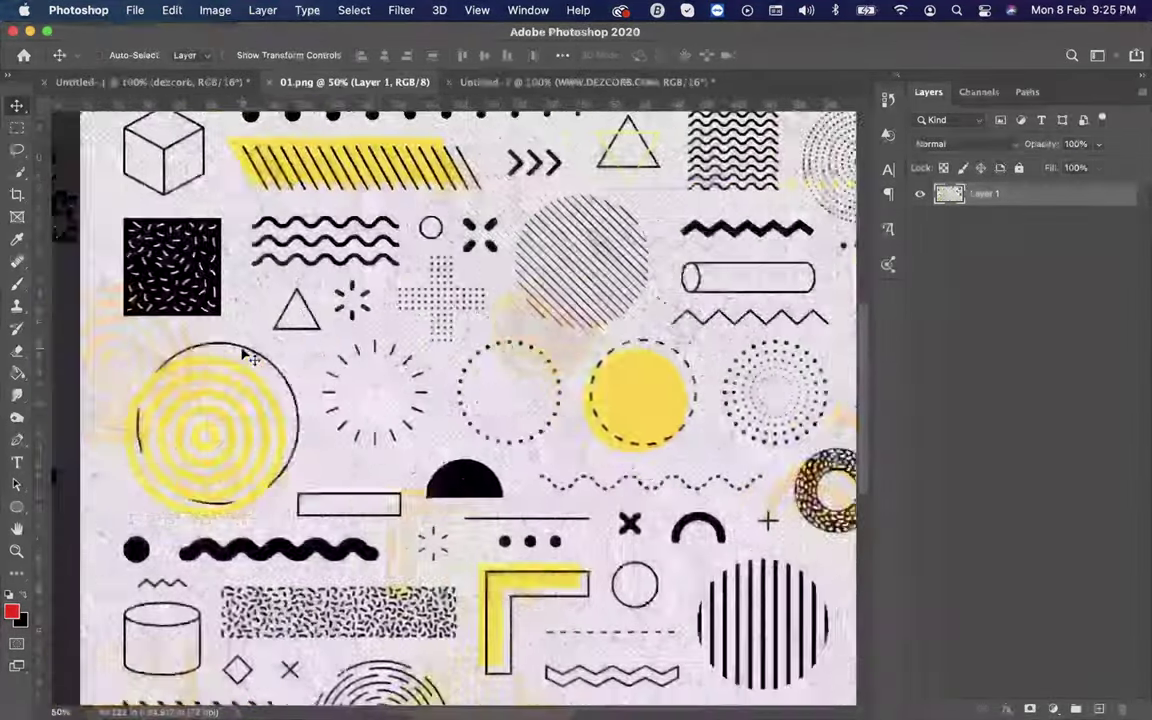
pyautogui.press('super+r')
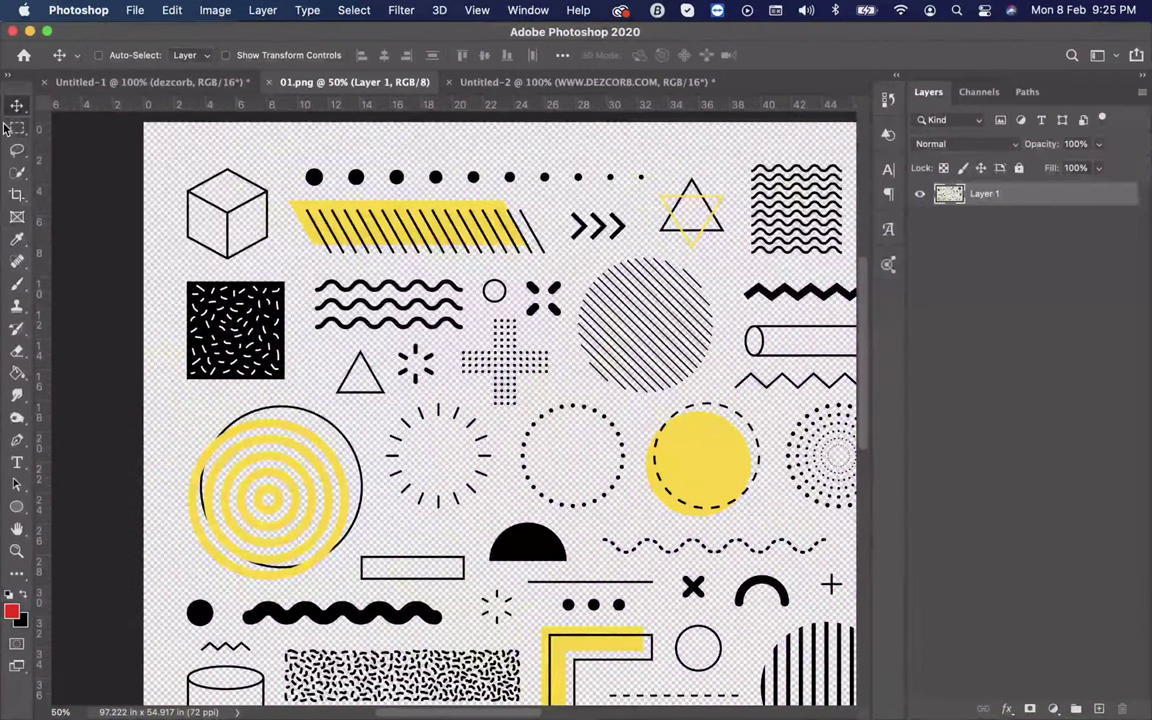
pyautogui.click(16, 128)
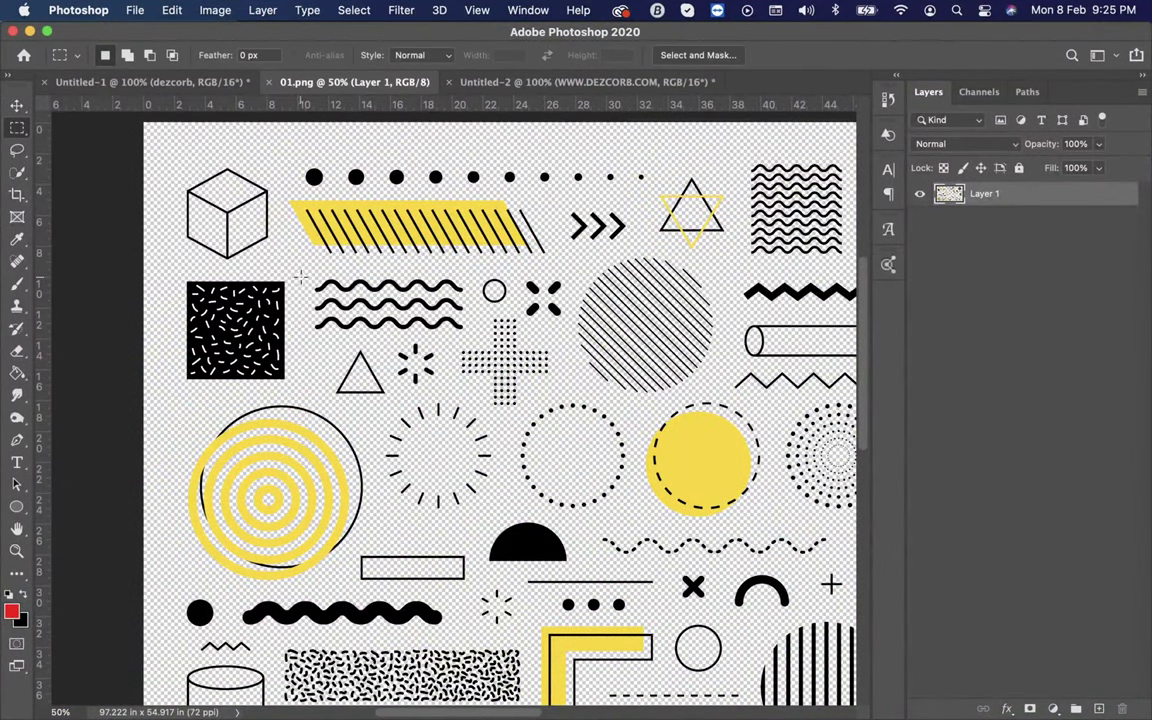
pyautogui.moveTo(301, 276); pyautogui.dragTo(477, 327)
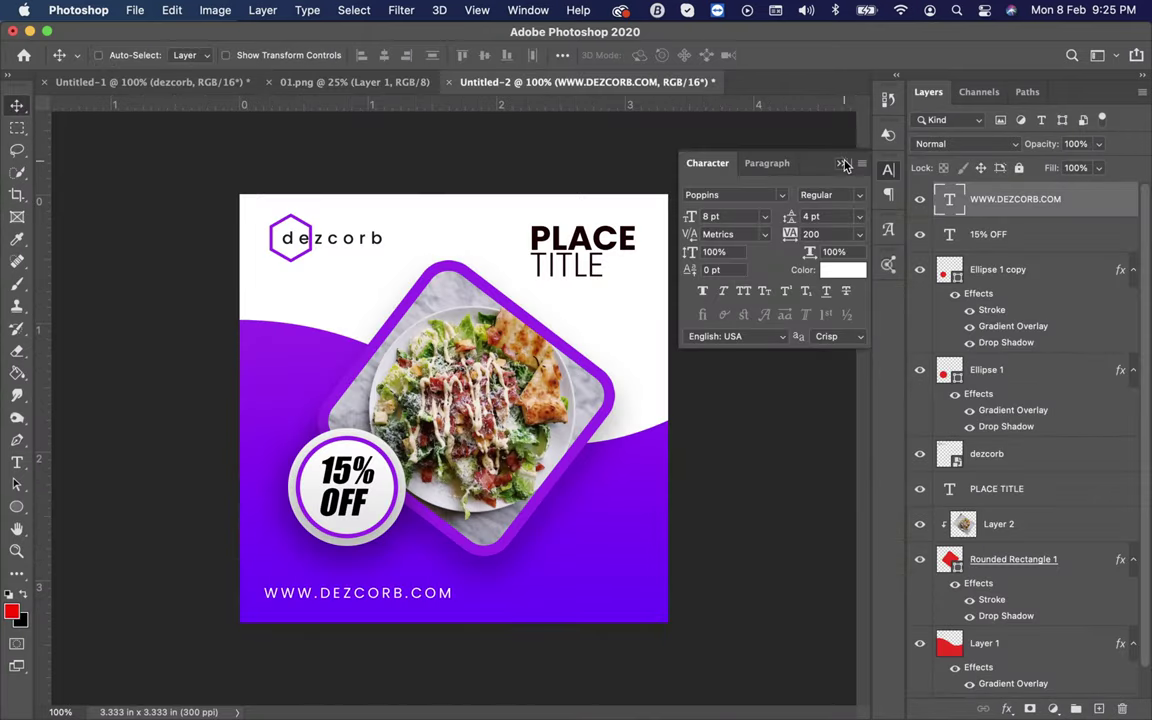
pyautogui.click(843, 164)
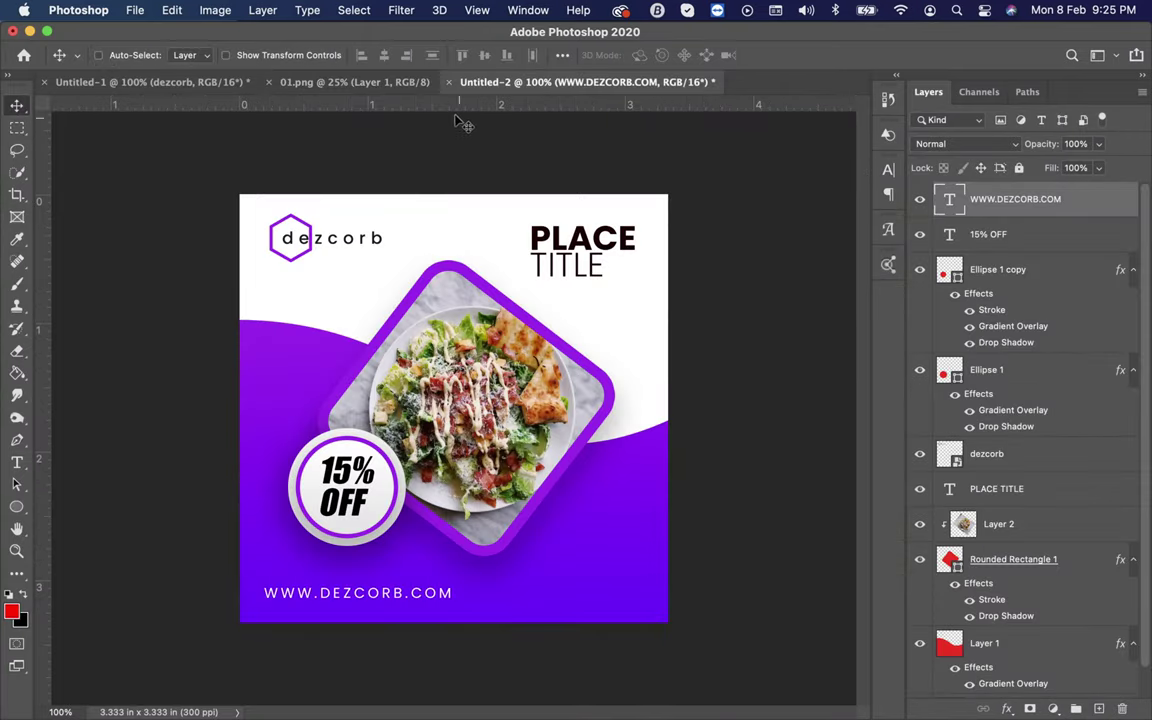
# Step: Reselect the three wavy lines in 01.png with the Rectangular Marquee at 50% zoom
pyautogui.click(354, 82)
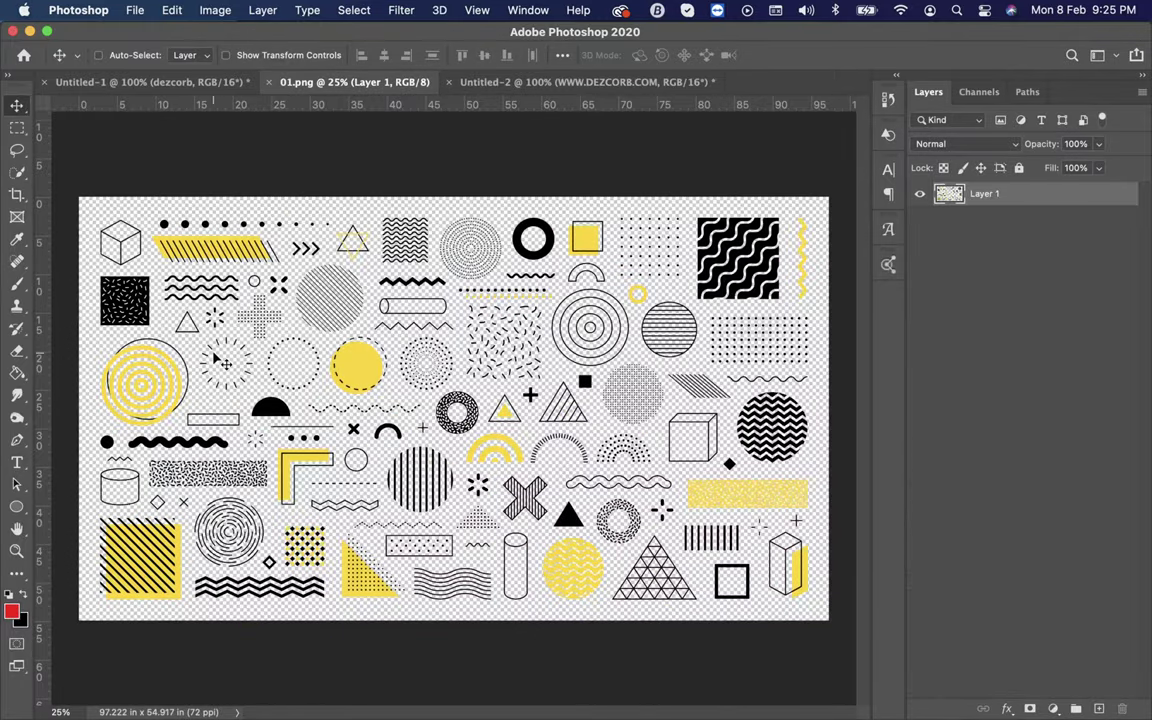
pyautogui.press('super+equal')
pyautogui.press('super+equal')
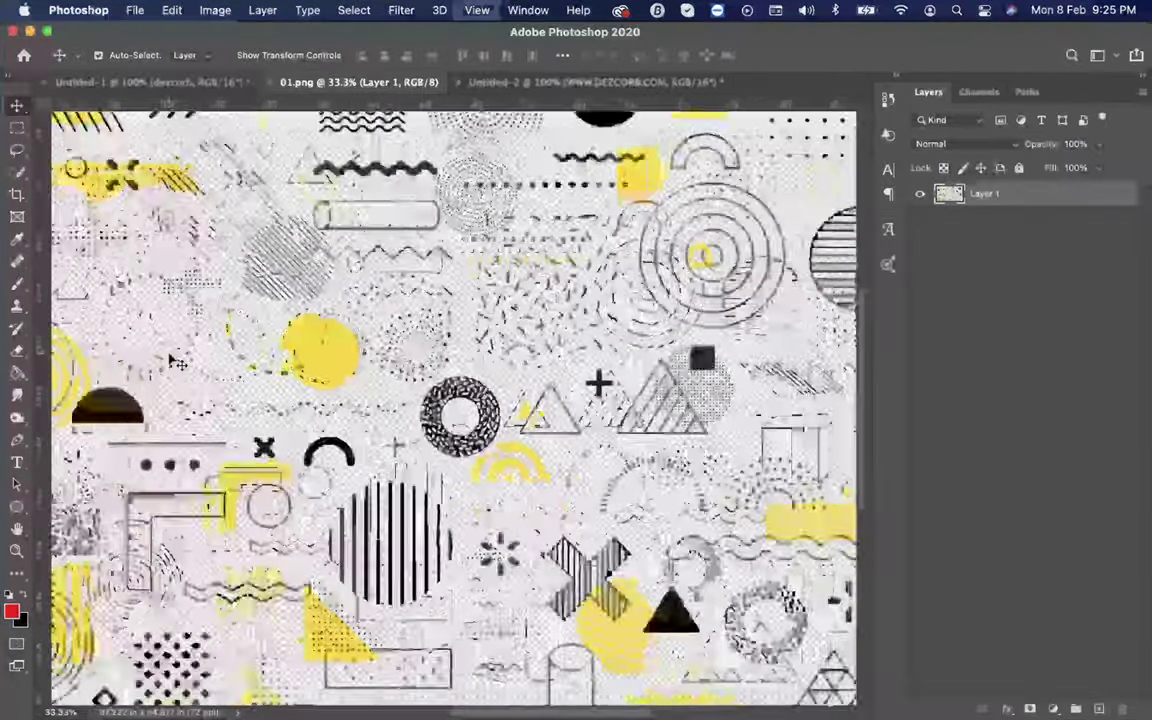
pyautogui.hscroll(-5, 250, 358)
pyautogui.scroll(2, 250, 358)
pyautogui.press('super+r')
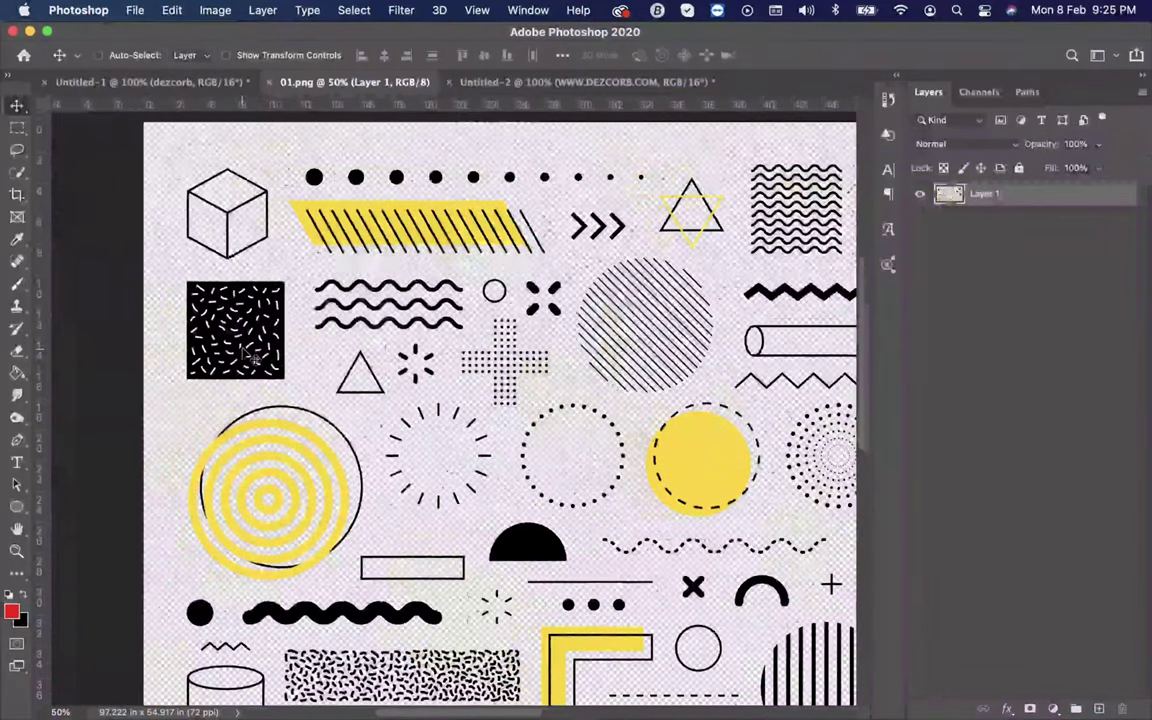
pyautogui.click(16, 128)
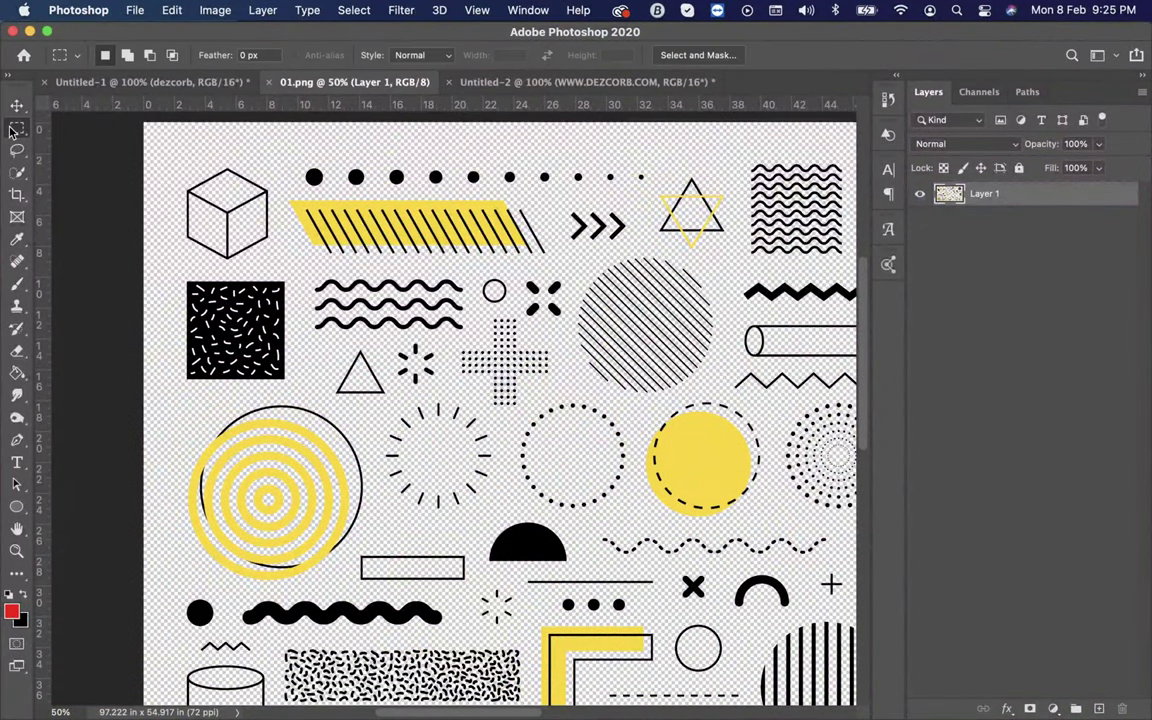
pyautogui.moveTo(305, 275); pyautogui.dragTo(475, 332)
# Step: Copy the selected wavy lines and return to the Untitled-2 ad
pyautogui.click(171, 10)
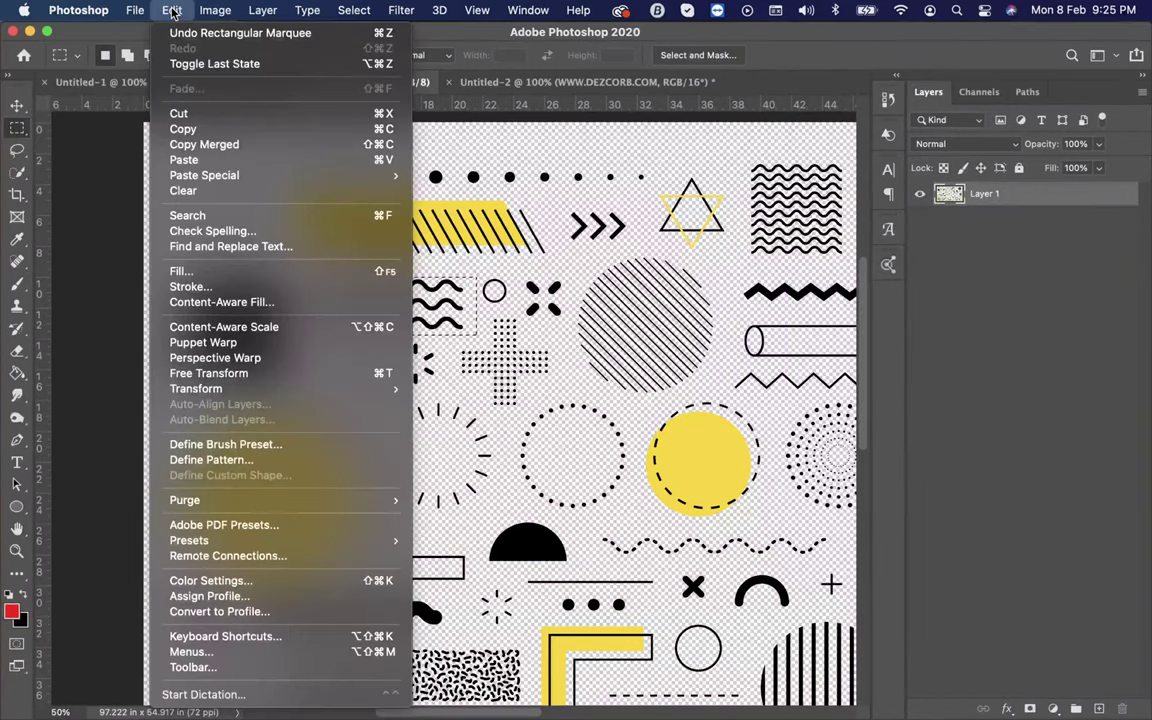
pyautogui.click(190, 129)
pyautogui.click(492, 82)
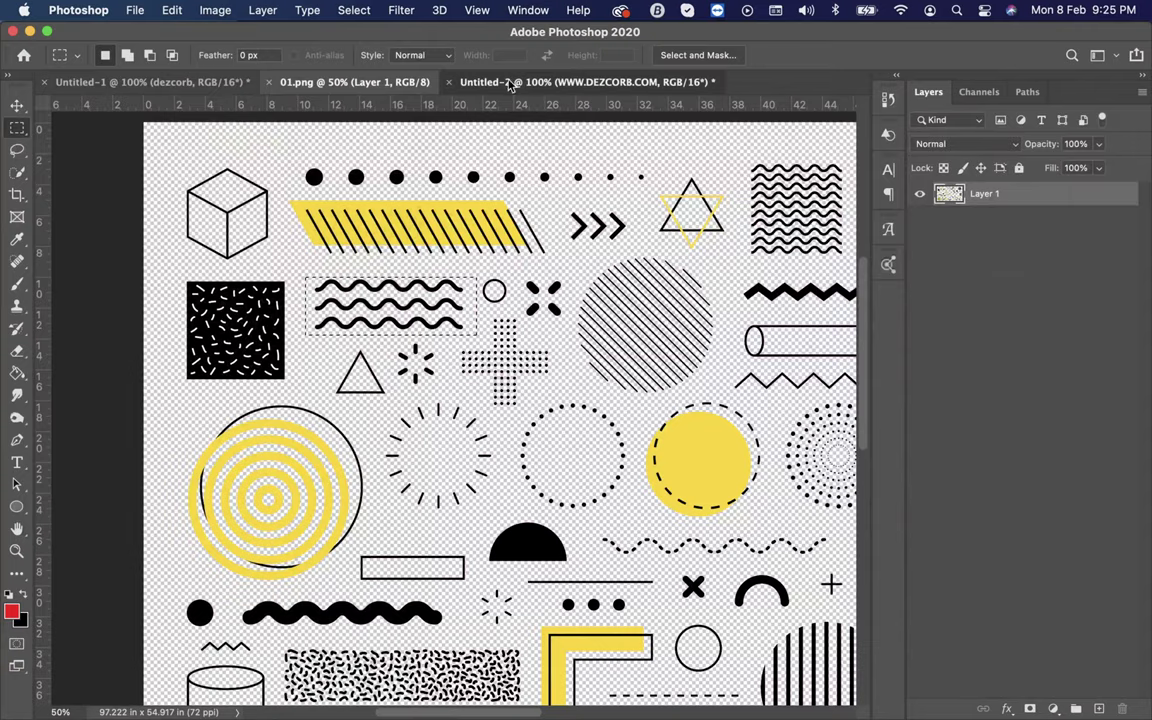
# Step: Paste the wavy lines into the ad and give them a white (ffffff) Color Overlay
pyautogui.click(172, 10)
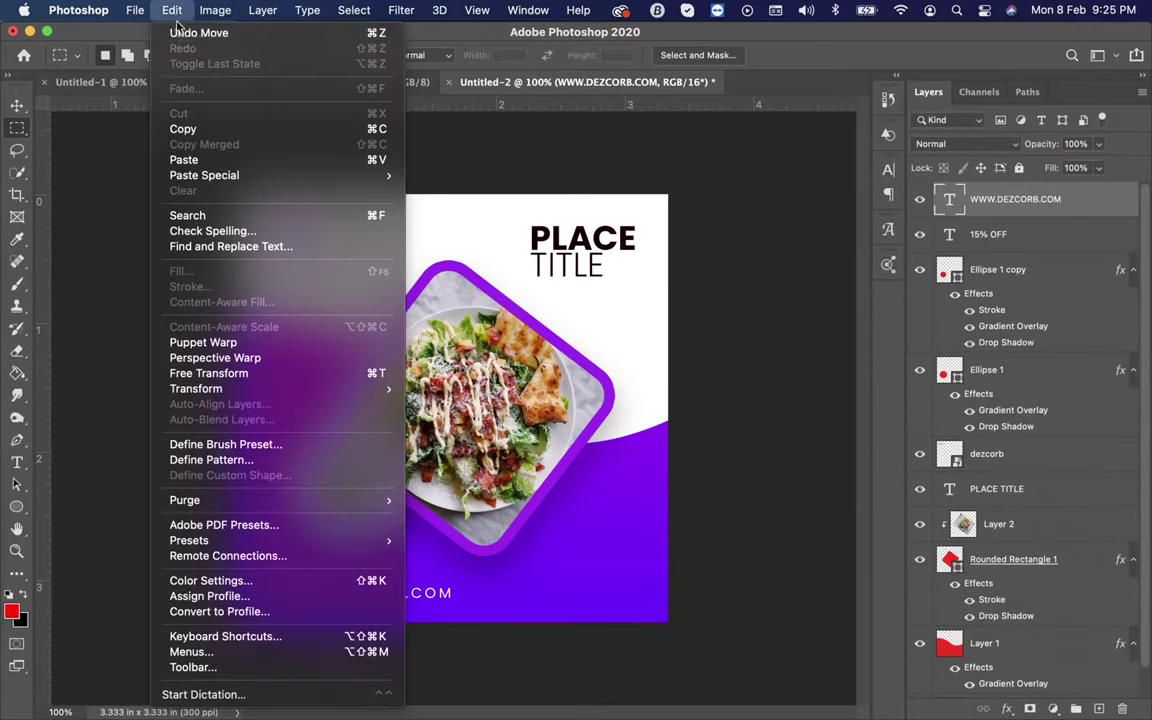
pyautogui.click(195, 155)
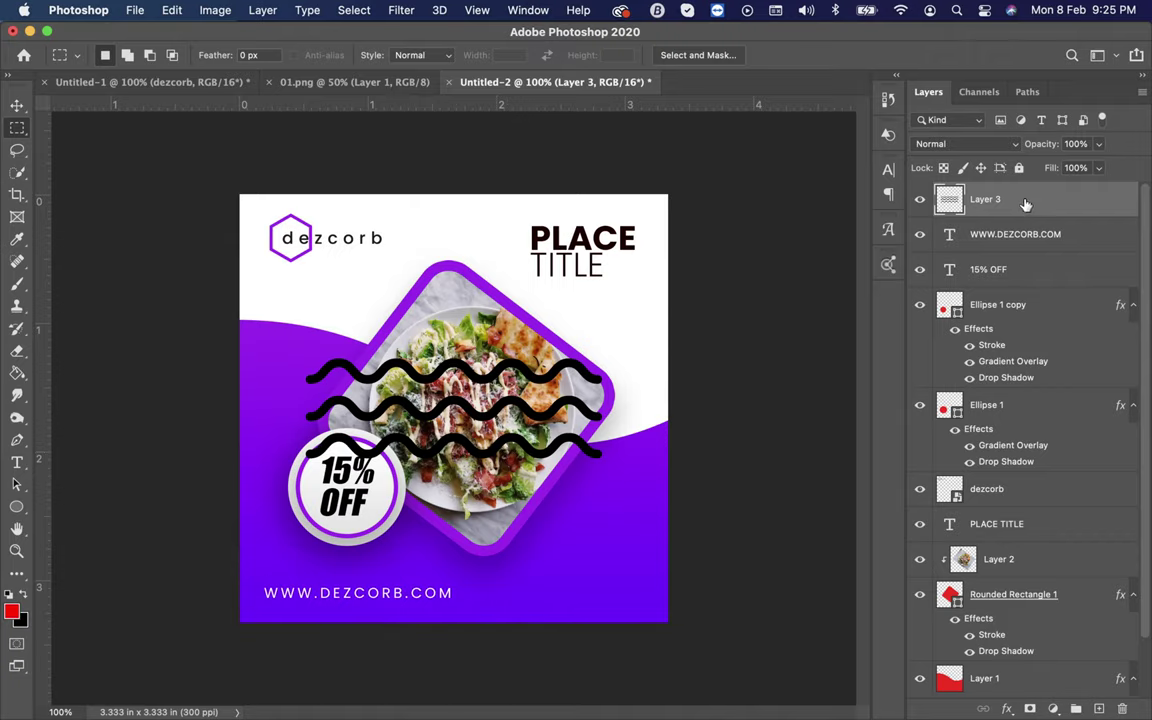
pyautogui.rightClick(1026, 203)
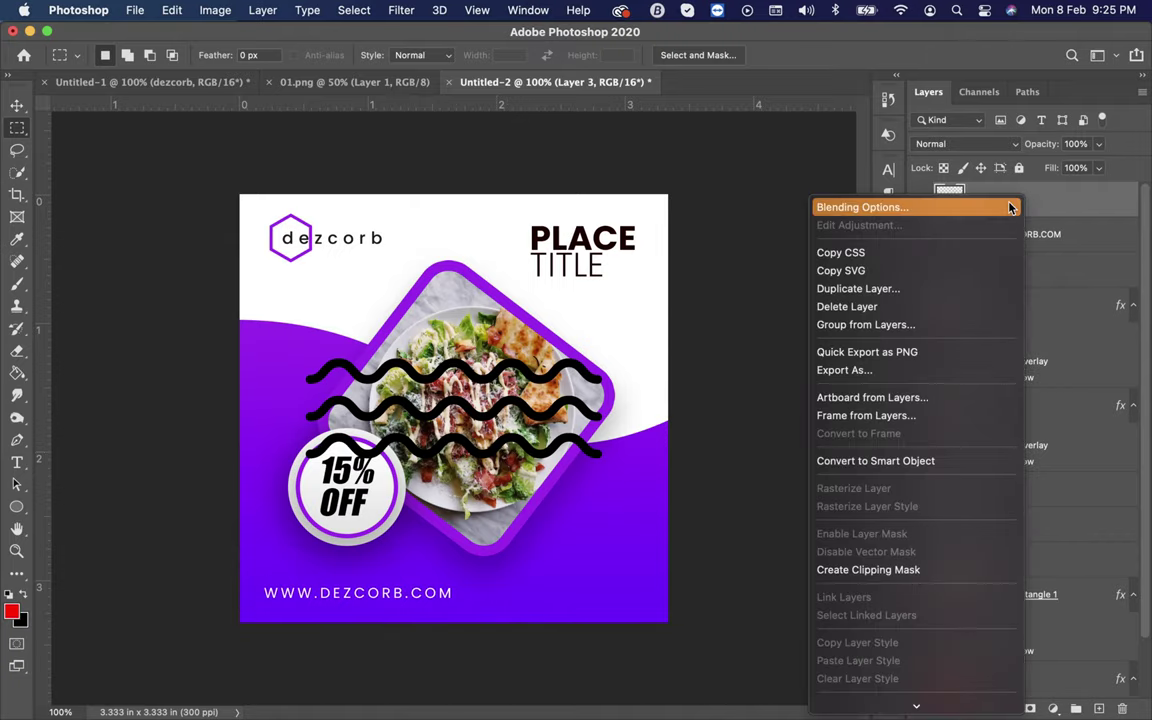
pyautogui.click(1012, 204)
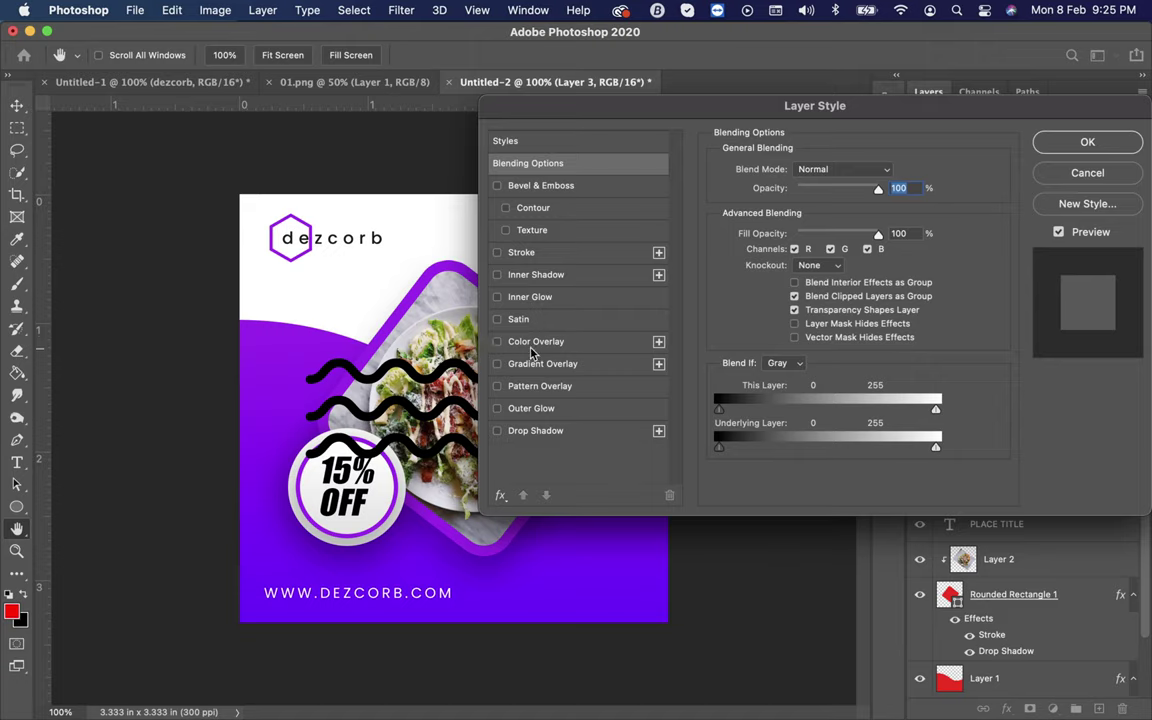
pyautogui.click(531, 342)
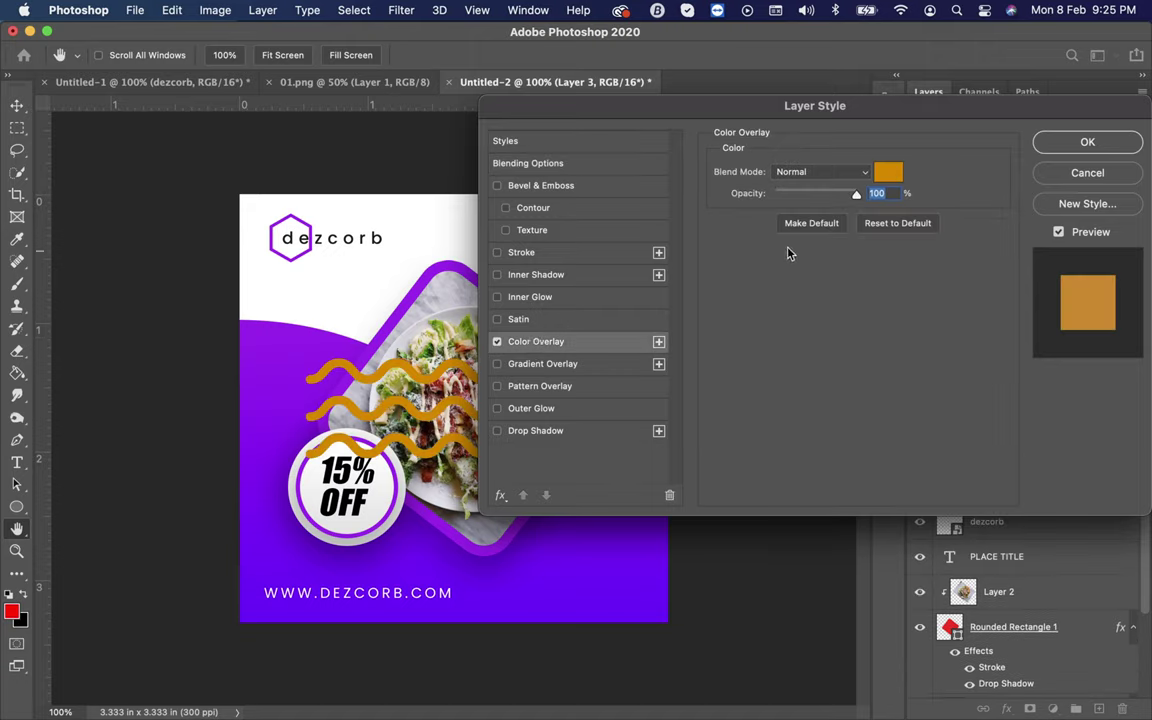
pyautogui.click(882, 173)
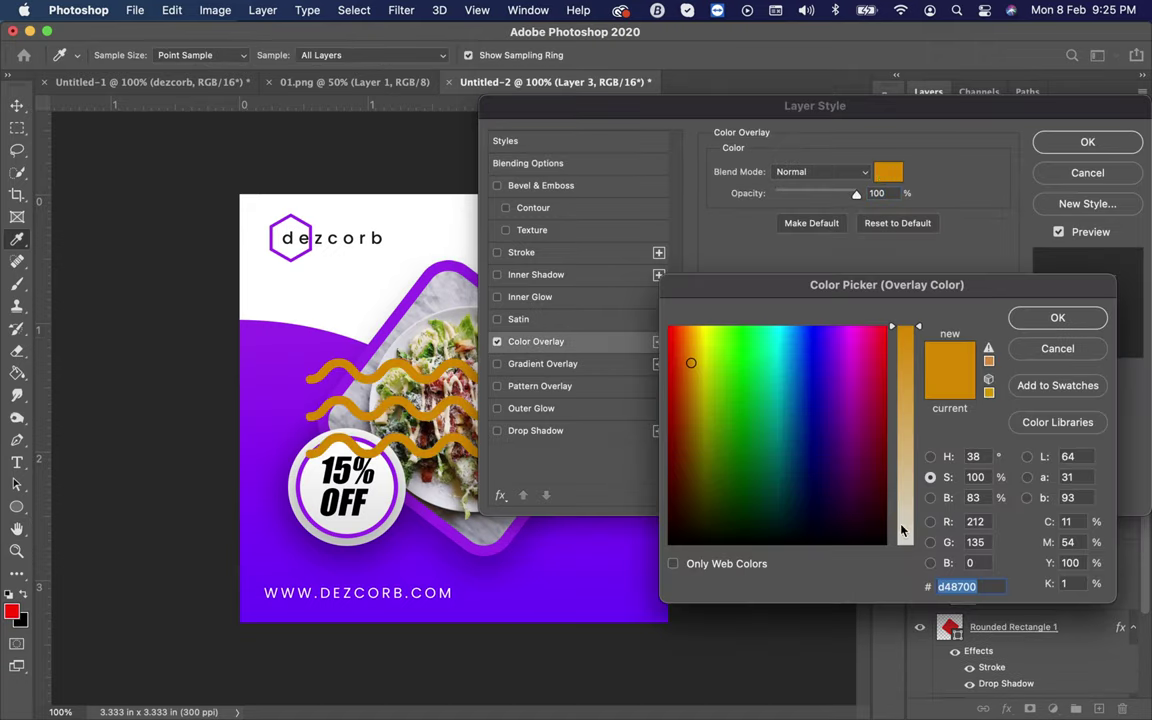
pyautogui.write('ffffff')
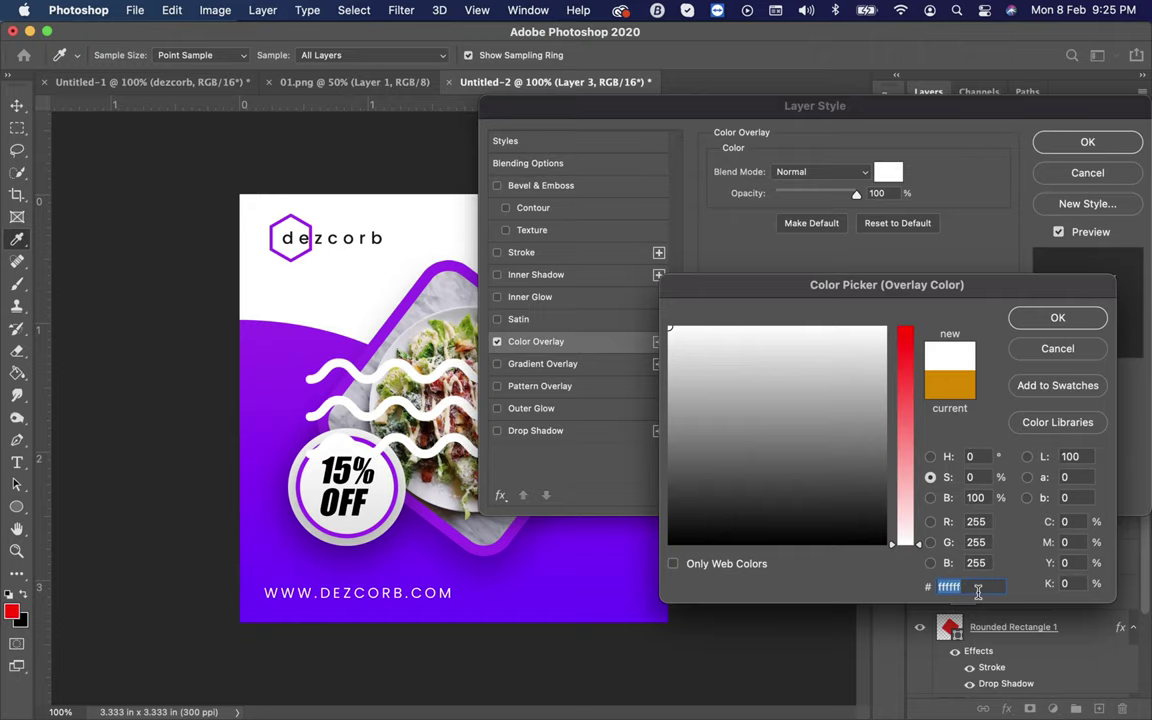
pyautogui.click(1057, 317)
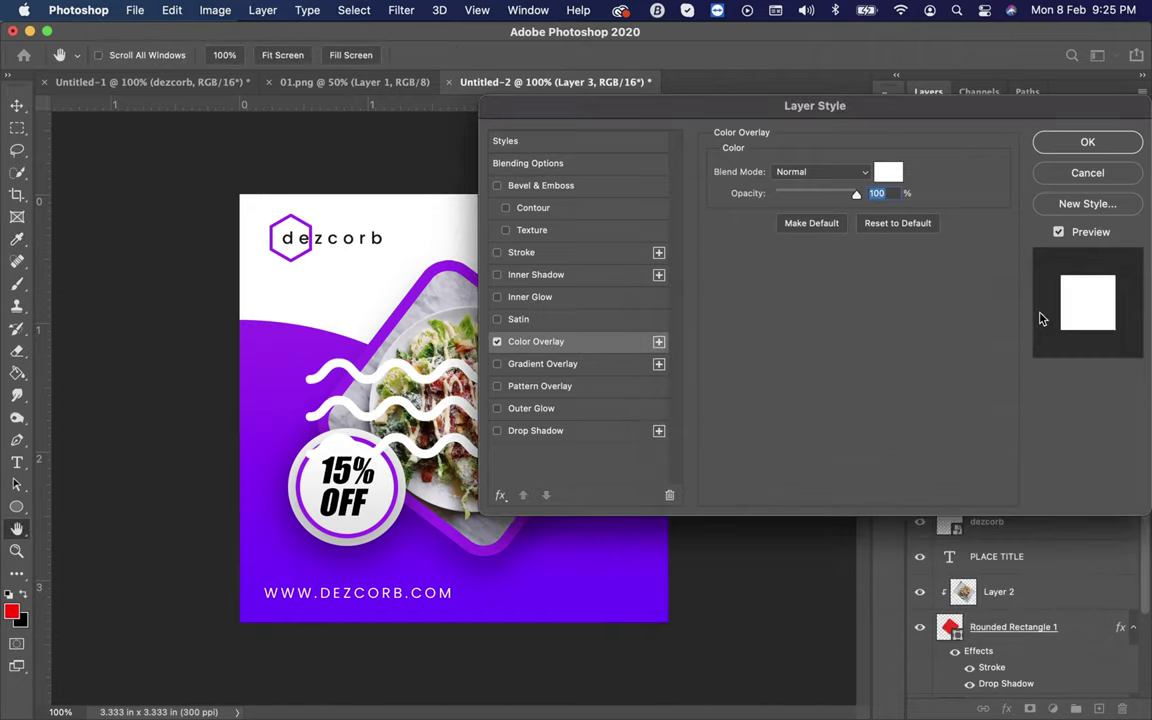
pyautogui.click(1088, 143)
# Step: Rasterize the wave layer's style, then scale the waves to 79% and rotate about 27°
pyautogui.rightClick(1062, 201)
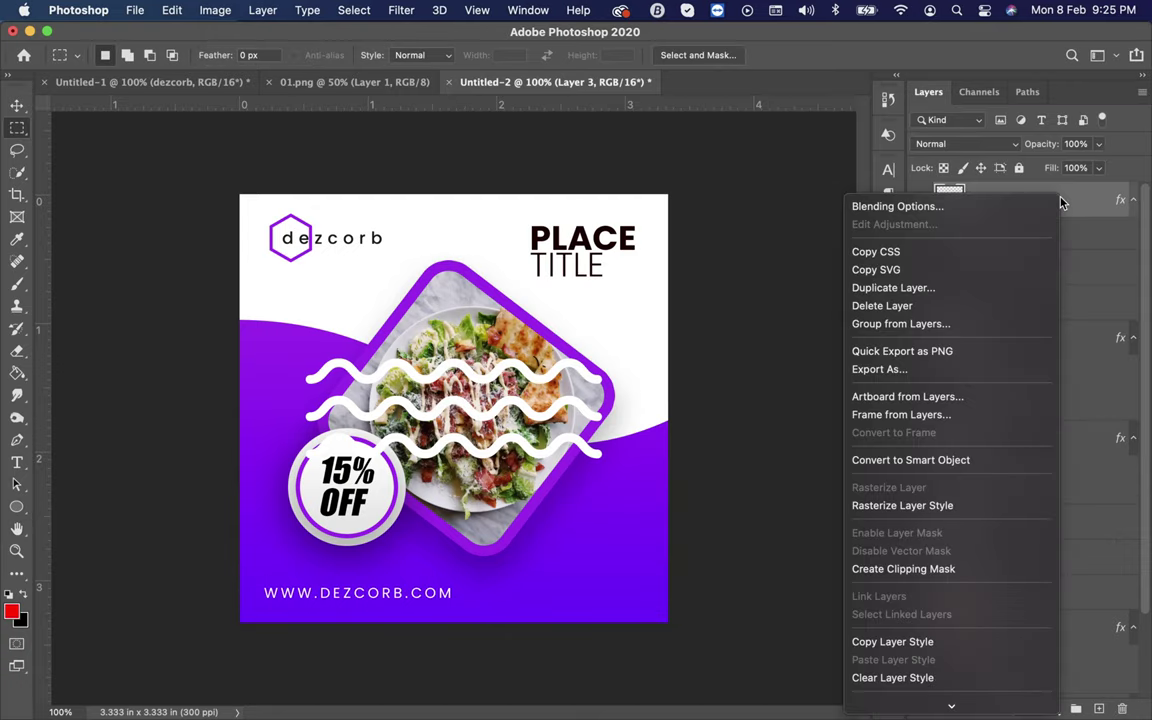
pyautogui.click(947, 508)
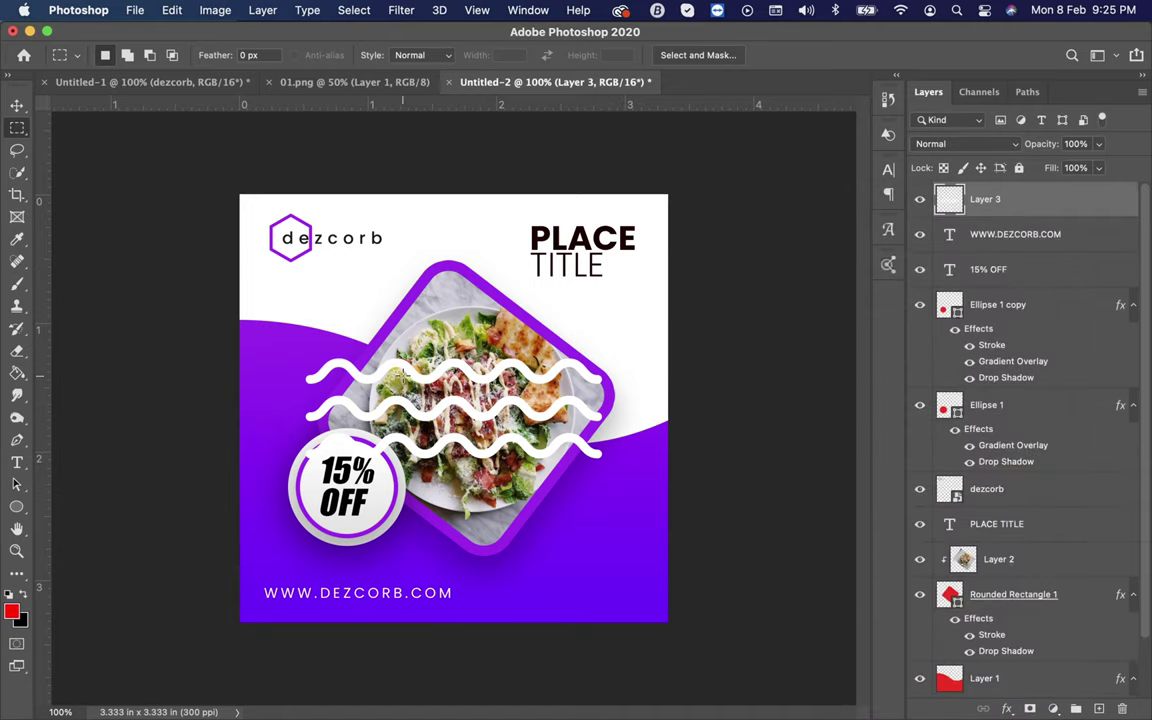
pyautogui.click(172, 10)
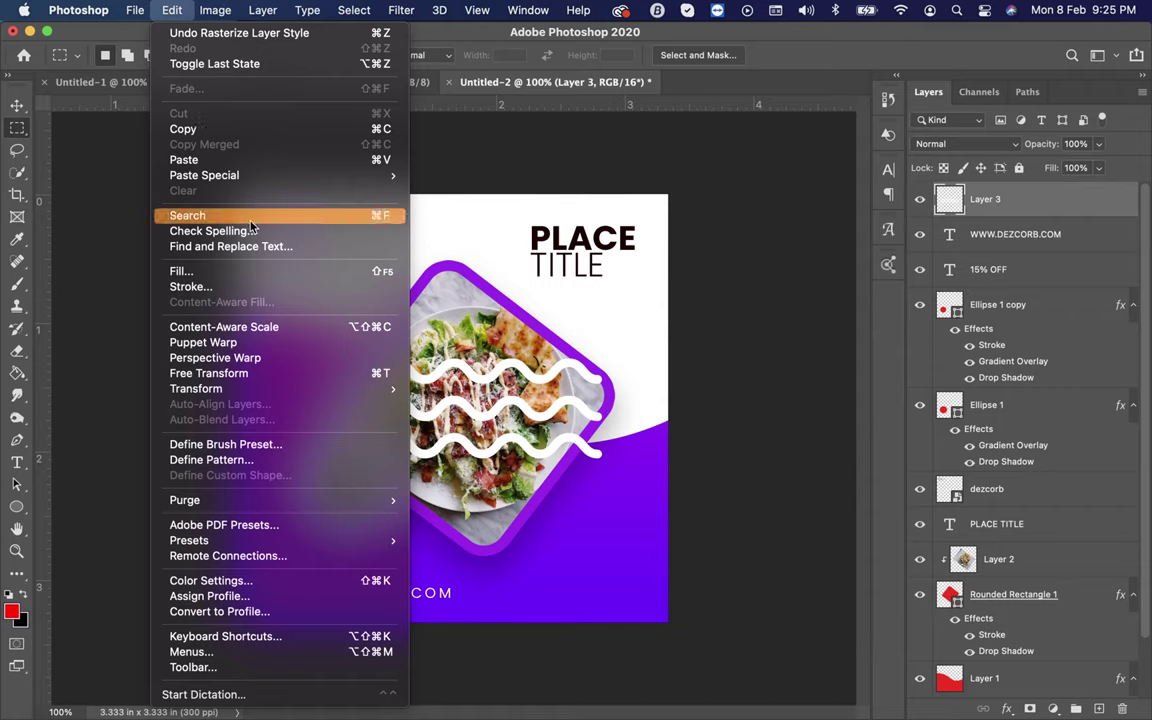
pyautogui.click(288, 373)
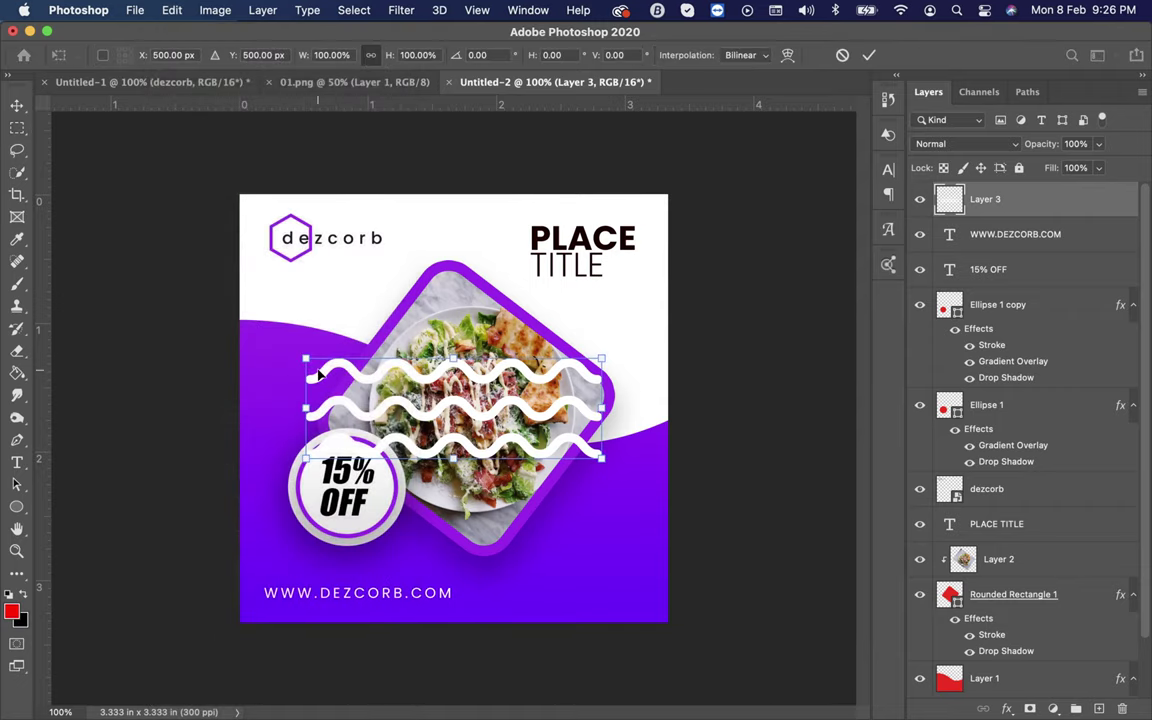
pyautogui.moveTo(306, 357); pyautogui.dragTo(368, 379)
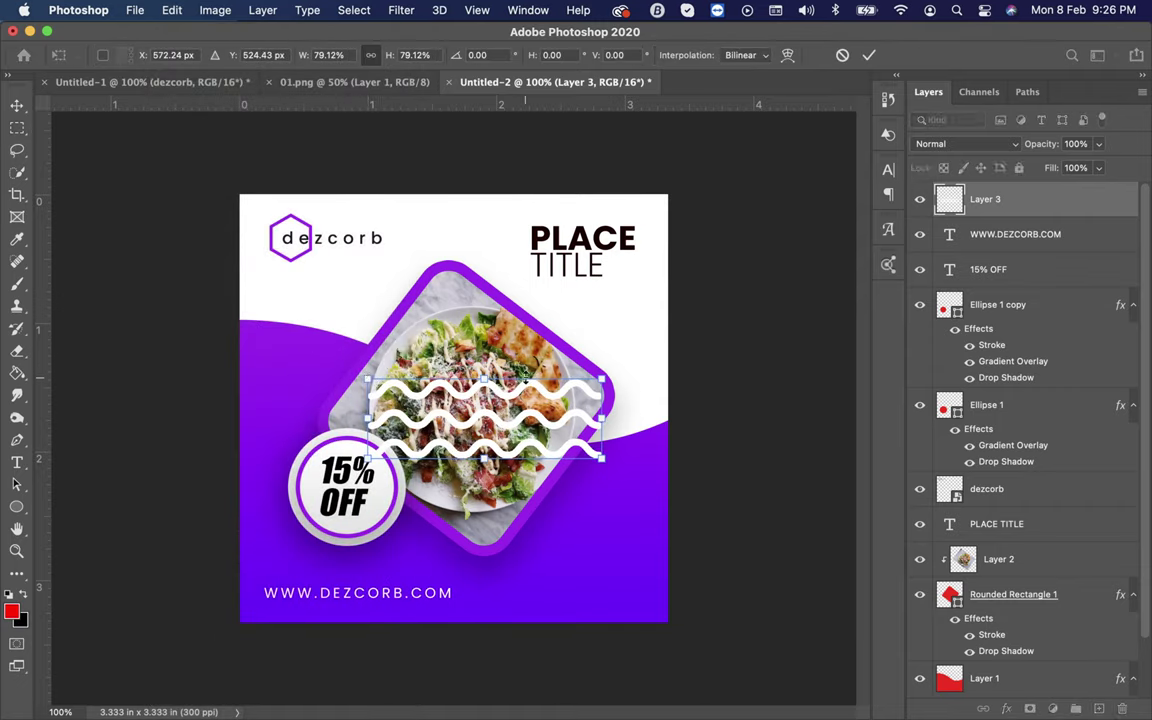
pyautogui.moveTo(619, 367); pyautogui.dragTo(650, 410)
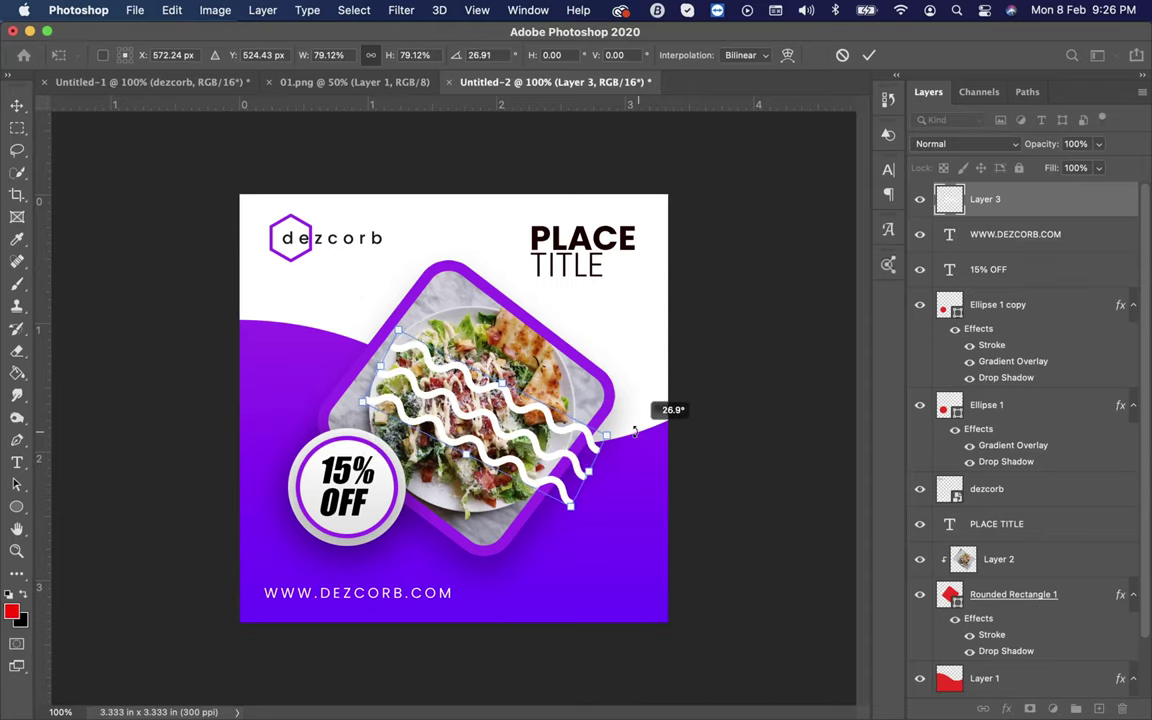
# Step: Place the waves in the bottom-right corner at about 34°, commit, and blend with Soft Light
pyautogui.moveTo(549, 414); pyautogui.dragTo(552, 418)
pyautogui.moveTo(550, 467)
pyautogui.mouseDown()
pyautogui.moveTo(650, 608)
pyautogui.moveTo(729, 645)
pyautogui.moveTo(718, 632)
pyautogui.mouseUp()
pyautogui.moveTo(715, 522); pyautogui.dragTo(735, 530)
pyautogui.moveTo(660, 577); pyautogui.dragTo(650, 575)
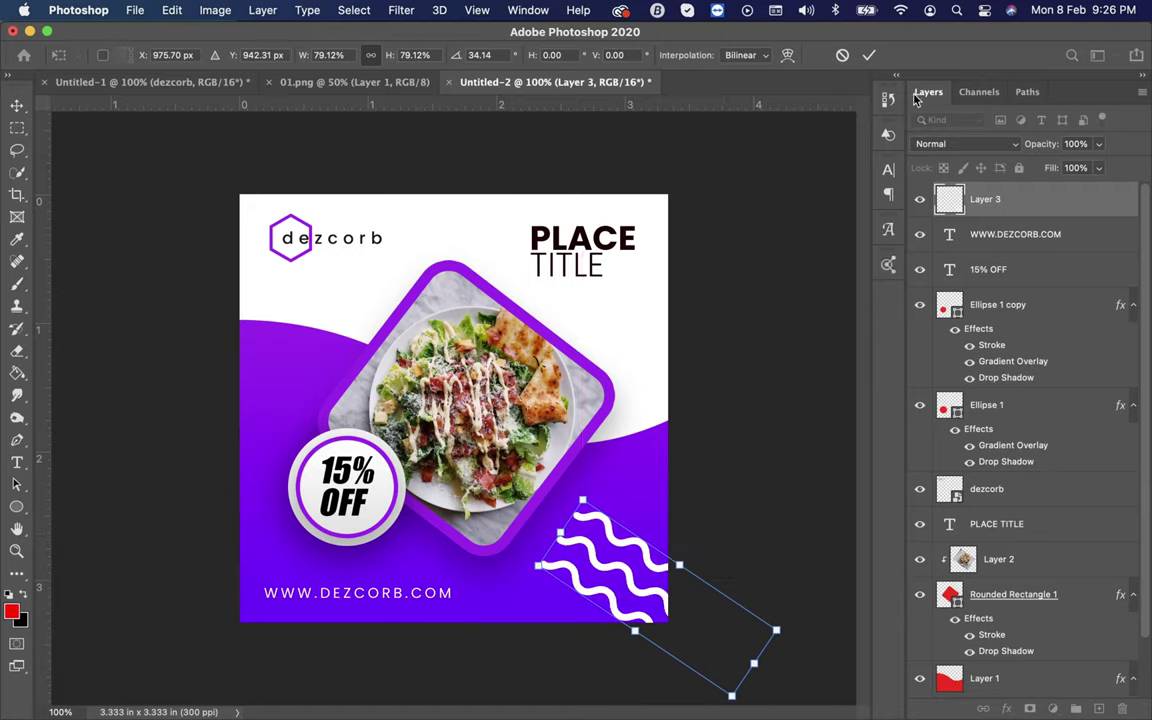
pyautogui.click(869, 55)
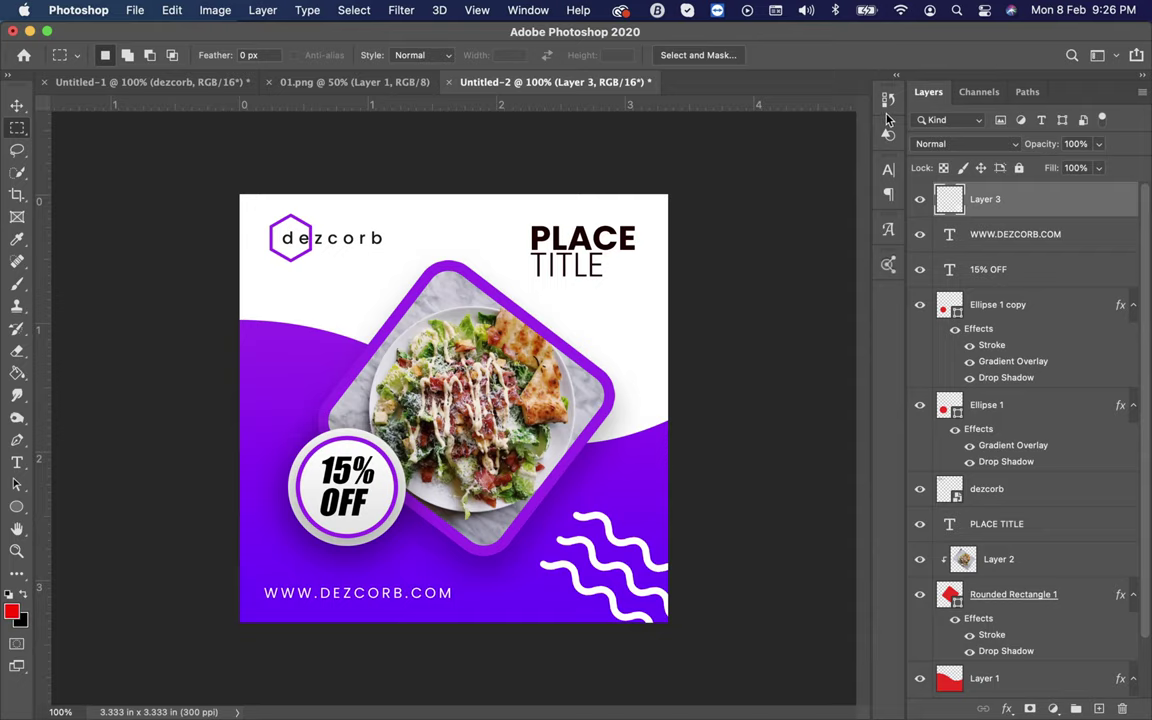
pyautogui.click(958, 144)
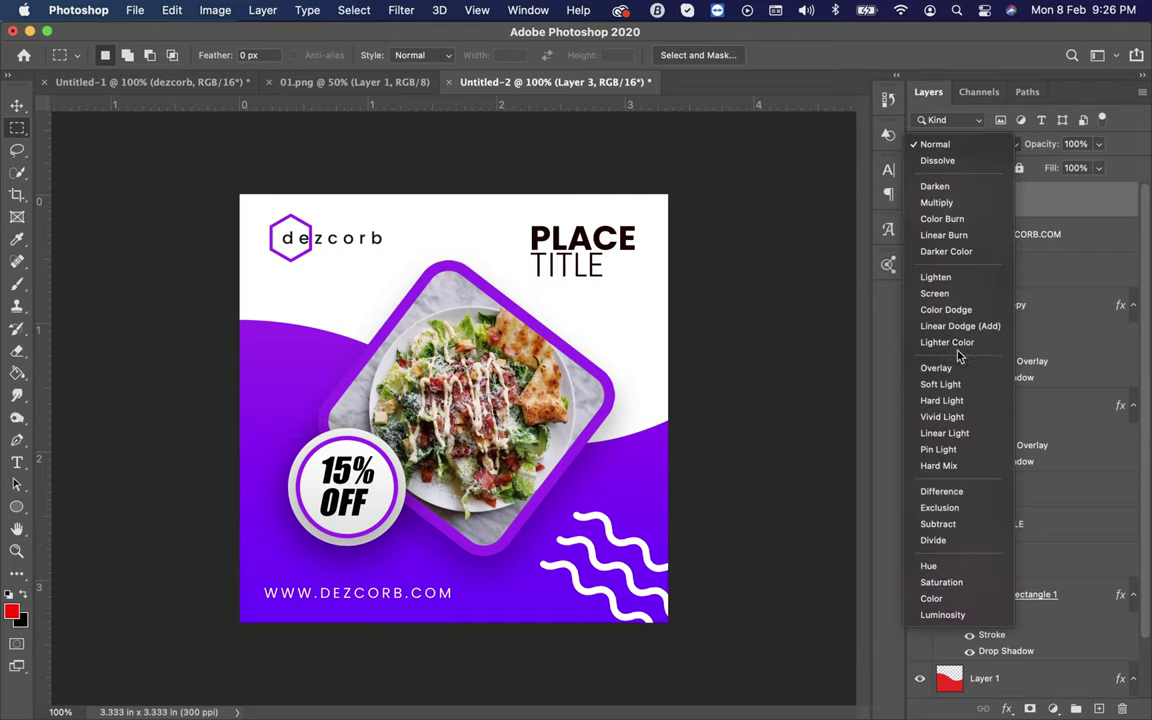
pyautogui.click(953, 386)
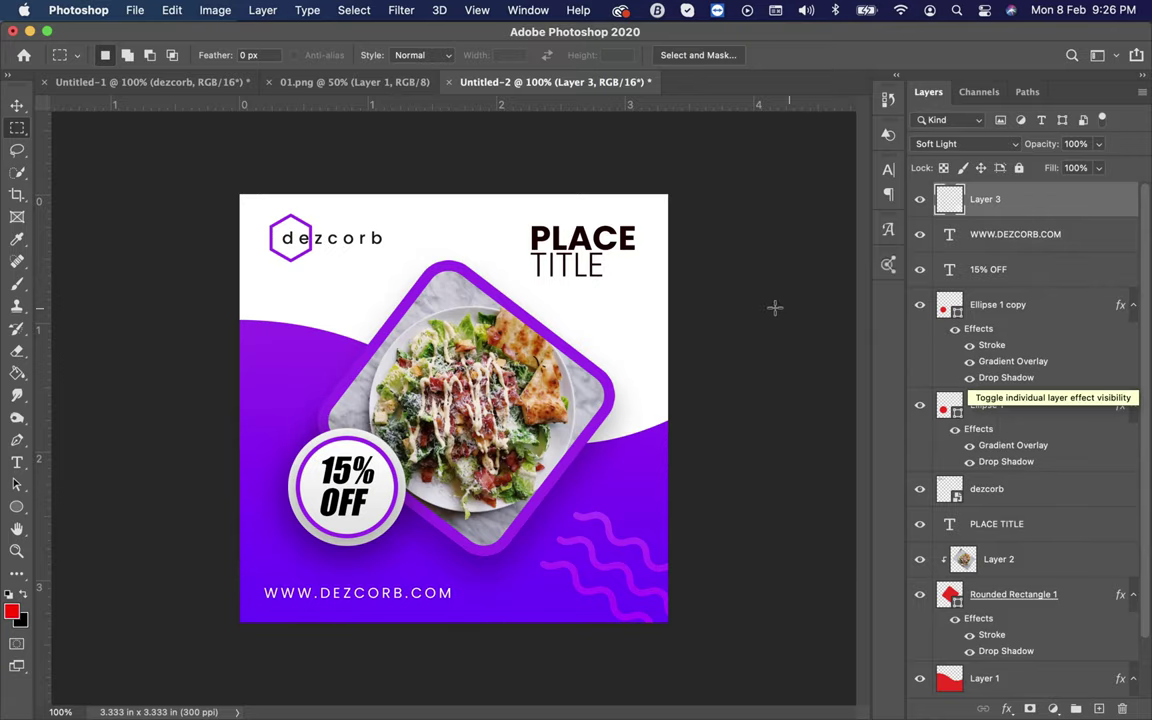
# Step: Paste the striped X shape from 01.png into the ad as Layer 4
pyautogui.click(390, 84)
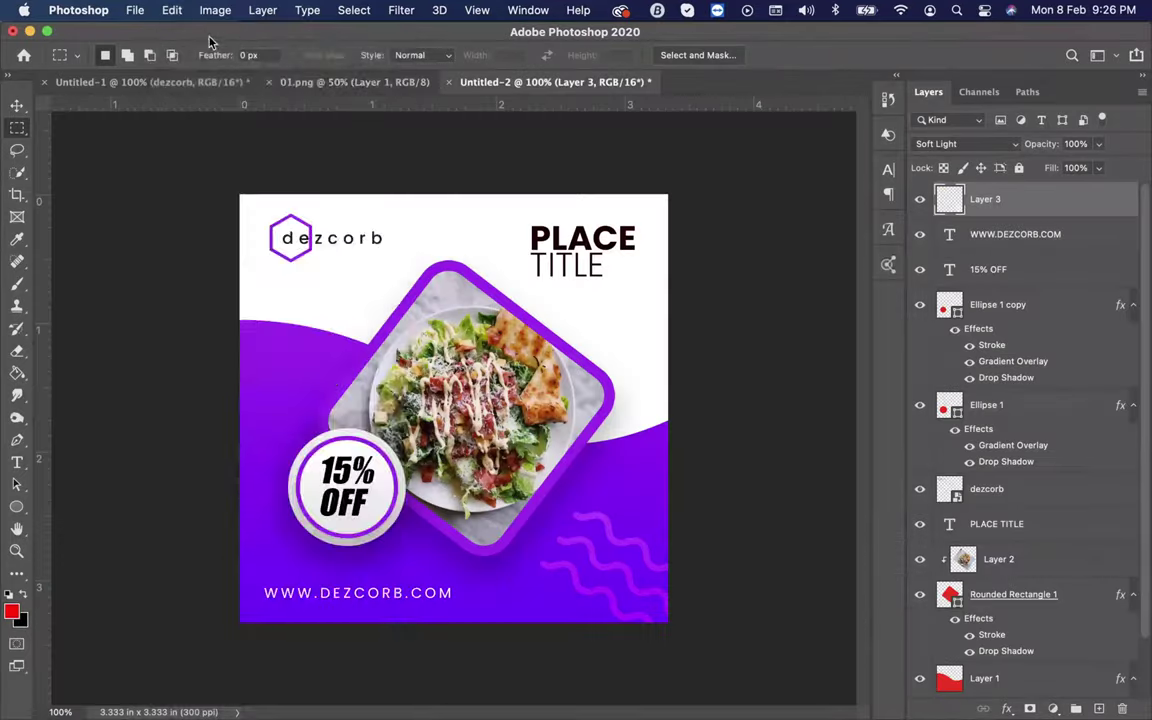
pyautogui.hotkey('ctrl', 'v')
pyautogui.rightClick(956, 199)
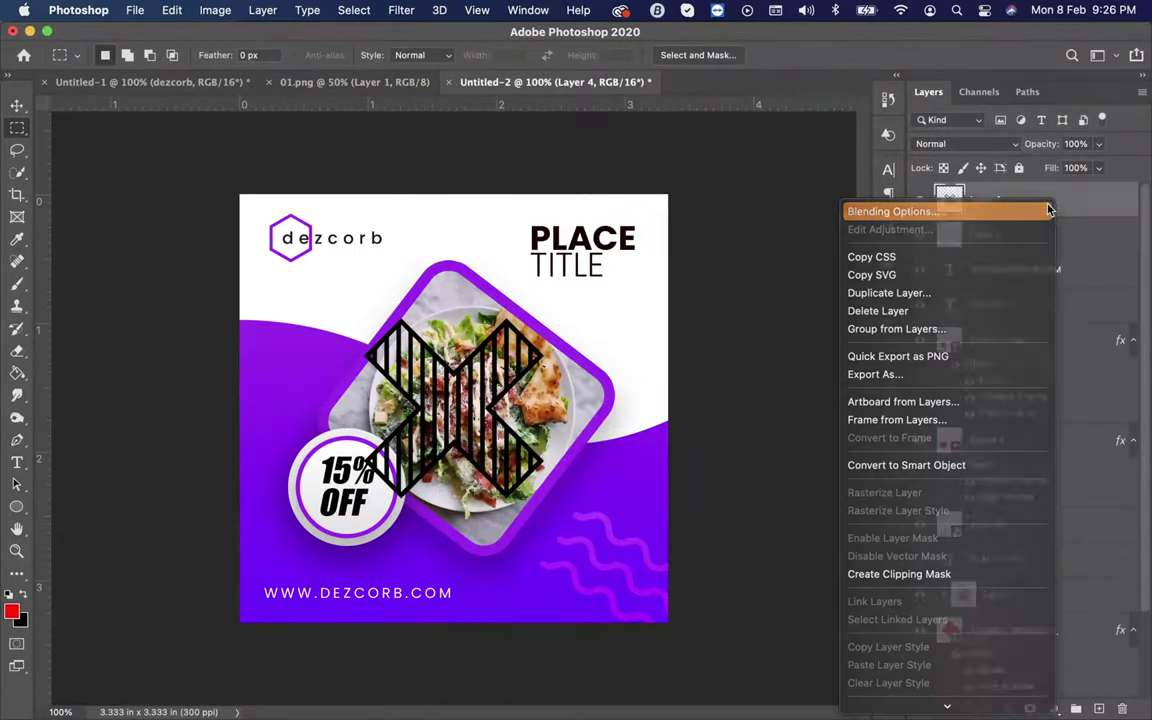